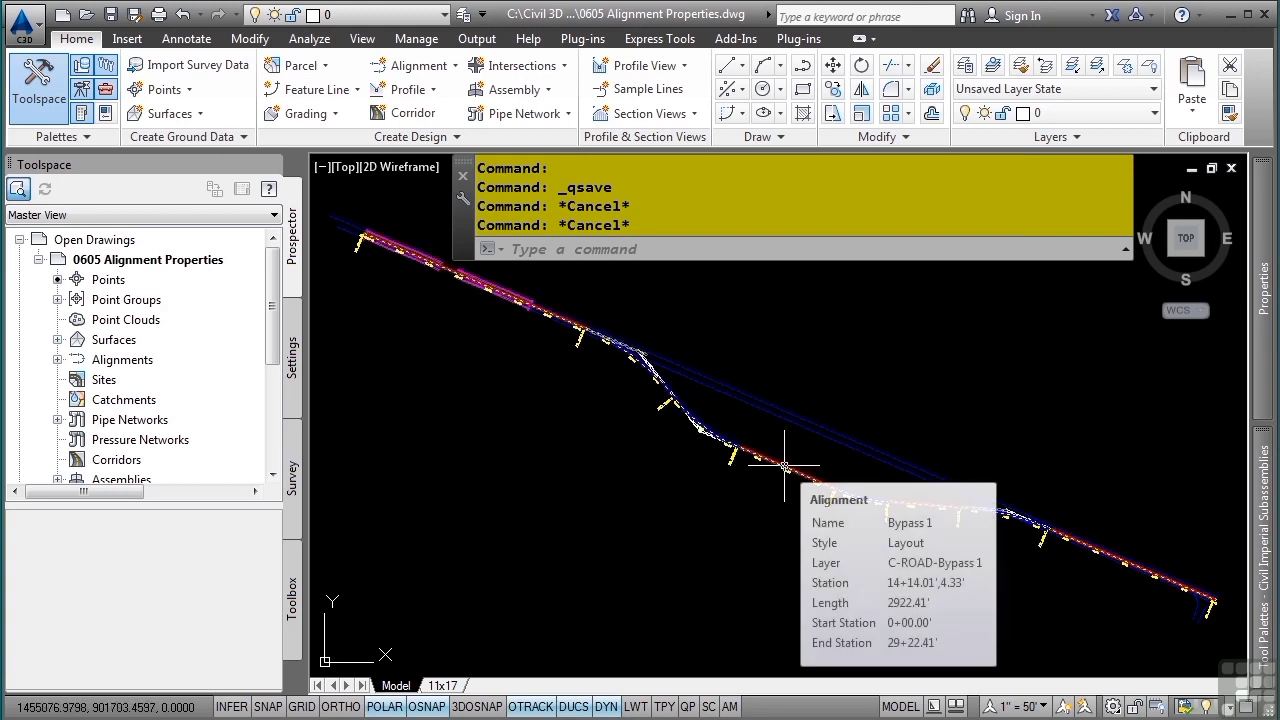
- Open the alignment properties of Bypass 1 and show its general information
{"action": "left_click", "coordinate": [784, 466]}
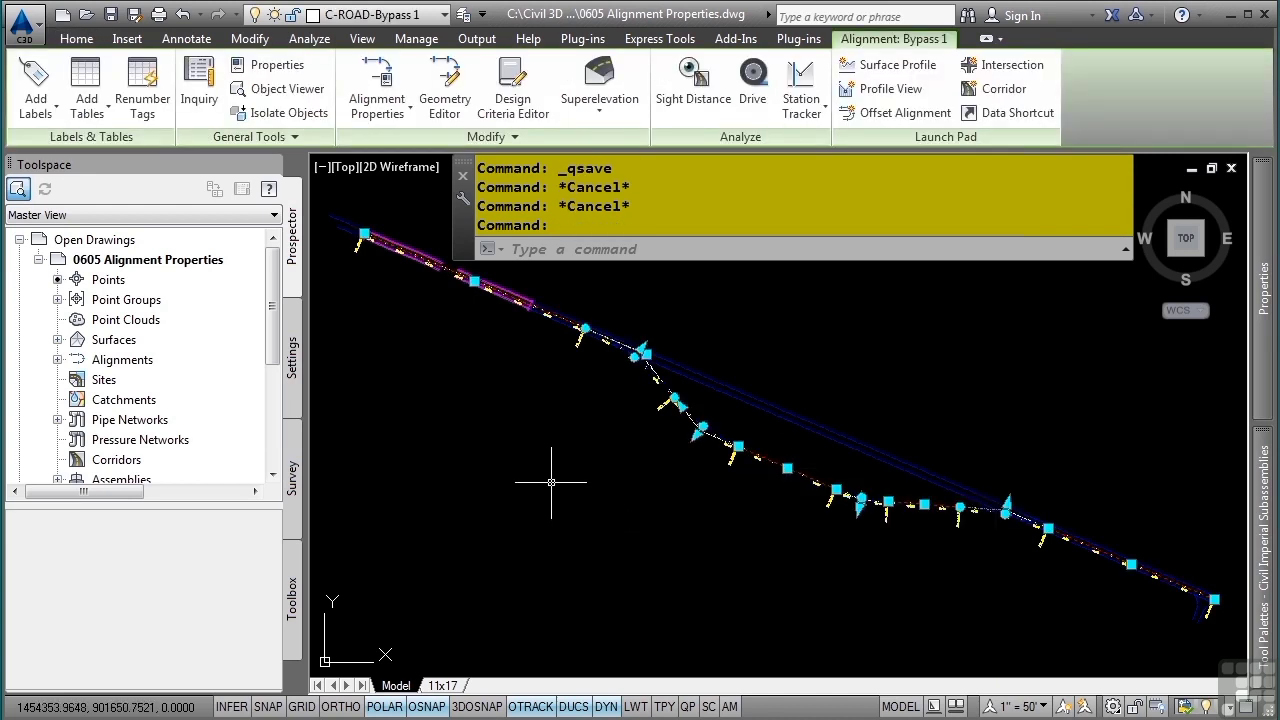
{"action": "left_click", "coordinate": [385, 82]}
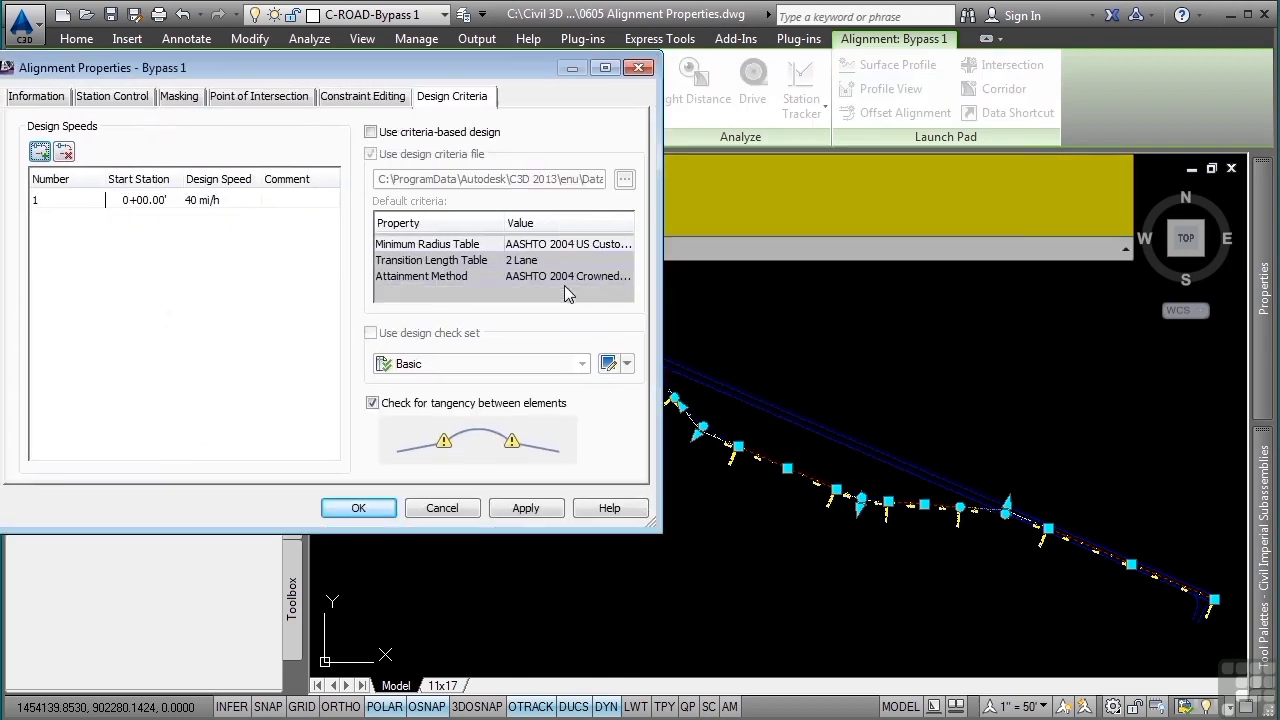
{"action": "left_click", "coordinate": [60, 96]}
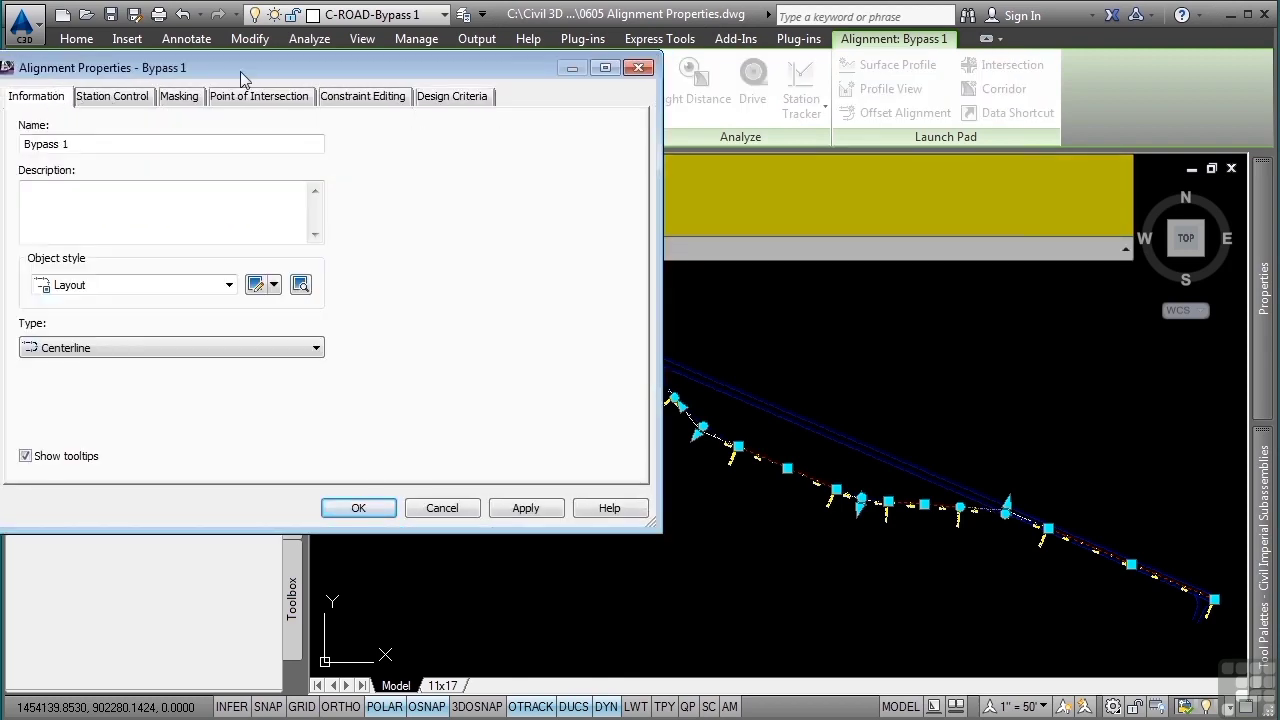
{"action": "left_click_drag", "start_coordinate": [242, 70], "coordinate": [501, 138]}
- Apply the Proposed object style to the Bypass 1 alignment
{"action": "left_click", "coordinate": [362, 355]}
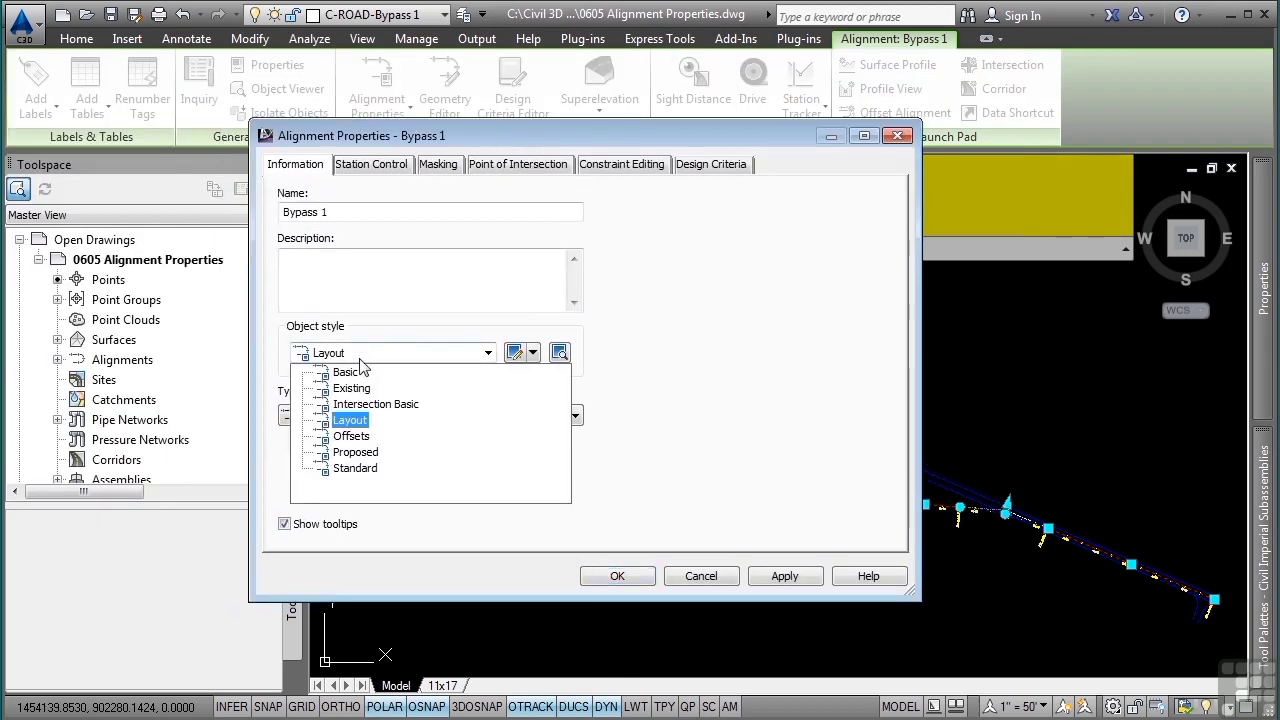
{"action": "left_click", "coordinate": [352, 421]}
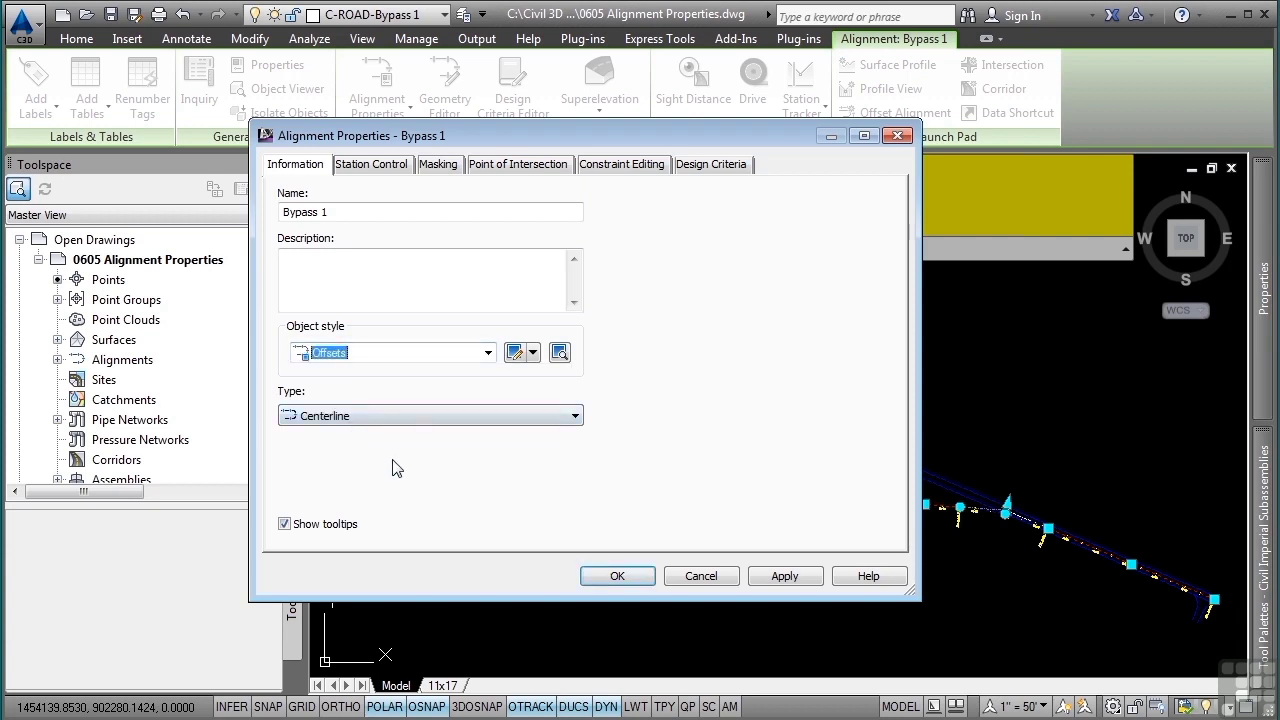
{"action": "left_click", "coordinate": [785, 576]}
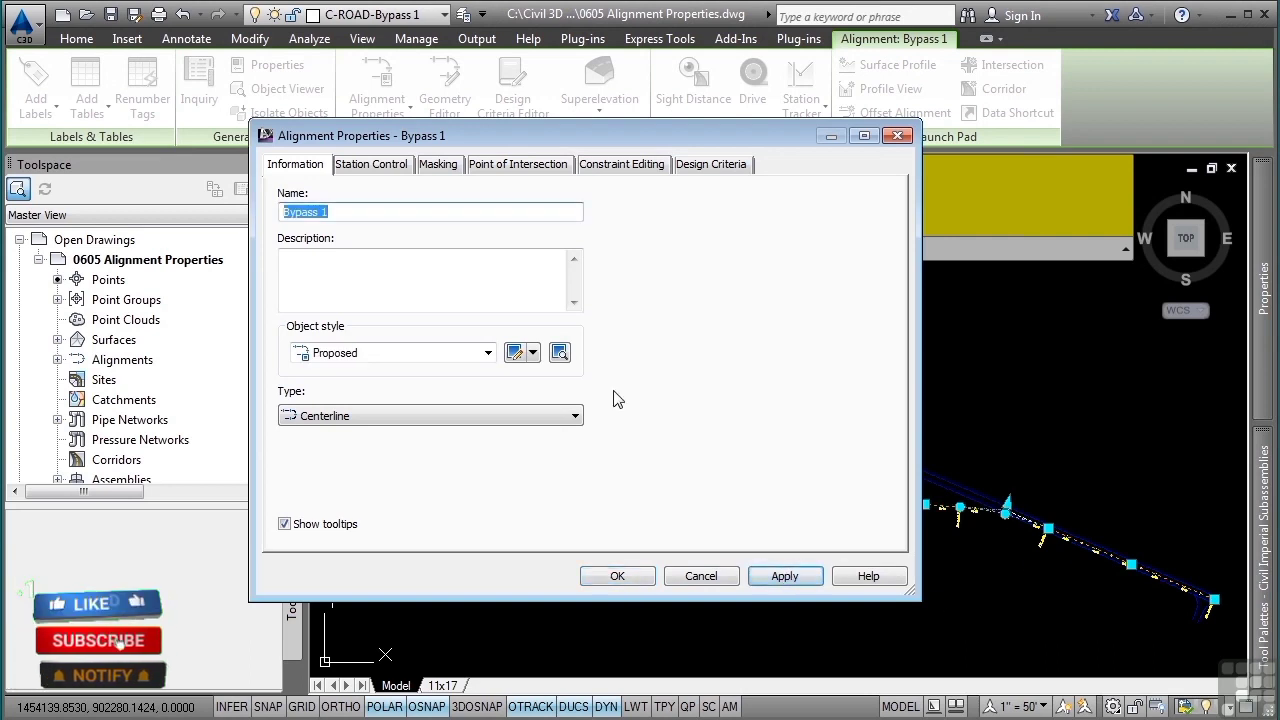
- Set the alignment's object style back to Layout and check the available alignment types, keeping Centerline
{"action": "left_click", "coordinate": [487, 353]}
{"action": "left_click", "coordinate": [345, 420]}
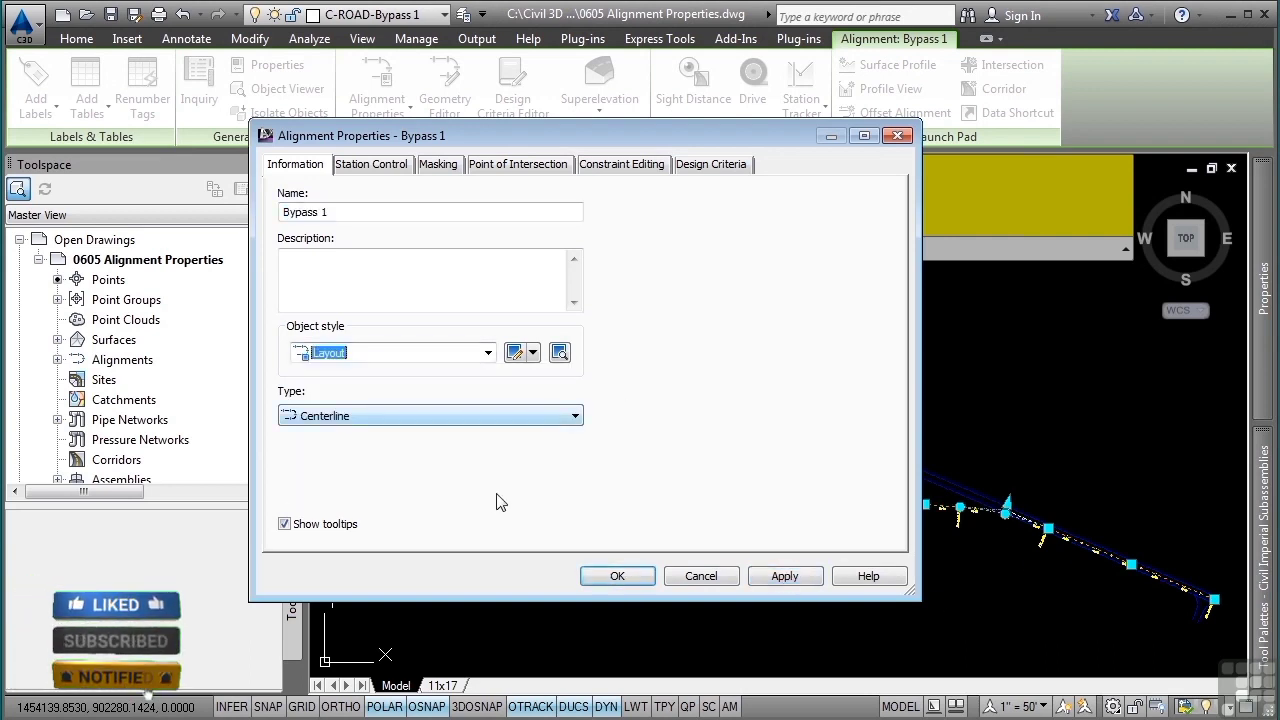
{"action": "left_click", "coordinate": [364, 415]}
{"action": "left_click", "coordinate": [366, 418]}
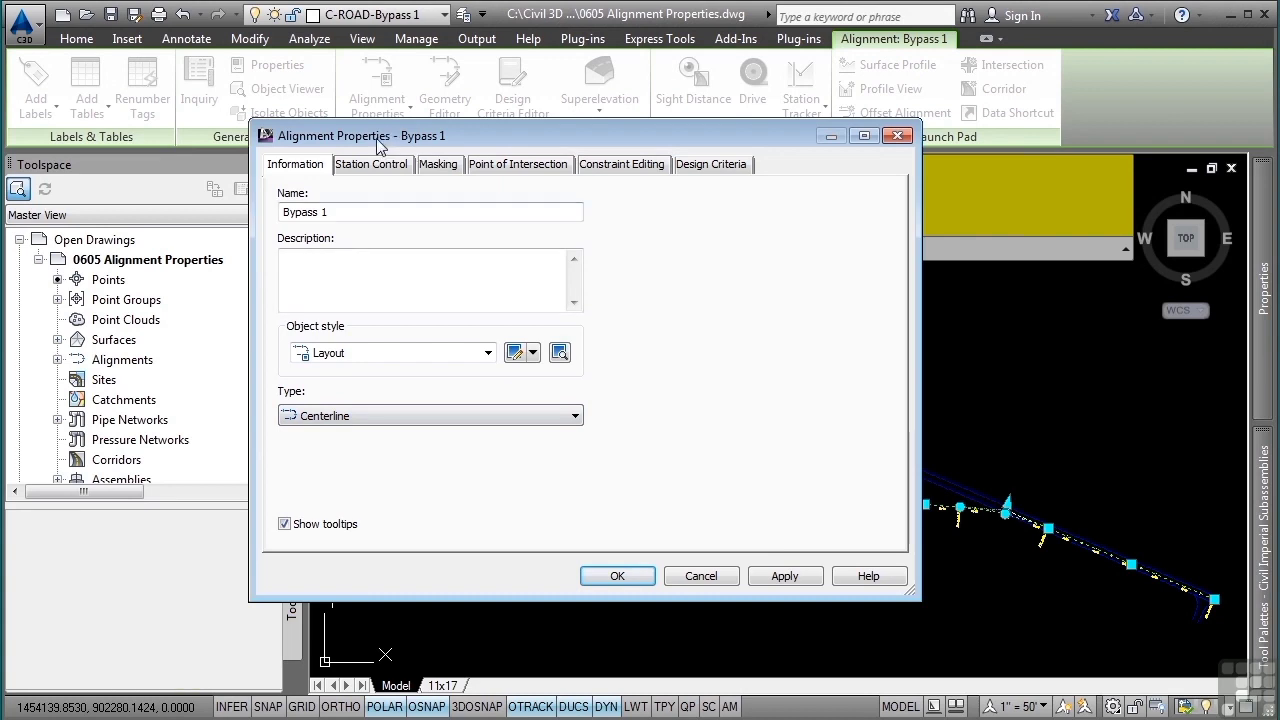
- Set the station of the alignment's reference point to 10+00.00 and apply the change
{"action": "left_click", "coordinate": [371, 164]}
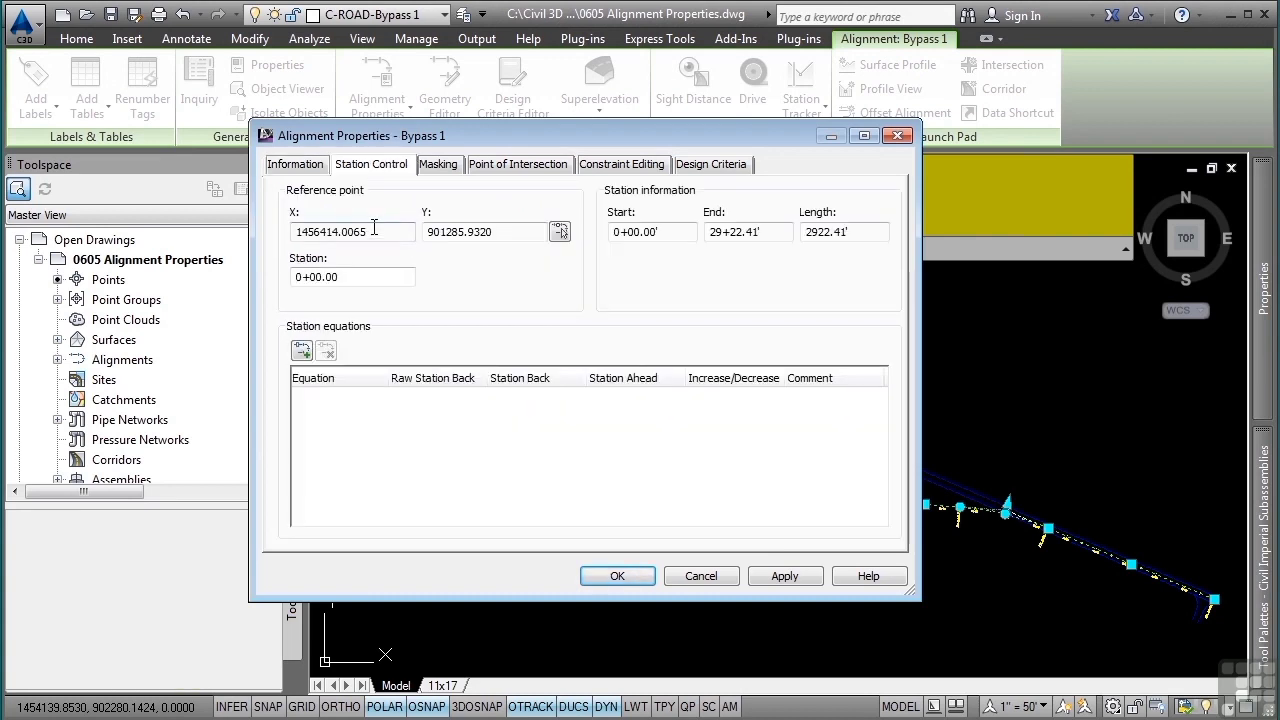
{"action": "left_click", "coordinate": [367, 281]}
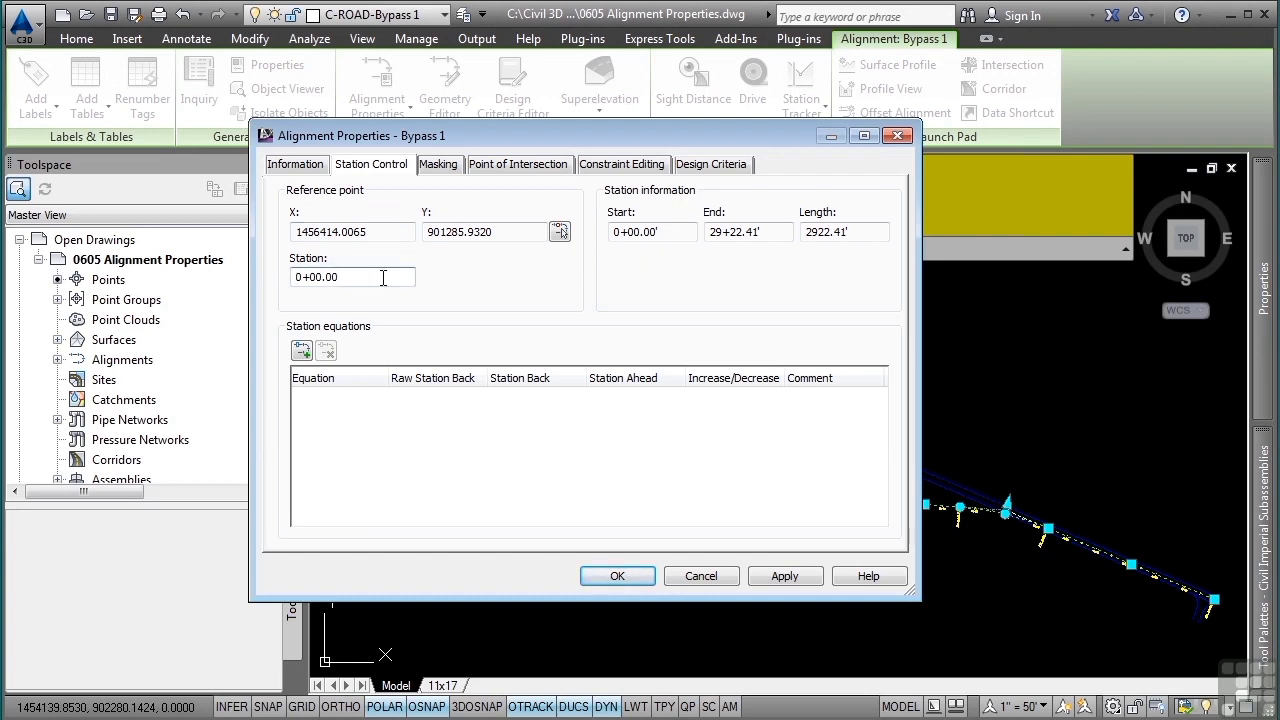
{"action": "type", "text": "1"}
{"action": "left_click", "coordinate": [784, 578]}
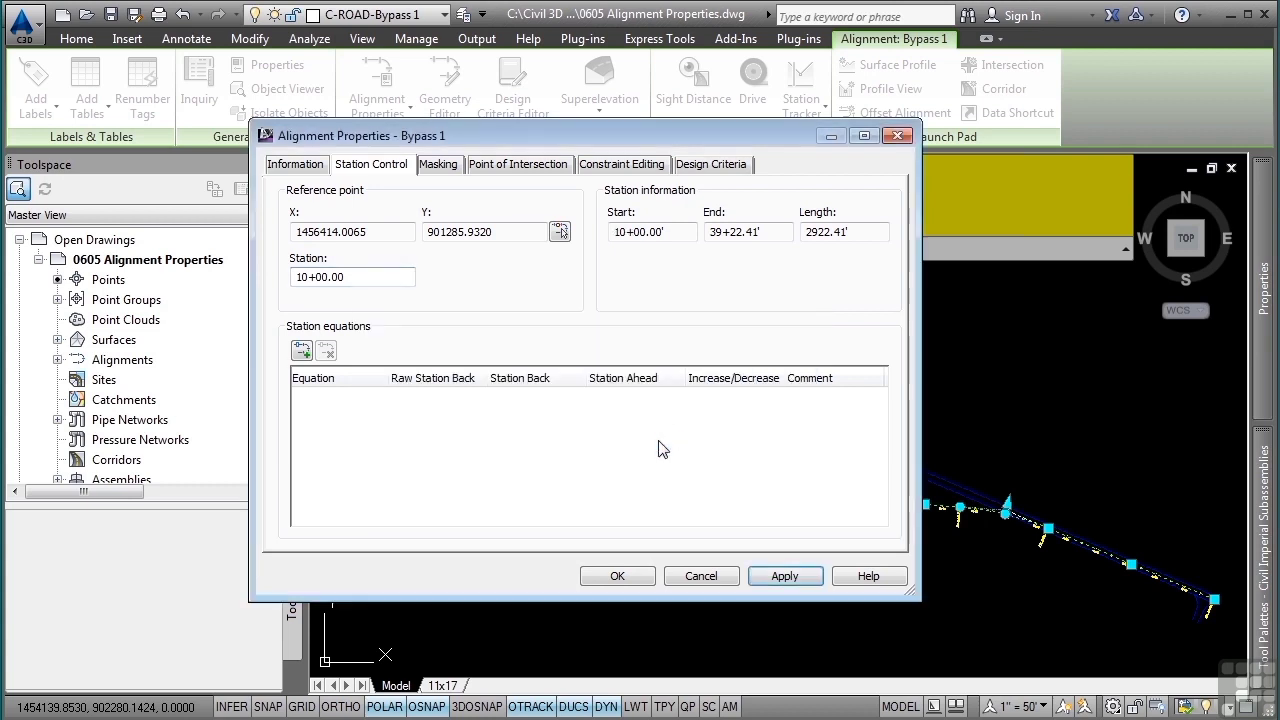
{"action": "left_click", "coordinate": [668, 430]}
{"action": "left_click", "coordinate": [800, 576]}
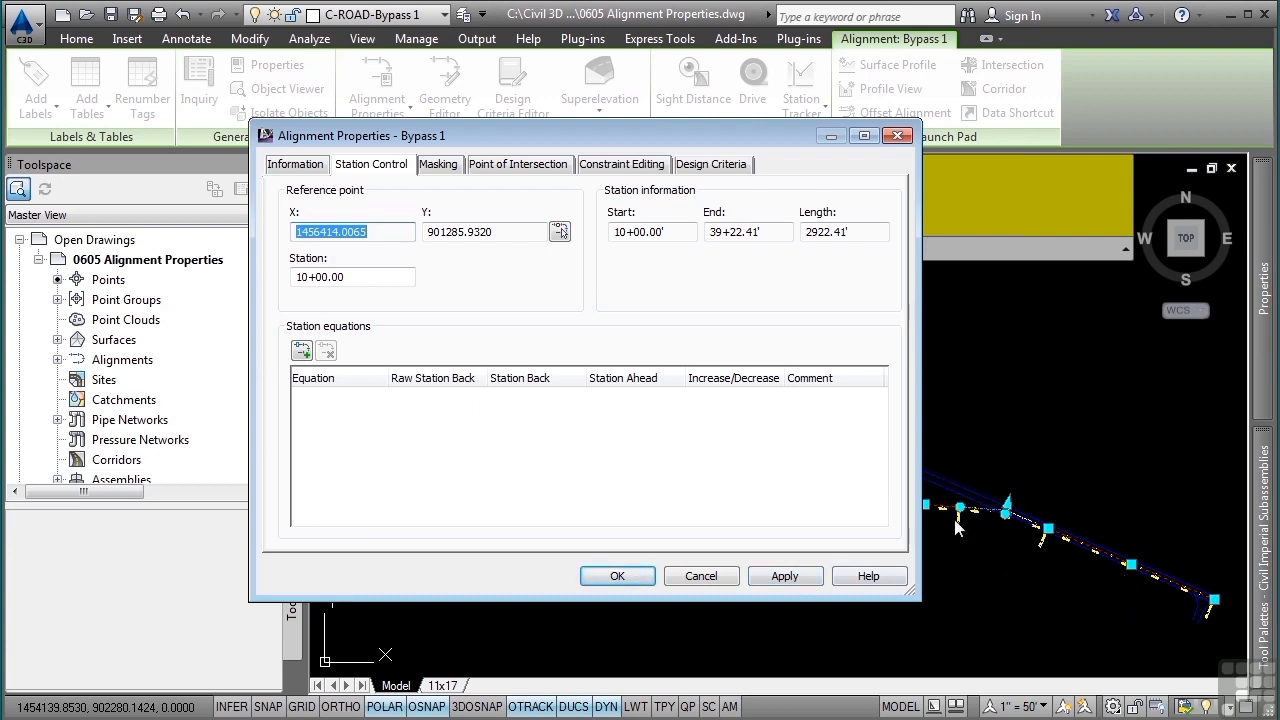
- Add a masking region to the alignment from about station 21+89 to 25+91 and apply it
{"action": "left_click", "coordinate": [440, 166]}
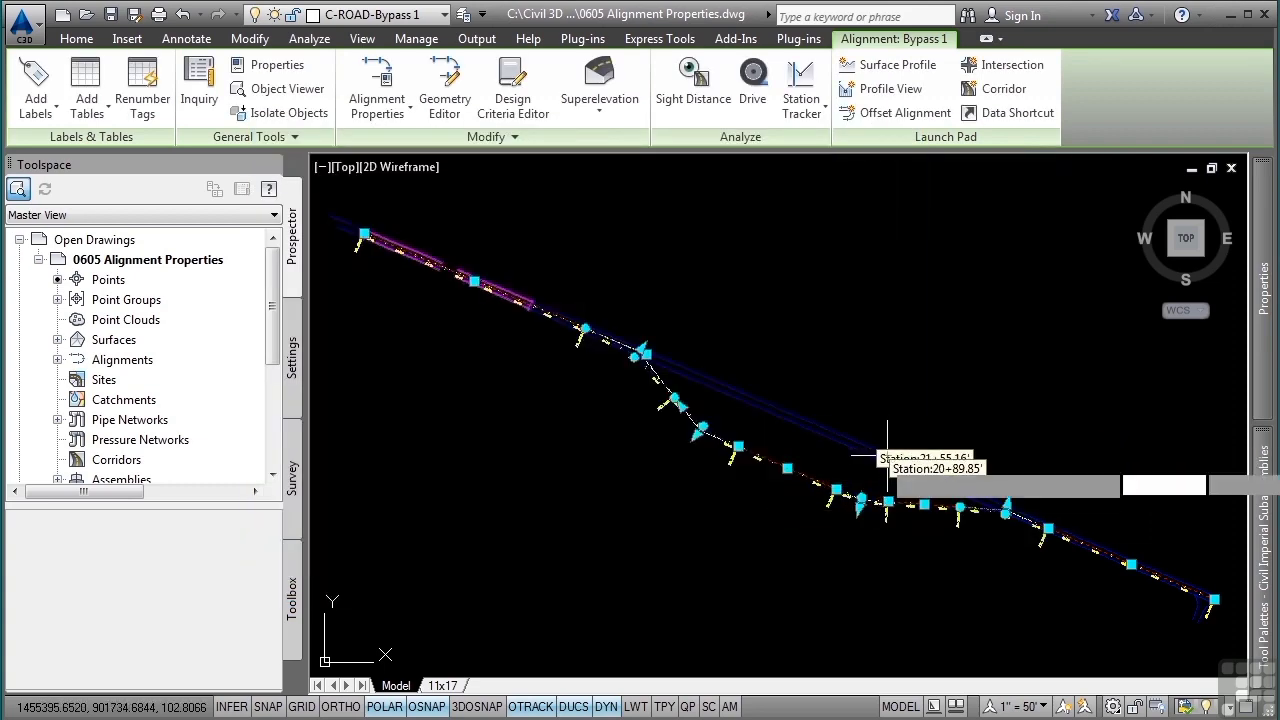
{"action": "scroll", "coordinate": [870, 480], "scroll_direction": "up", "scroll_amount": 2}
{"action": "left_click", "coordinate": [873, 393]}
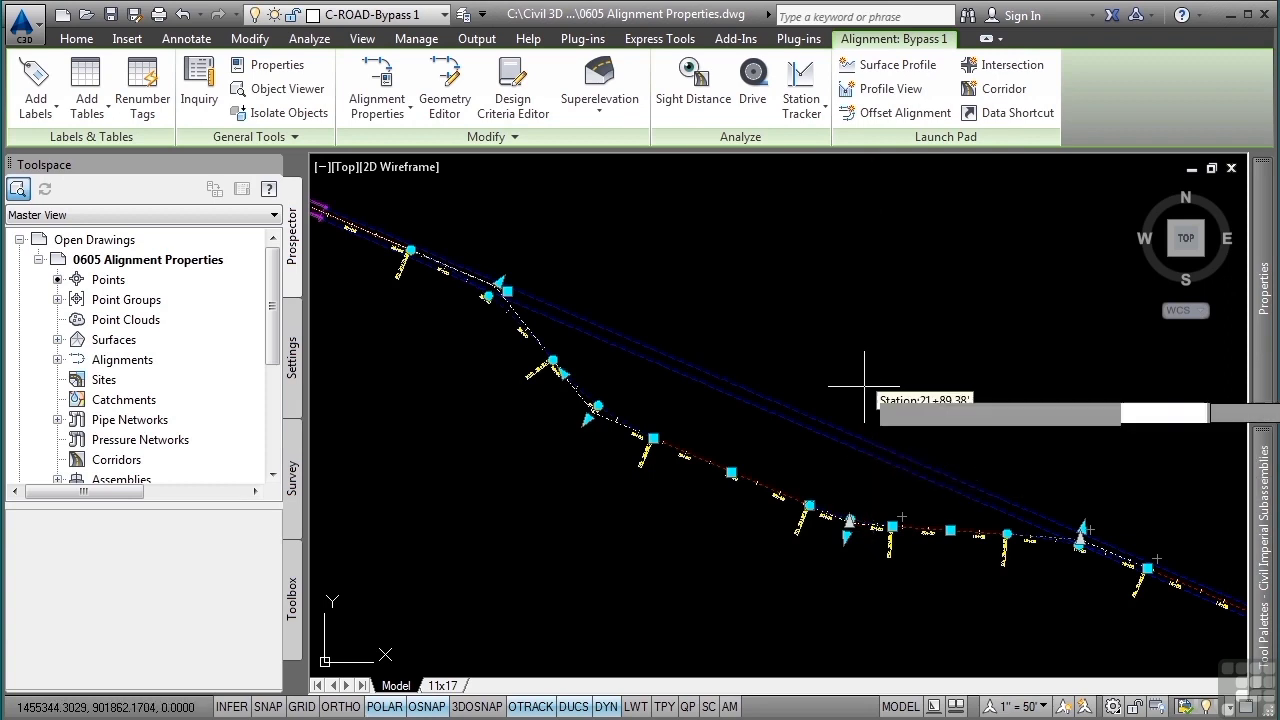
{"action": "left_click", "coordinate": [765, 335]}
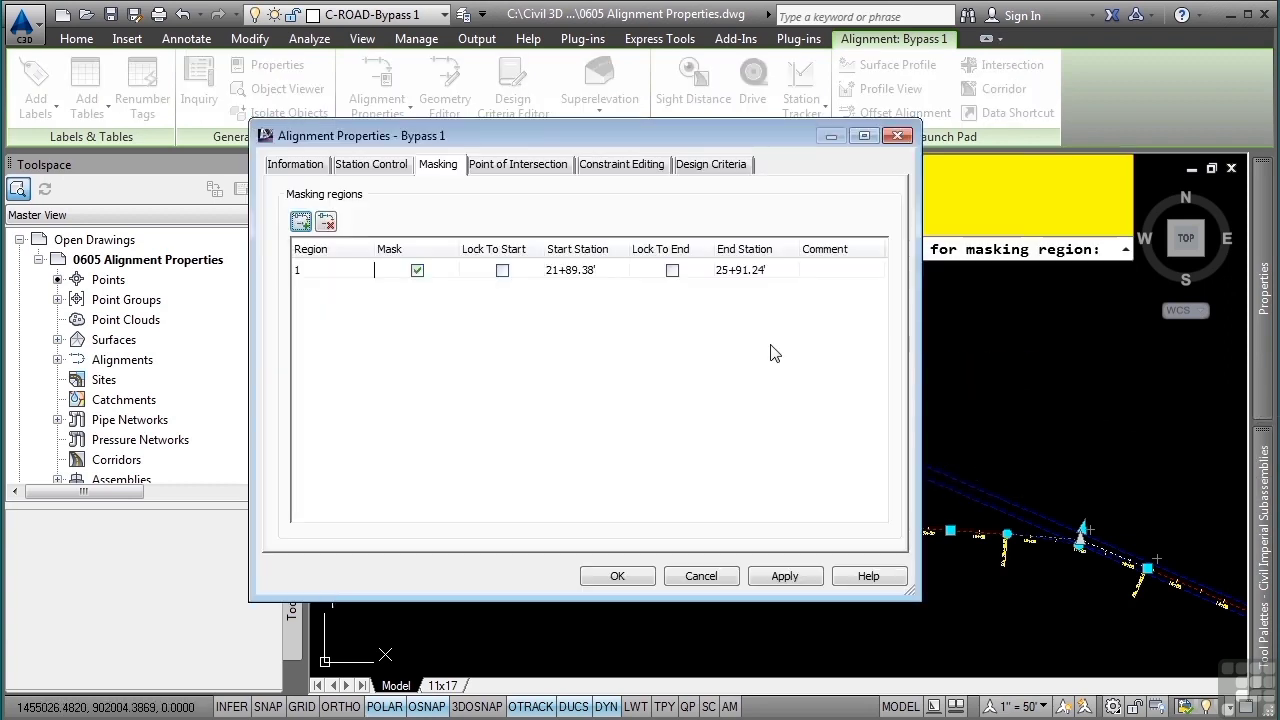
{"action": "left_click_drag", "start_coordinate": [720, 133], "coordinate": [373, 68]}
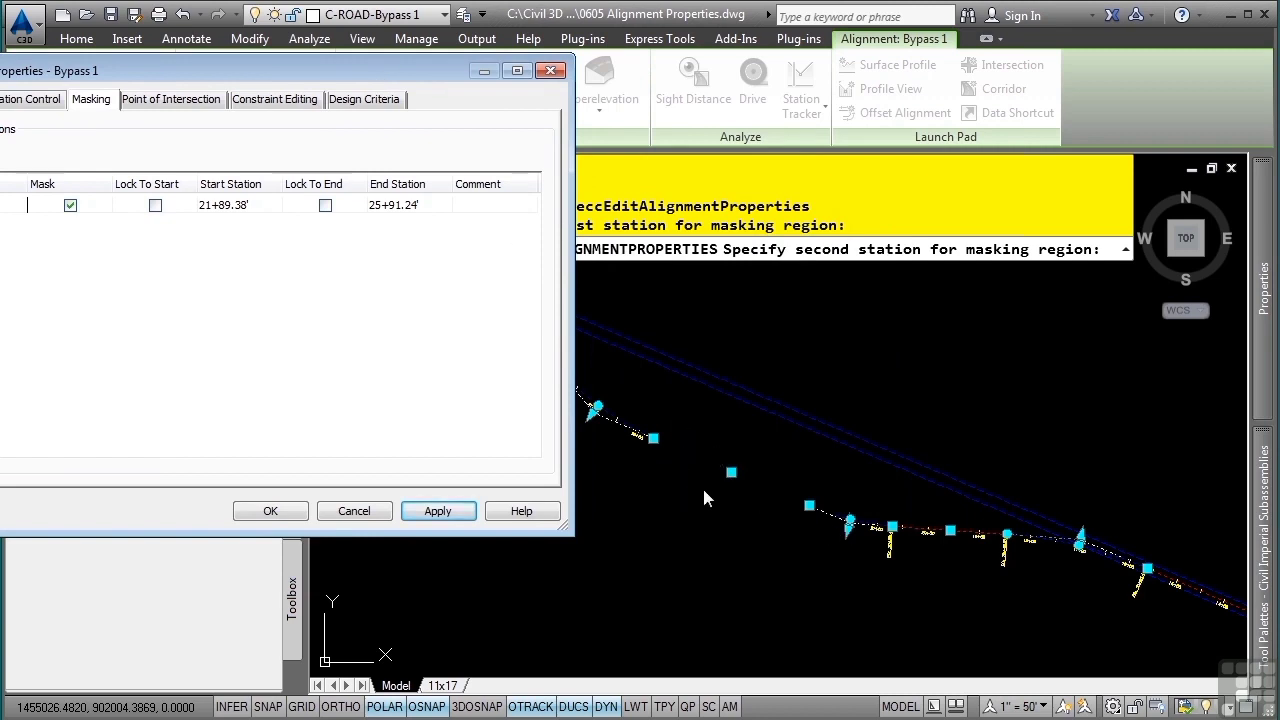
- Turn off the mask of region 1 and apply the change
{"action": "left_click_drag", "start_coordinate": [371, 69], "coordinate": [748, 118]}
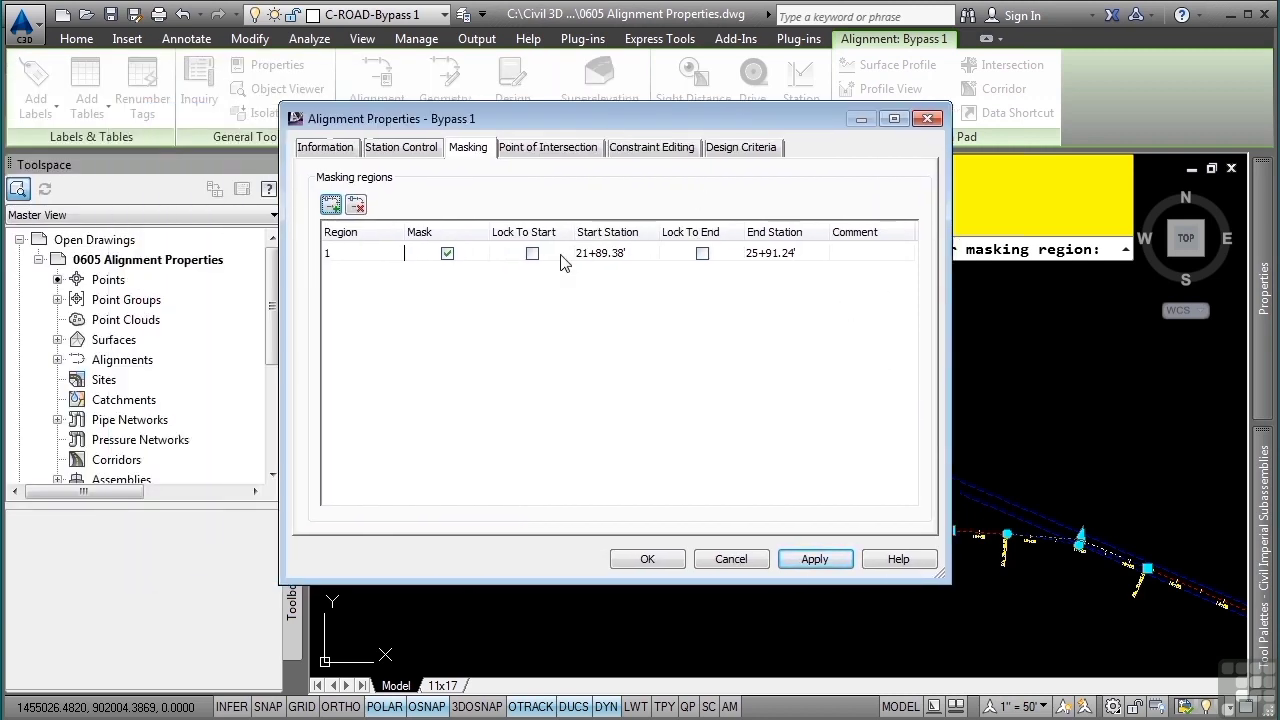
{"action": "left_click", "coordinate": [447, 253]}
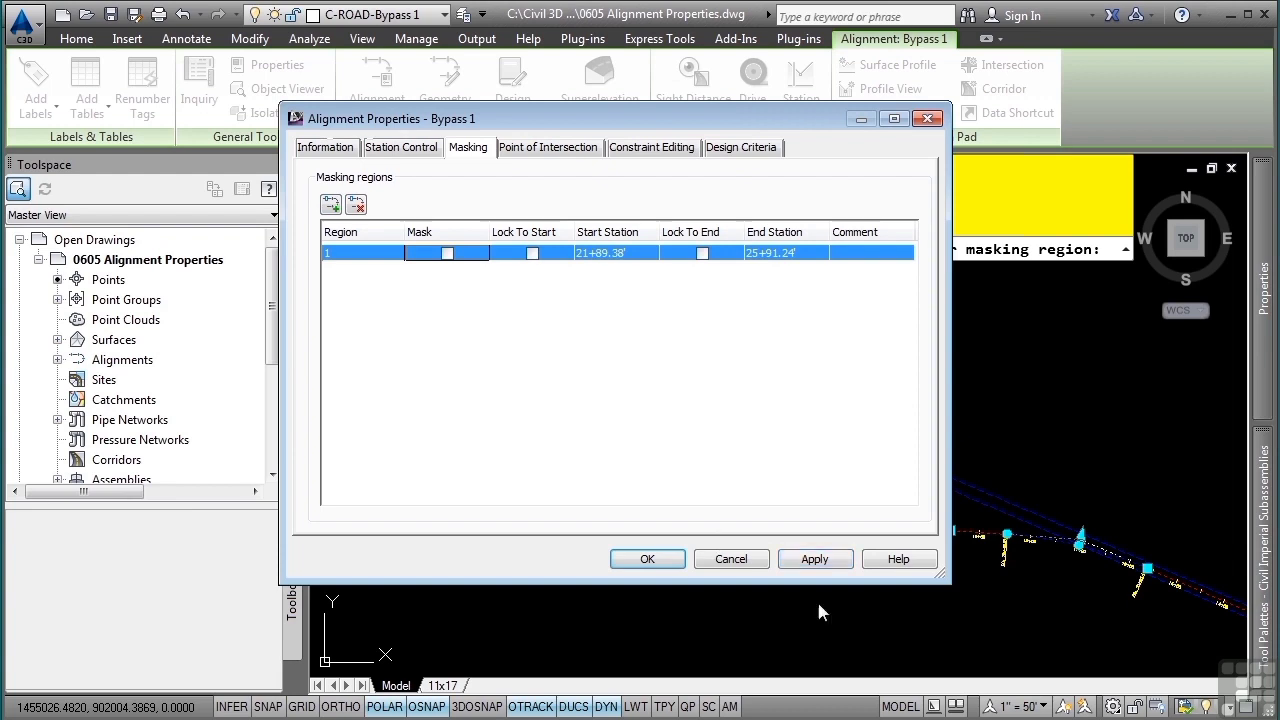
{"action": "left_click", "coordinate": [825, 565]}
- Review the alignment's point of intersection, constraint editing and design criteria settings
{"action": "left_click", "coordinate": [545, 150]}
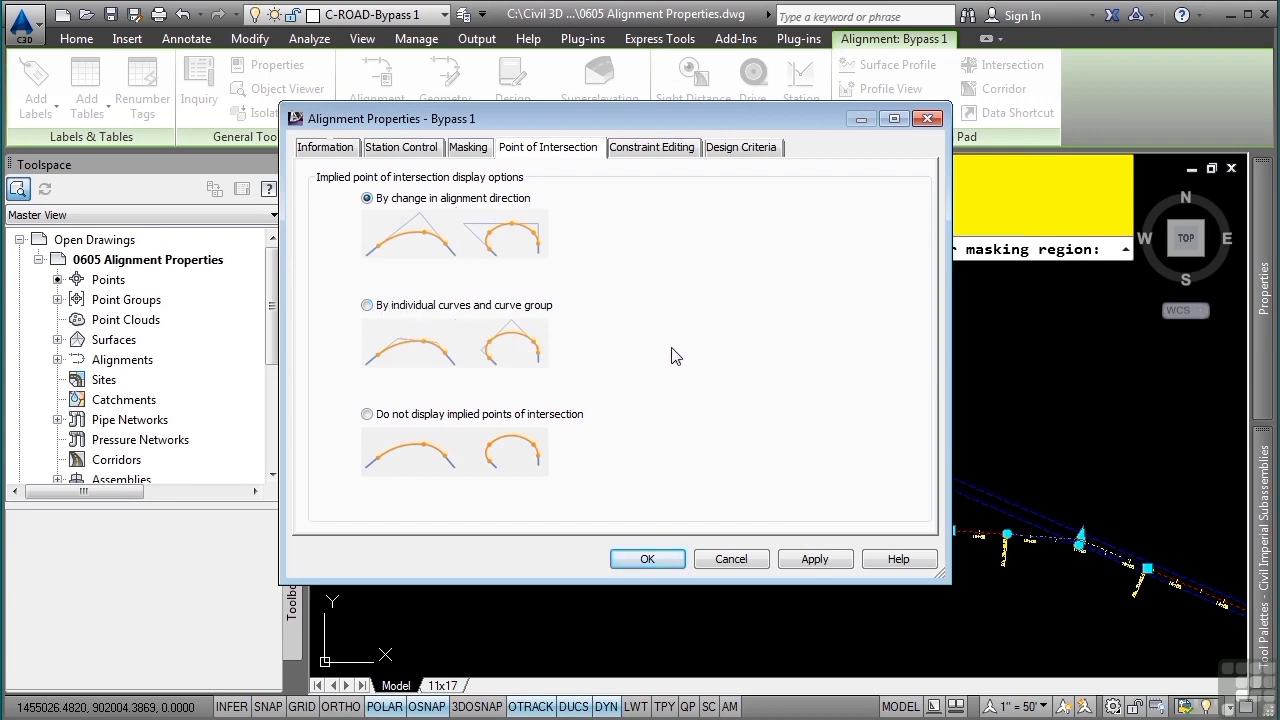
{"action": "left_click", "coordinate": [670, 160]}
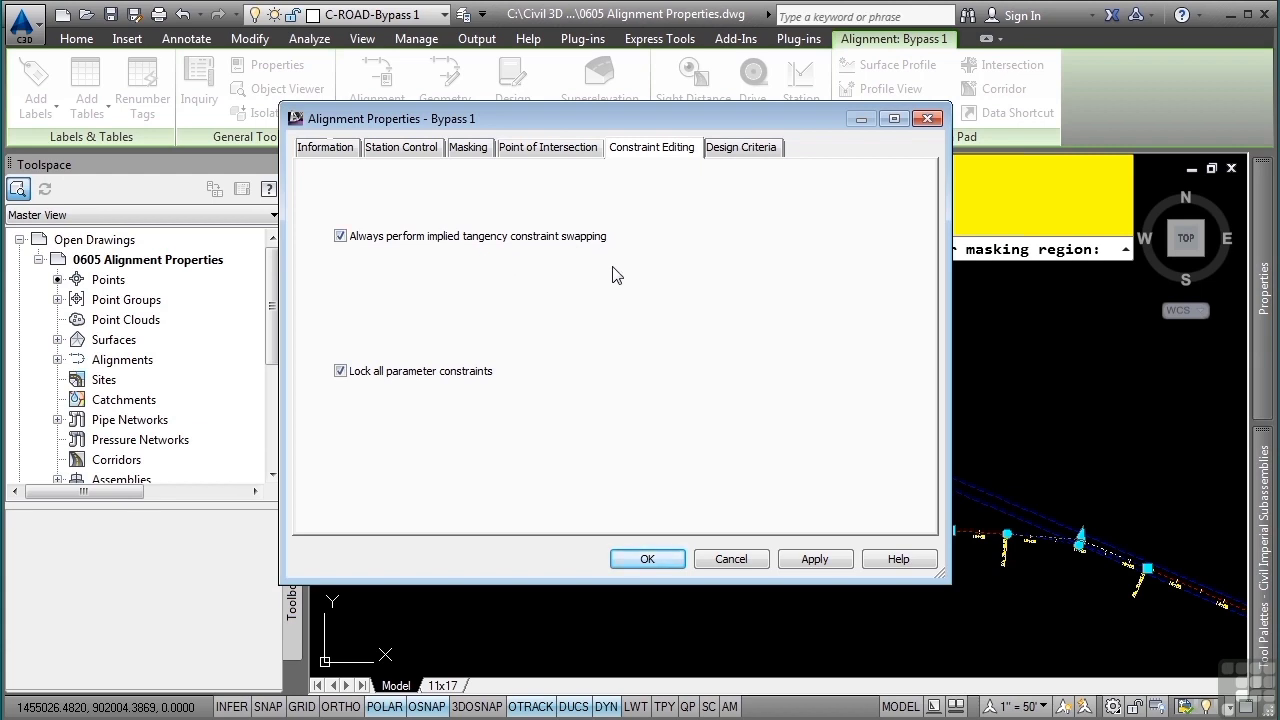
{"action": "left_click", "coordinate": [752, 150]}
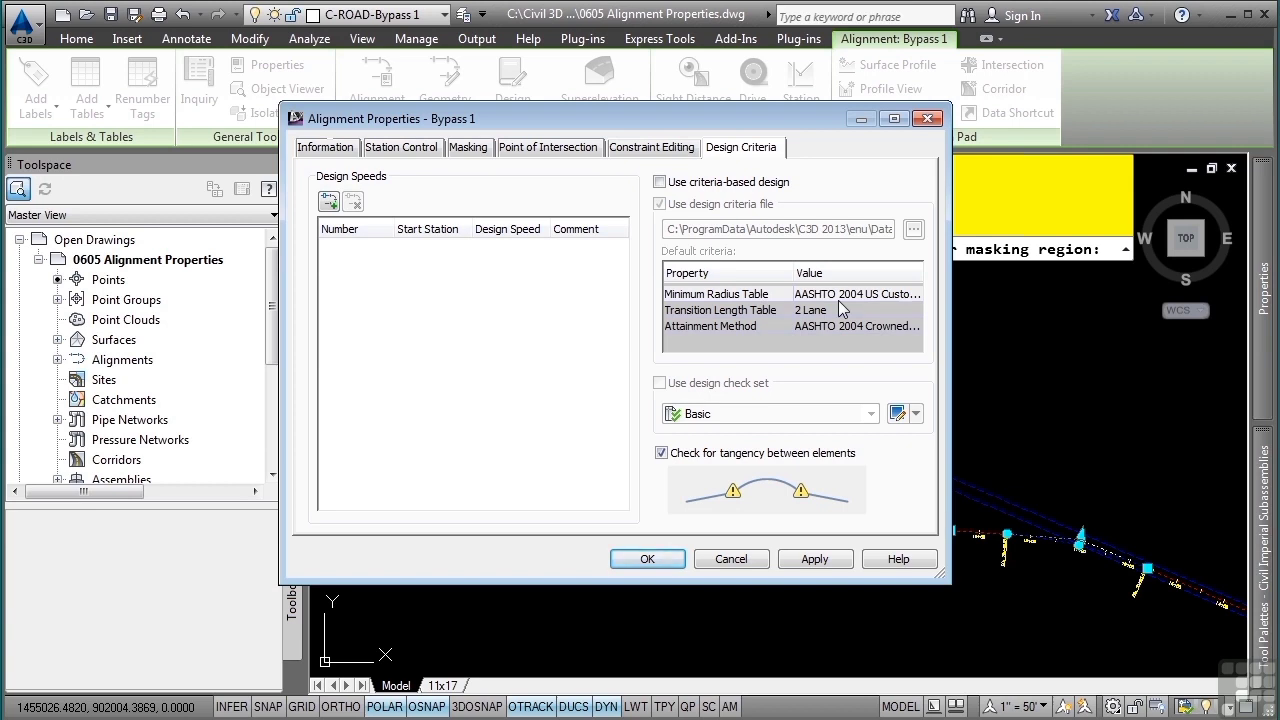
- Enable criteria-based design, agree to add a design speed, and set that speed to 40 mi/h
{"action": "left_click", "coordinate": [660, 182]}
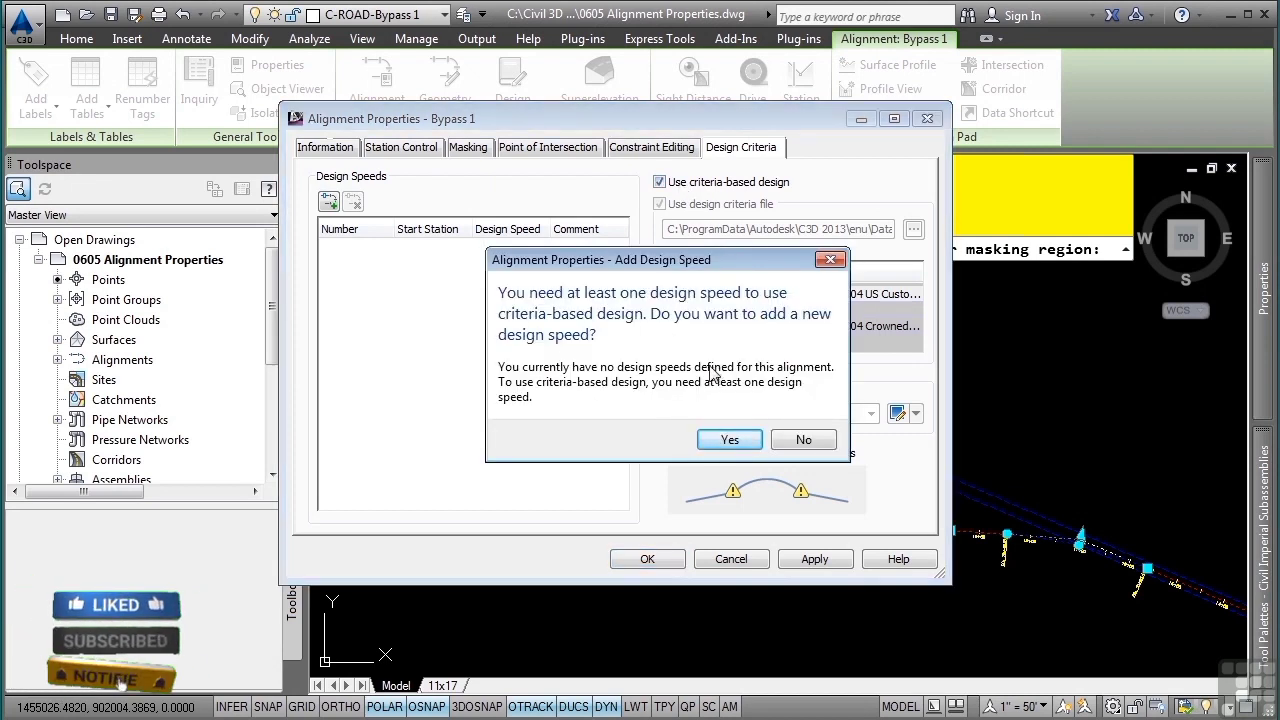
{"action": "left_click", "coordinate": [727, 439]}
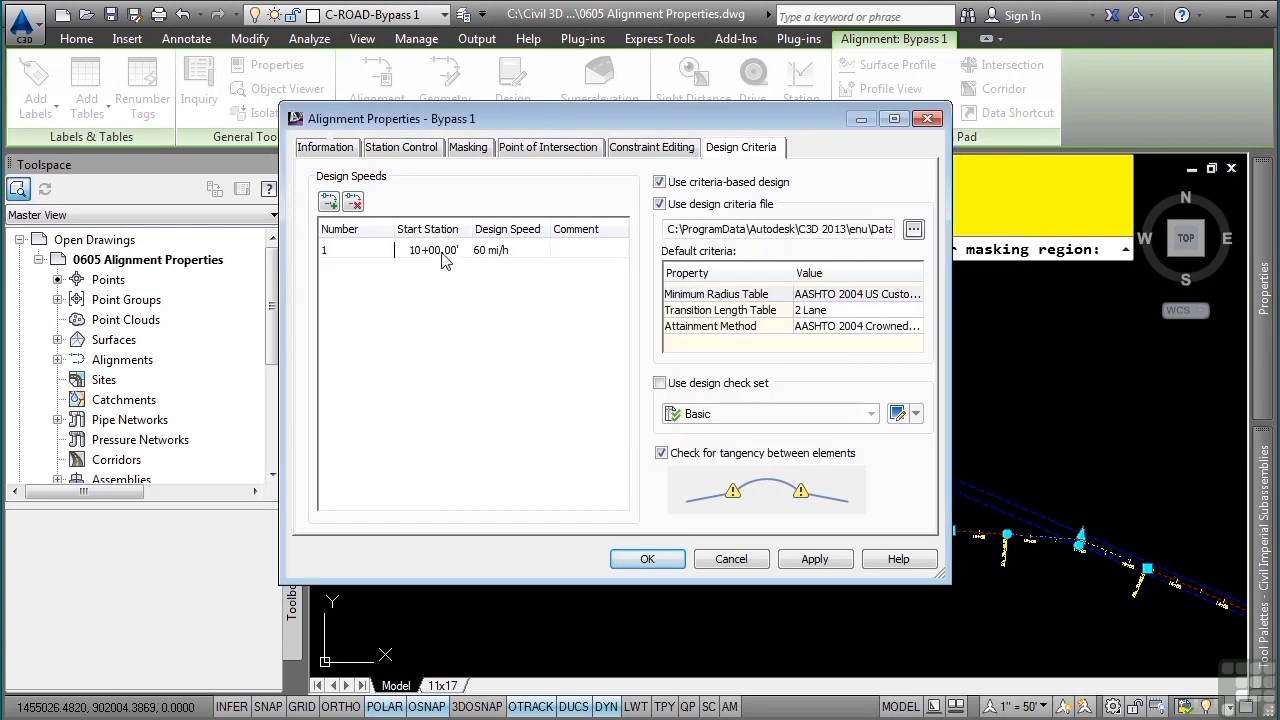
{"action": "left_click", "coordinate": [490, 253]}
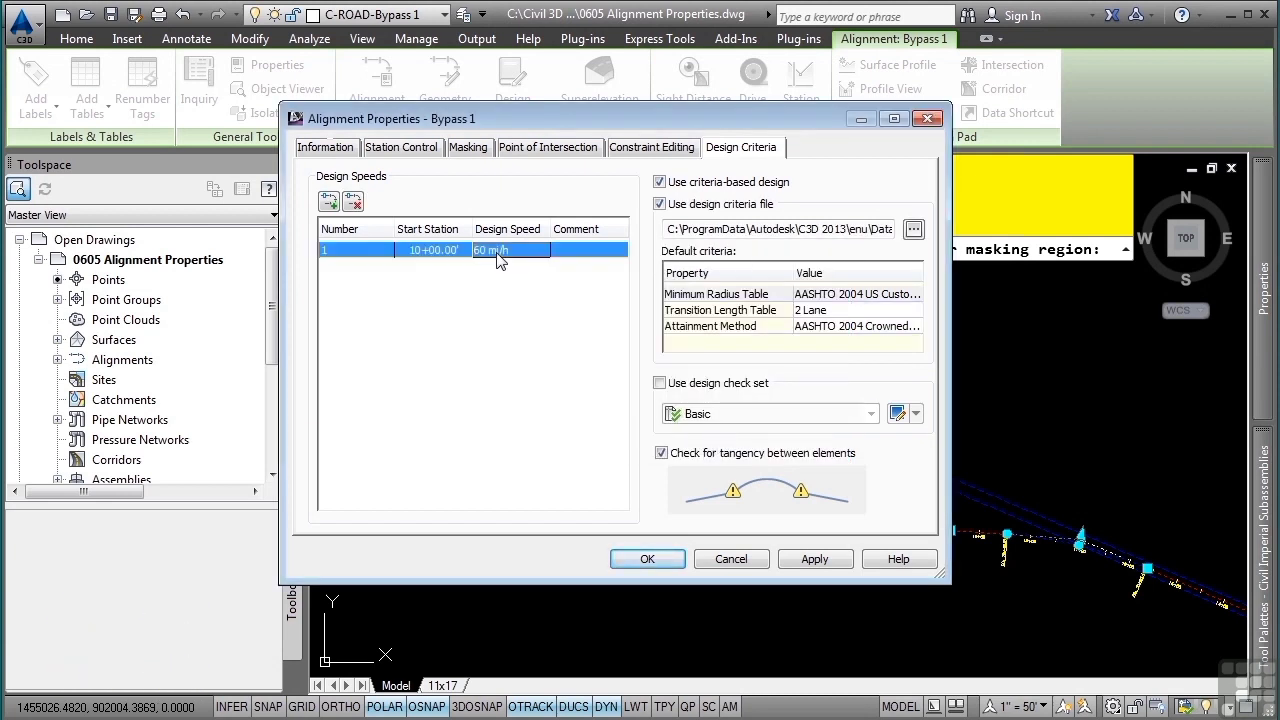
{"action": "left_click", "coordinate": [503, 254]}
{"action": "type", "text": "40"}
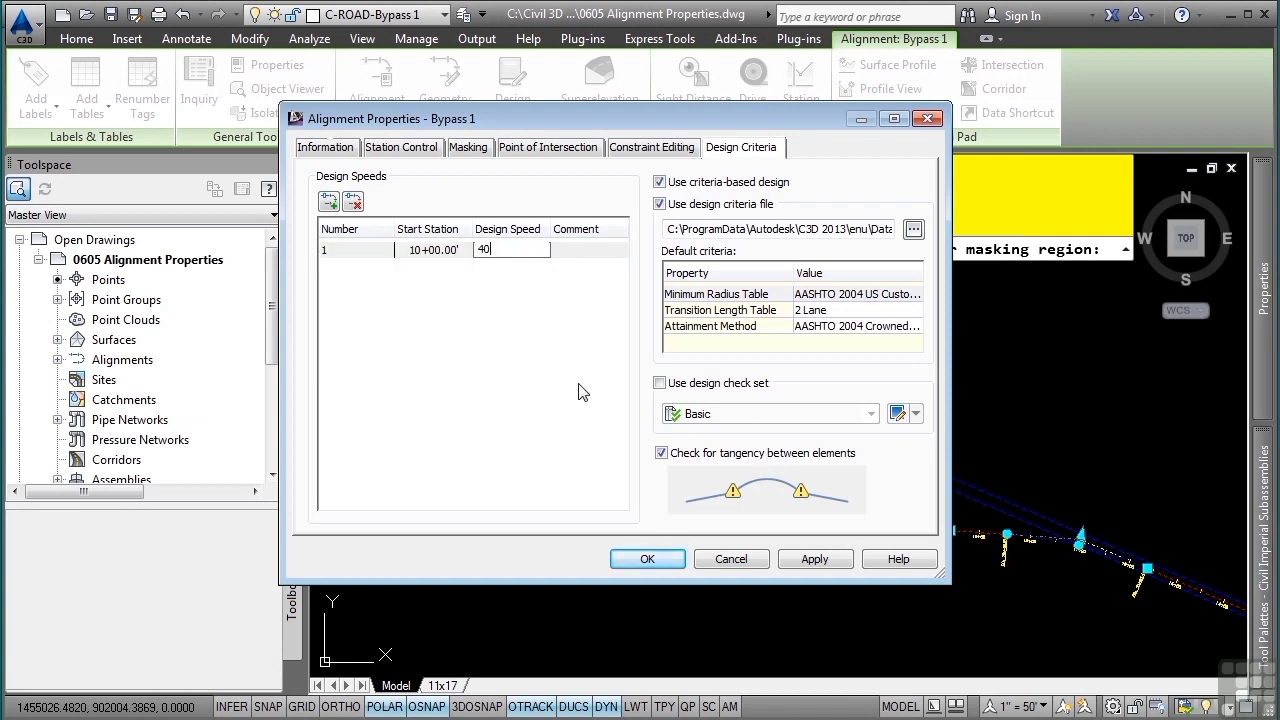
- Add a second design speed of 60 mi/h starting at about station 19+93, picked along the alignment
{"action": "left_click", "coordinate": [330, 203]}
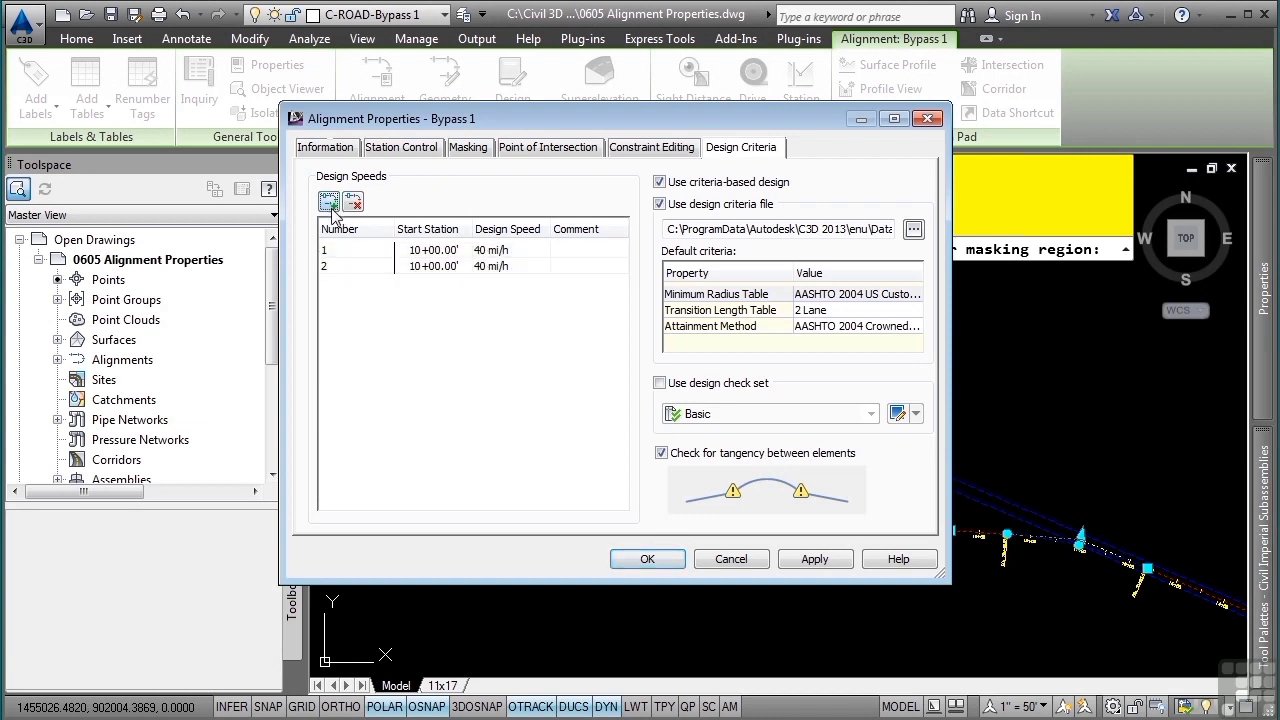
{"action": "left_click", "coordinate": [444, 275]}
{"action": "left_click", "coordinate": [460, 270]}
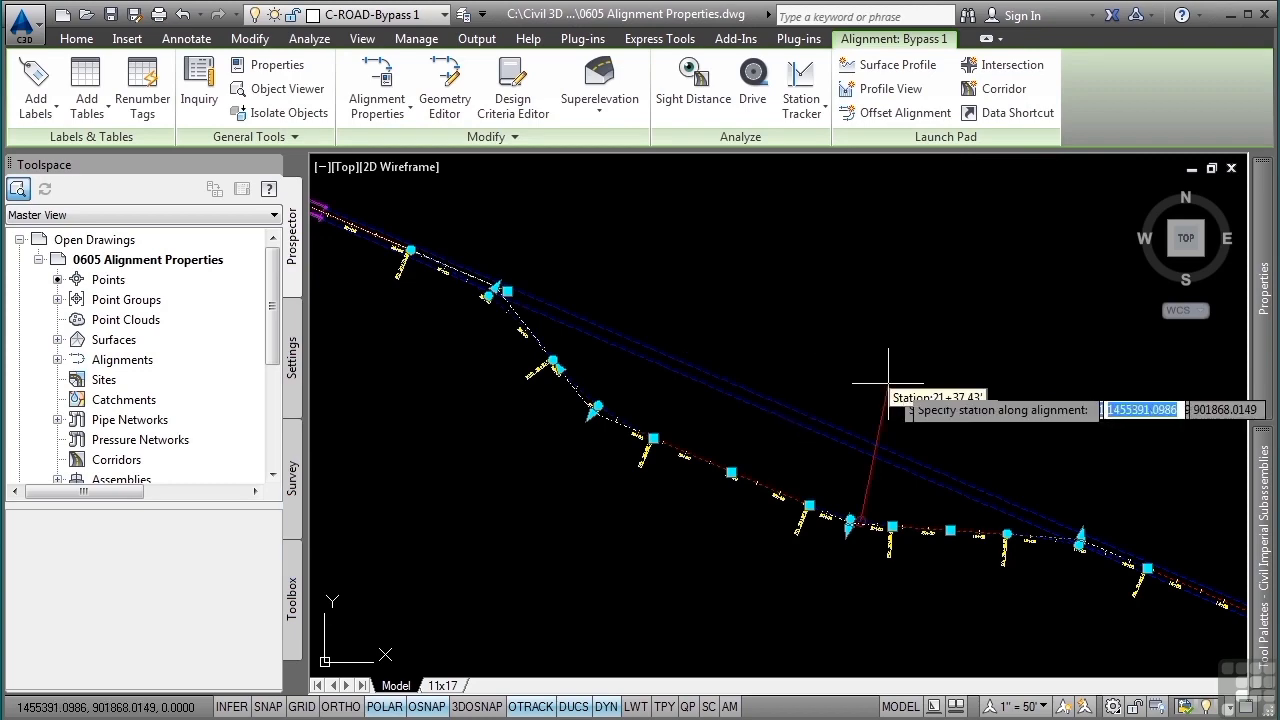
{"action": "left_click", "coordinate": [925, 410]}
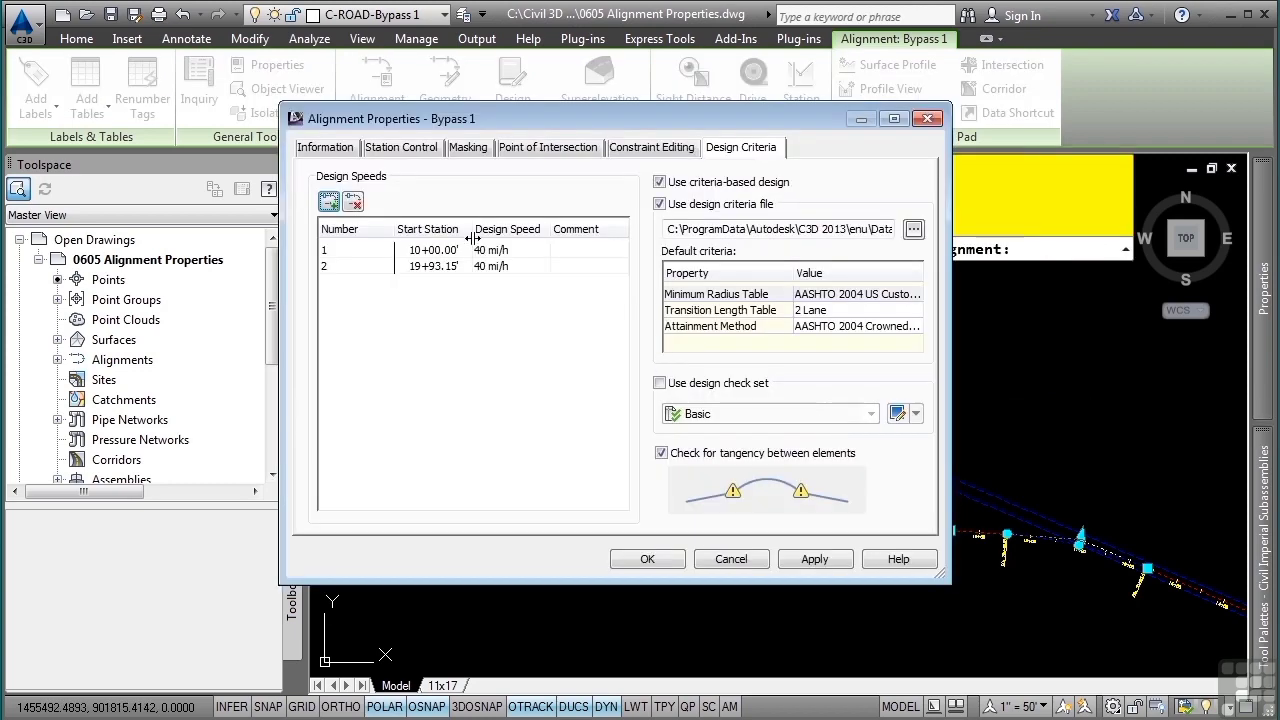
{"action": "left_click", "coordinate": [513, 268]}
{"action": "left_click", "coordinate": [513, 268]}
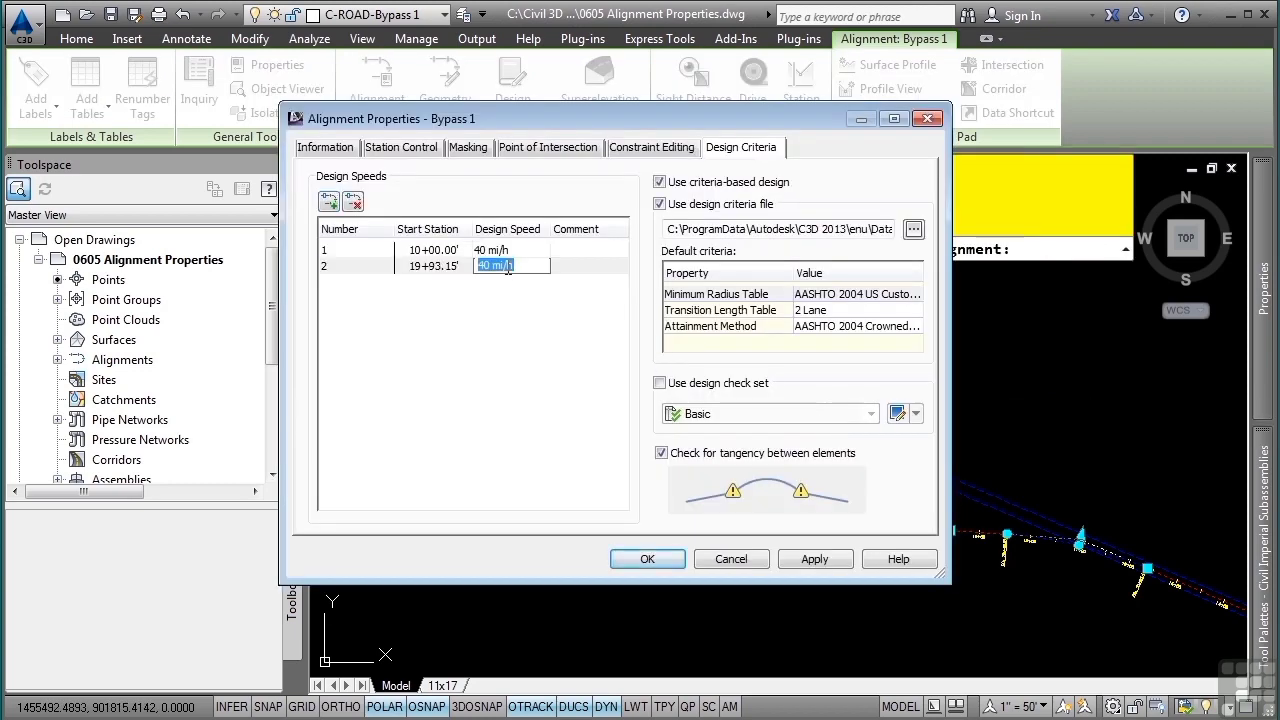
{"action": "type", "text": "60"}
- Examine the minimum radius table options and the available design criteria files, keeping the current eMax 8% table and criteria file
{"action": "left_click", "coordinate": [860, 295]}
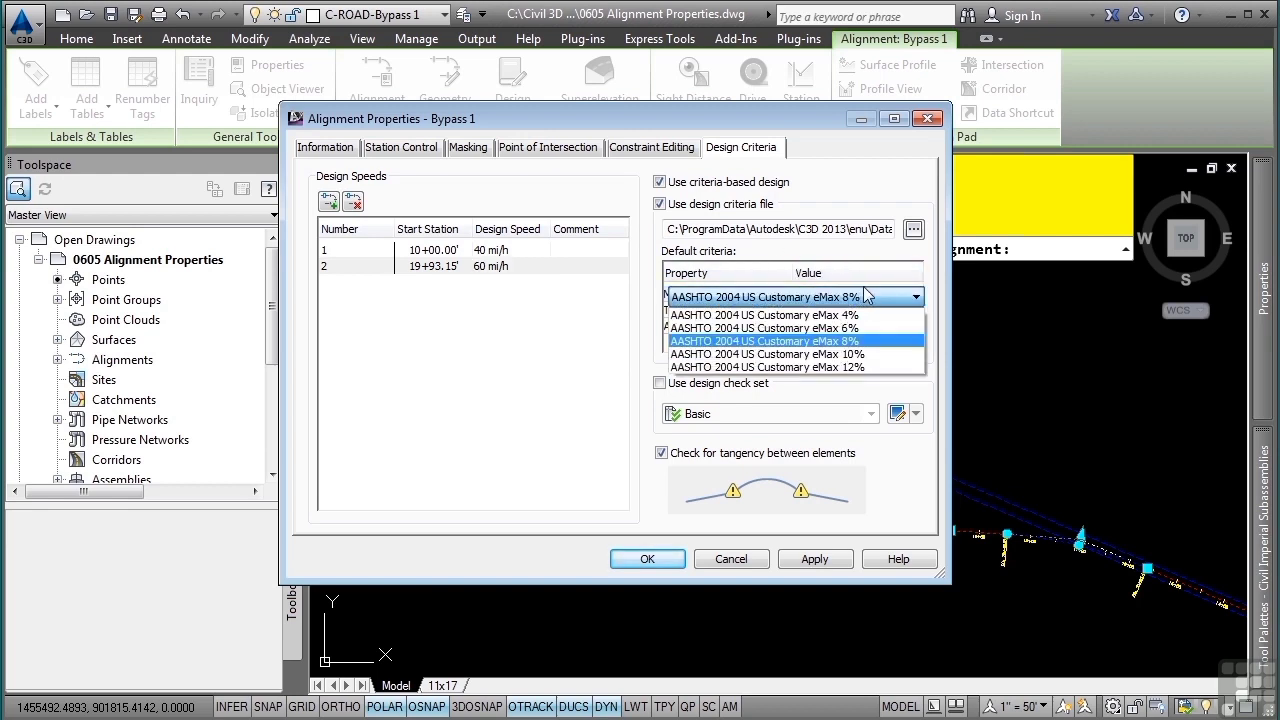
{"action": "left_click", "coordinate": [780, 341]}
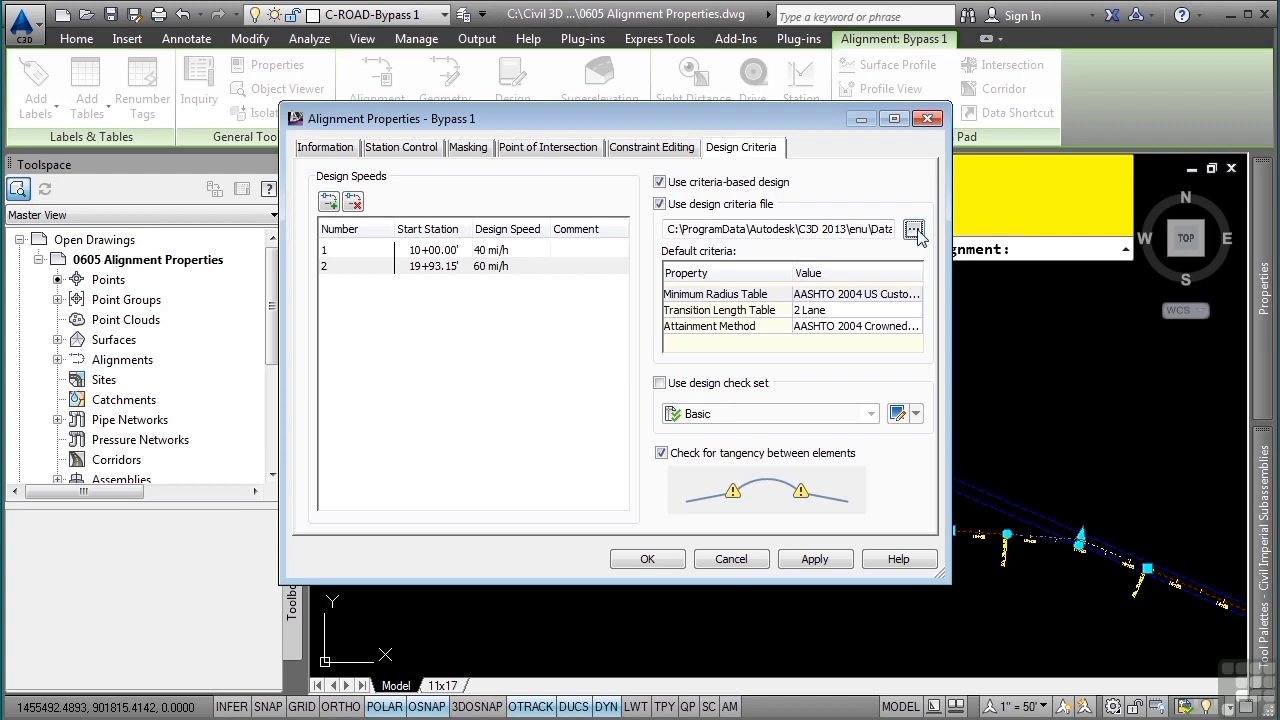
{"action": "left_click", "coordinate": [914, 230]}
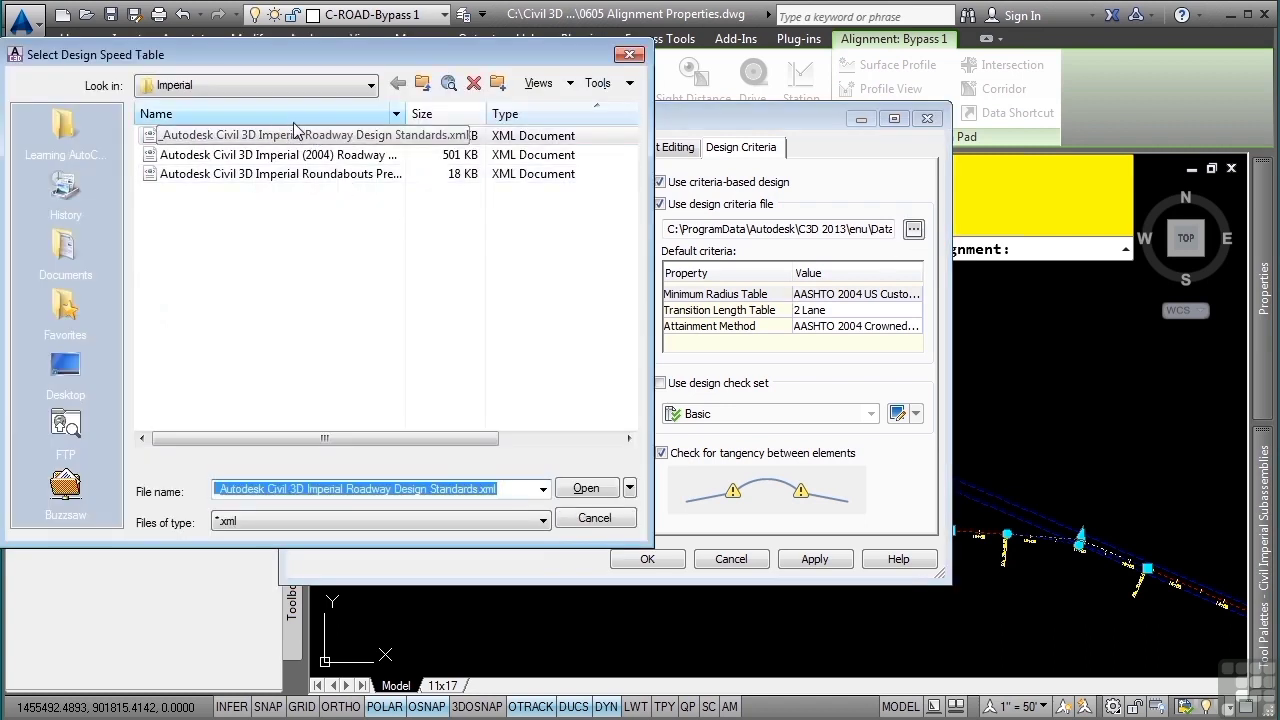
{"action": "right_click", "coordinate": [350, 120]}
{"action": "left_click", "coordinate": [420, 155]}
{"action": "left_click", "coordinate": [580, 527]}
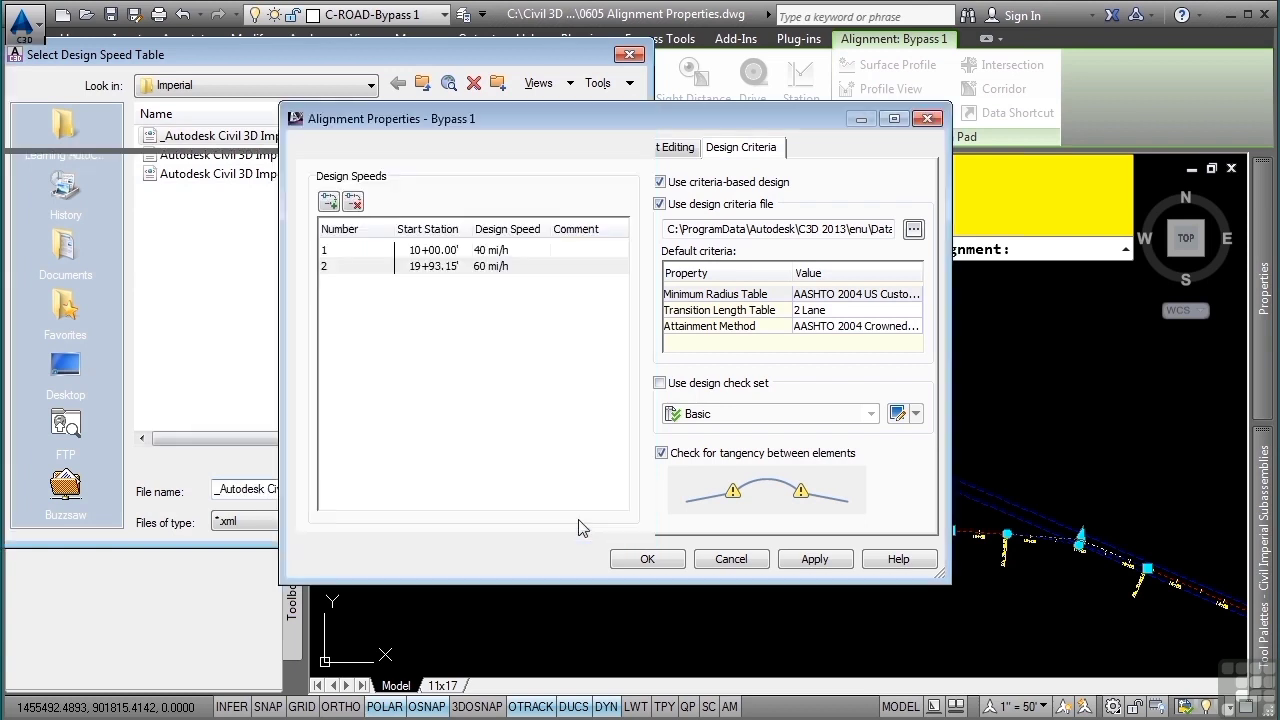
- Set the default minimum radius table to AASHTO 2004 US Customary eMax 6%
{"action": "left_click", "coordinate": [874, 297]}
{"action": "left_click", "coordinate": [916, 297]}
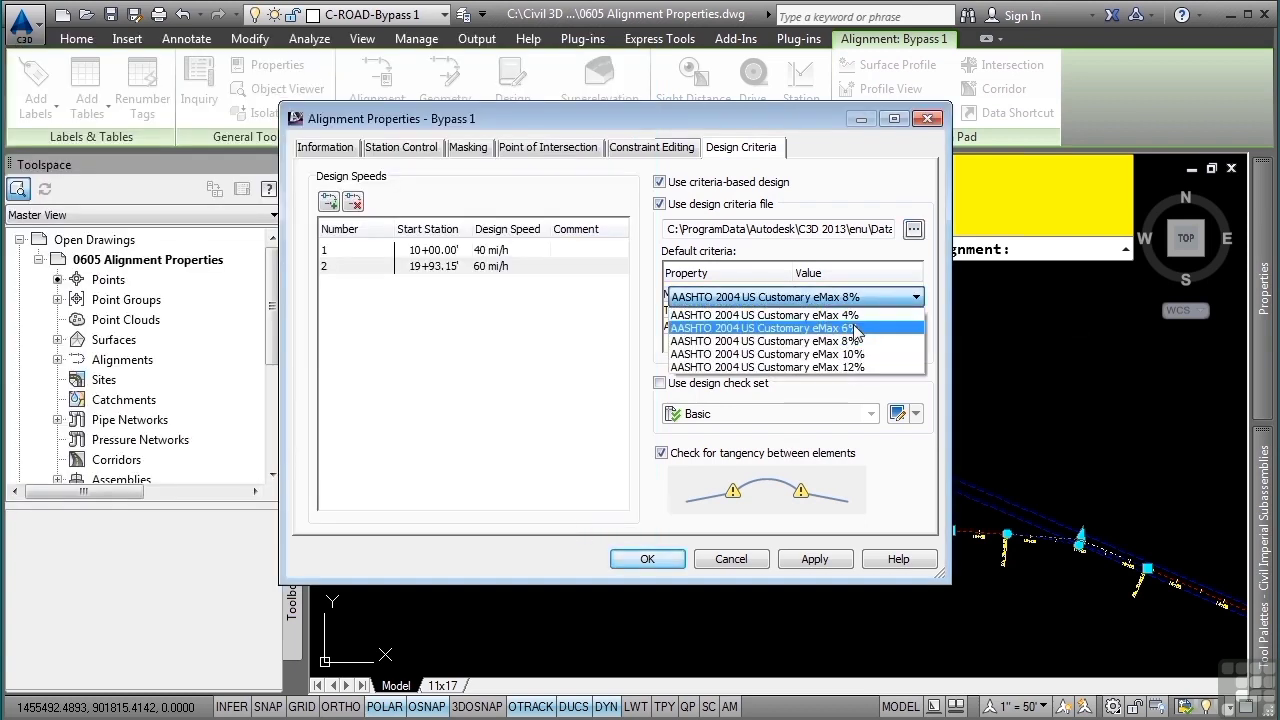
{"action": "left_click", "coordinate": [855, 328]}
- Review the transition length and attainment options, keeping 2 Lane and AASHTO 2004 Crowned Roadway, and accept the alignment properties
{"action": "left_click", "coordinate": [842, 311]}
{"action": "left_click", "coordinate": [842, 314]}
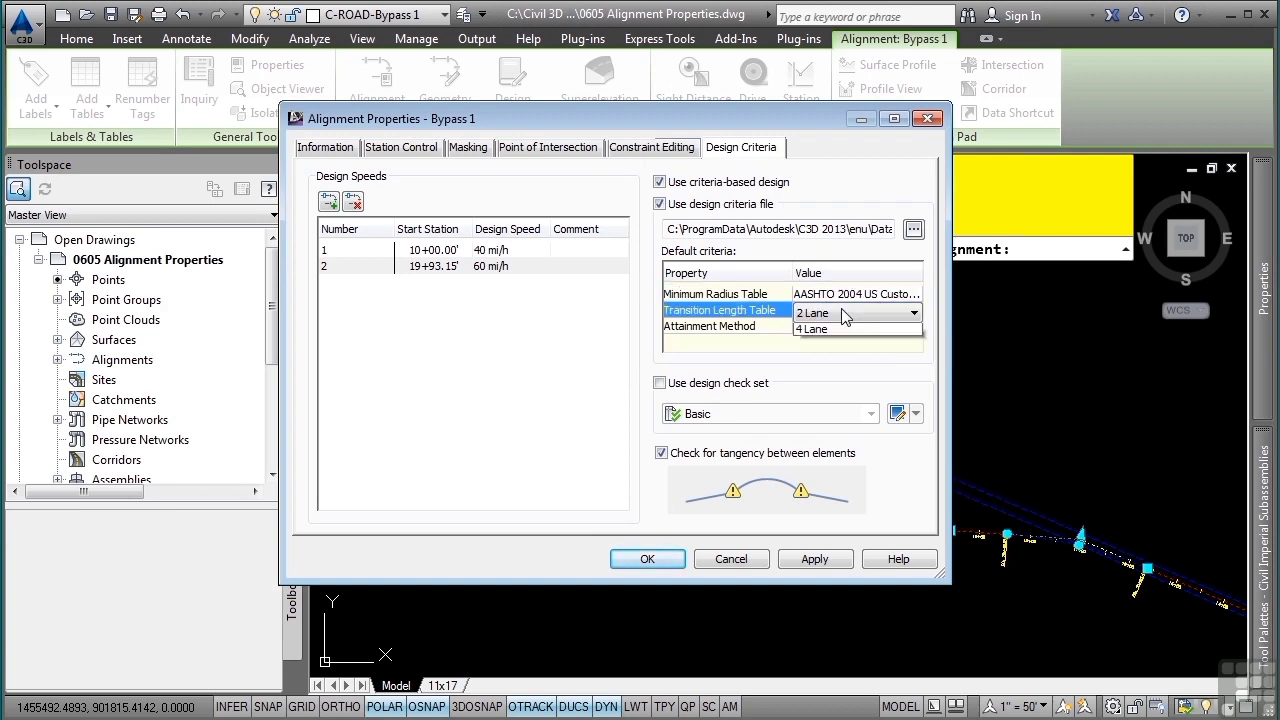
{"action": "left_click", "coordinate": [844, 312]}
{"action": "left_click", "coordinate": [844, 312]}
{"action": "left_click", "coordinate": [843, 328]}
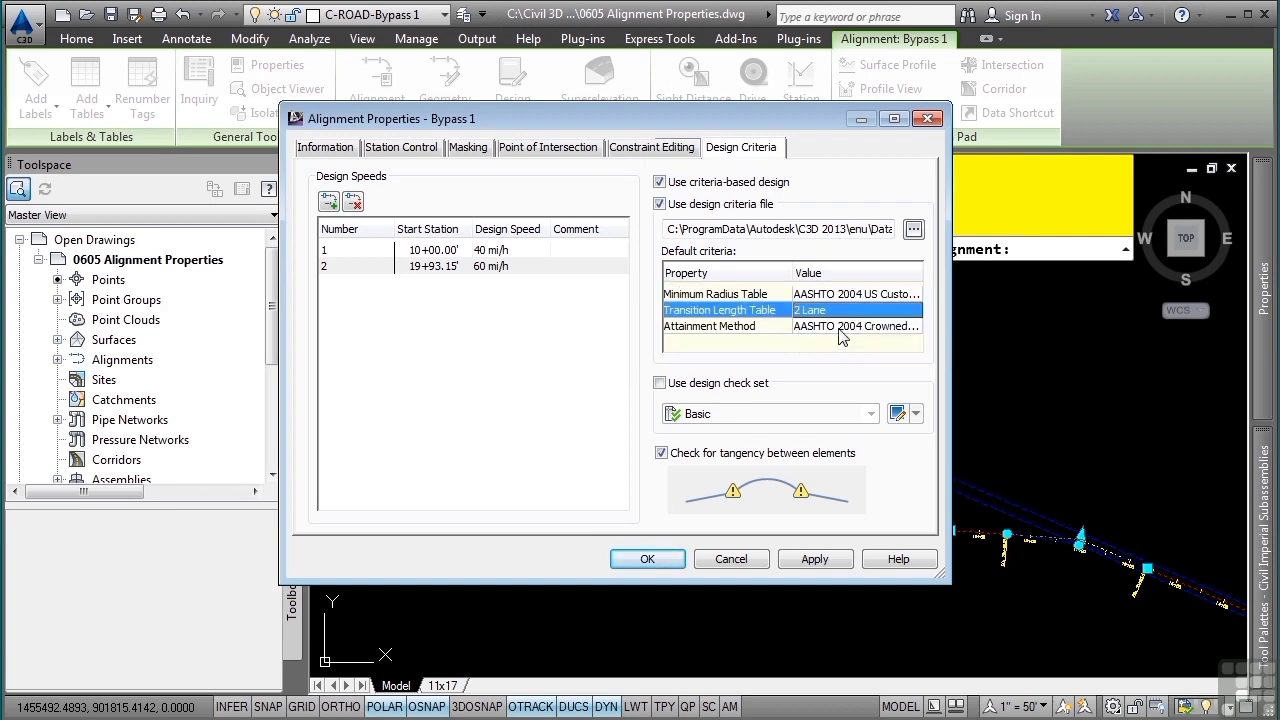
{"action": "left_click", "coordinate": [840, 328]}
{"action": "left_click", "coordinate": [840, 328]}
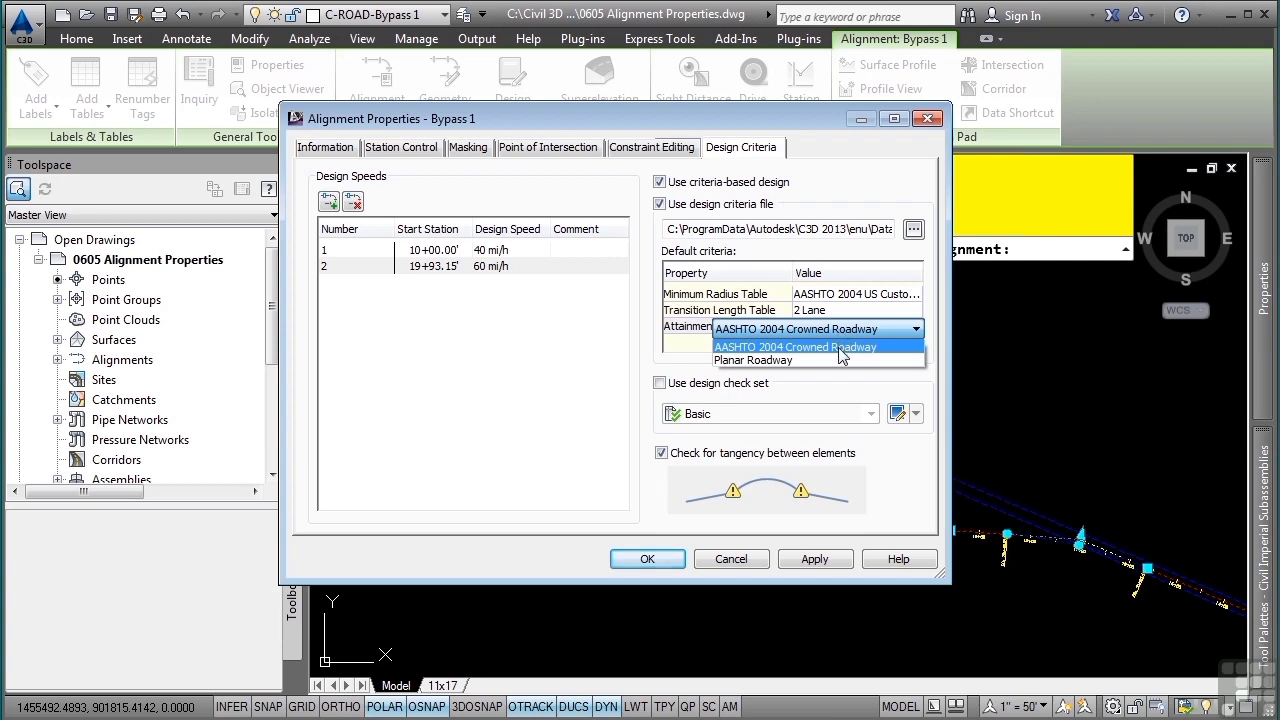
{"action": "left_click", "coordinate": [841, 347]}
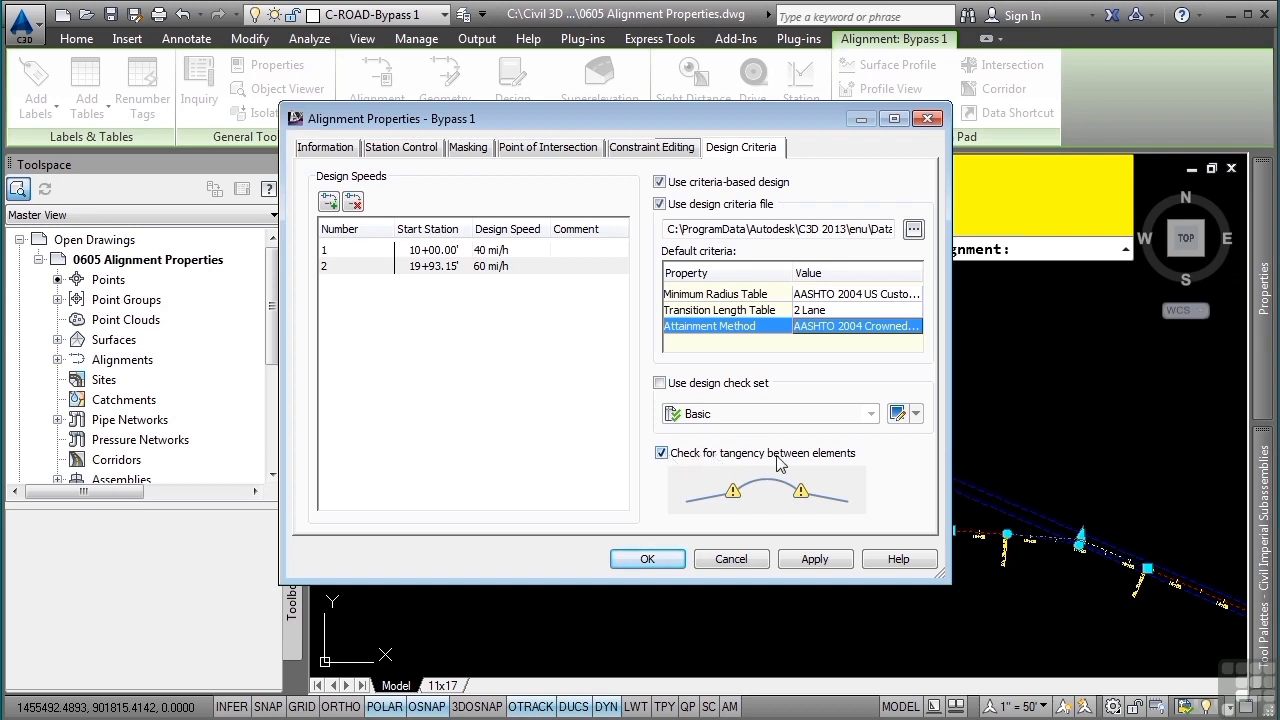
{"action": "left_click", "coordinate": [648, 559]}
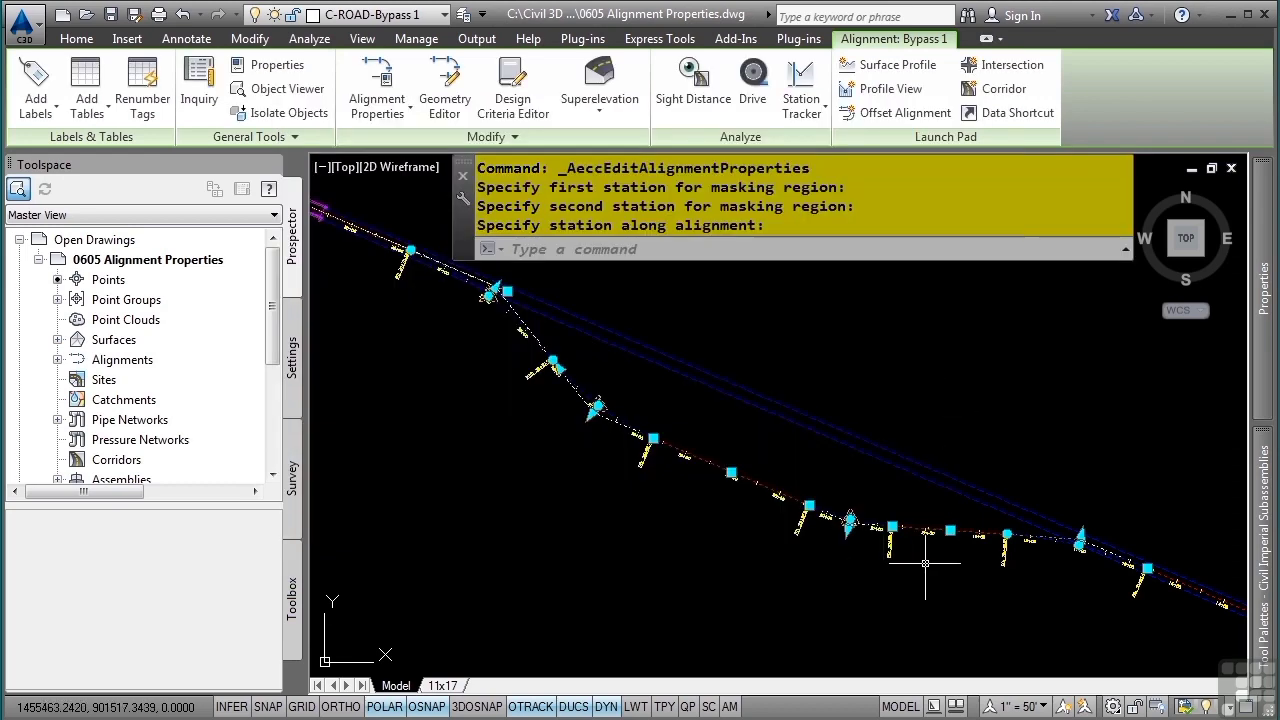
- Deselect the alignment and inspect the design criteria warning on the curve between stations 20+69.42 and 22+37.20
{"action": "key", "text": "Escape"}
{"action": "scroll", "coordinate": [920, 545], "scroll_direction": "up", "scroll_amount": 5}
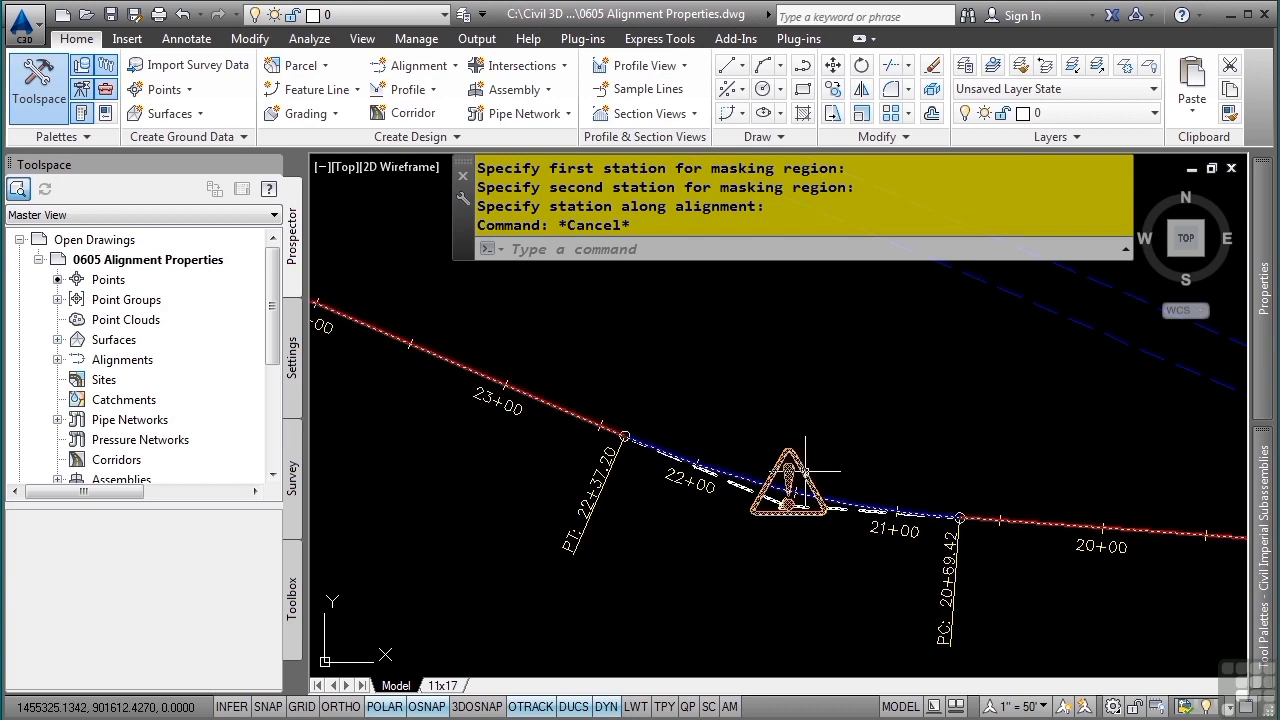
{"action": "mouse_move", "coordinate": [805, 470]}
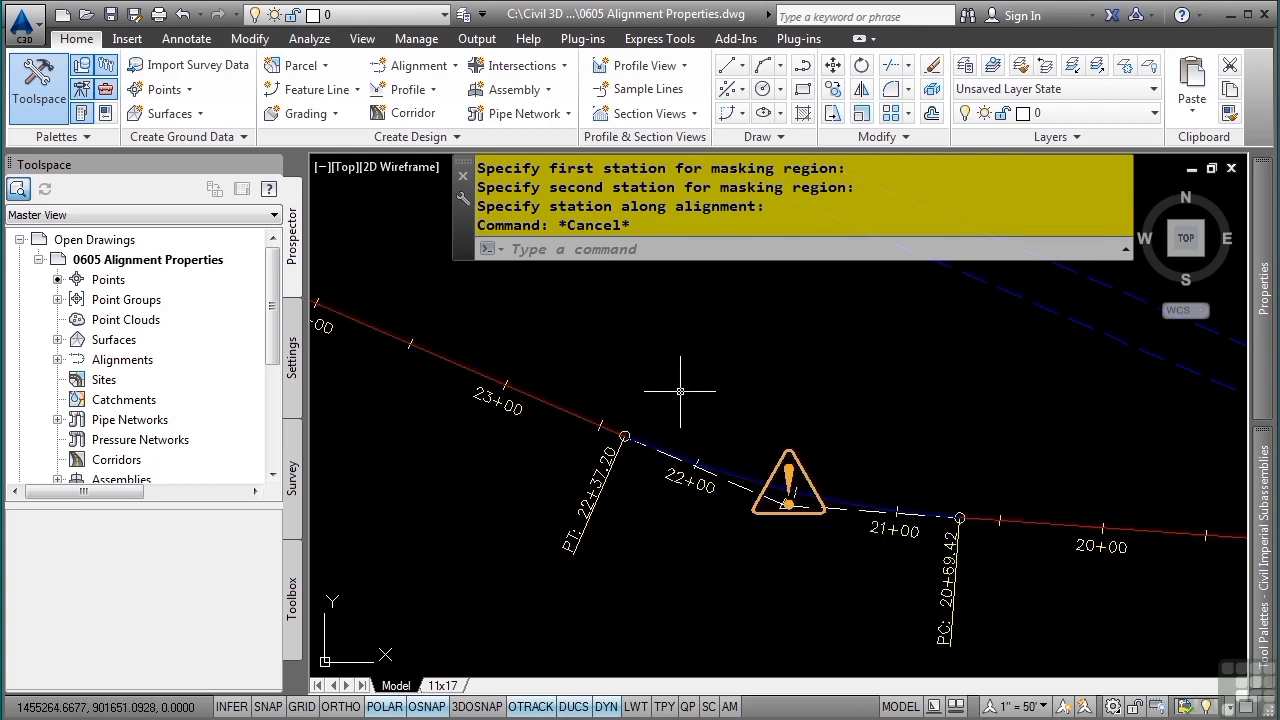
{"action": "mouse_move", "coordinate": [795, 450]}
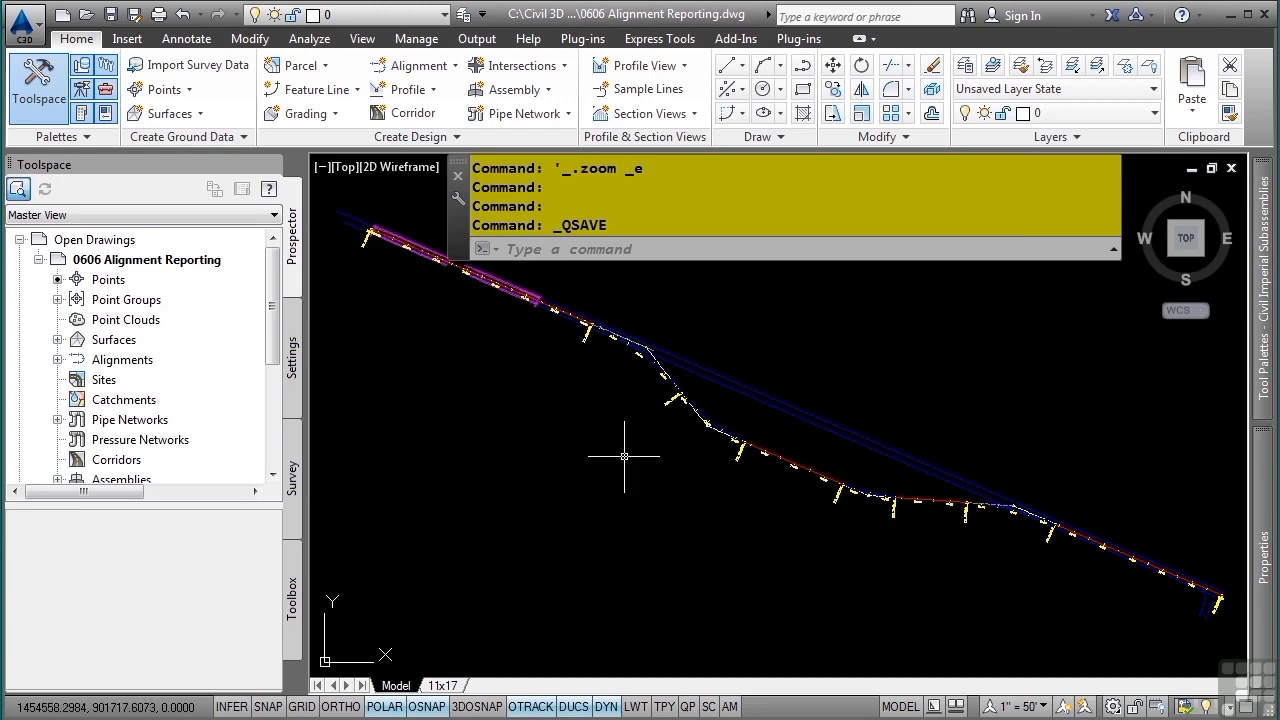
- Open the geometry layout tools for the Bypass 1 alignment and display its table of alignment entities
{"action": "left_click", "coordinate": [813, 472]}
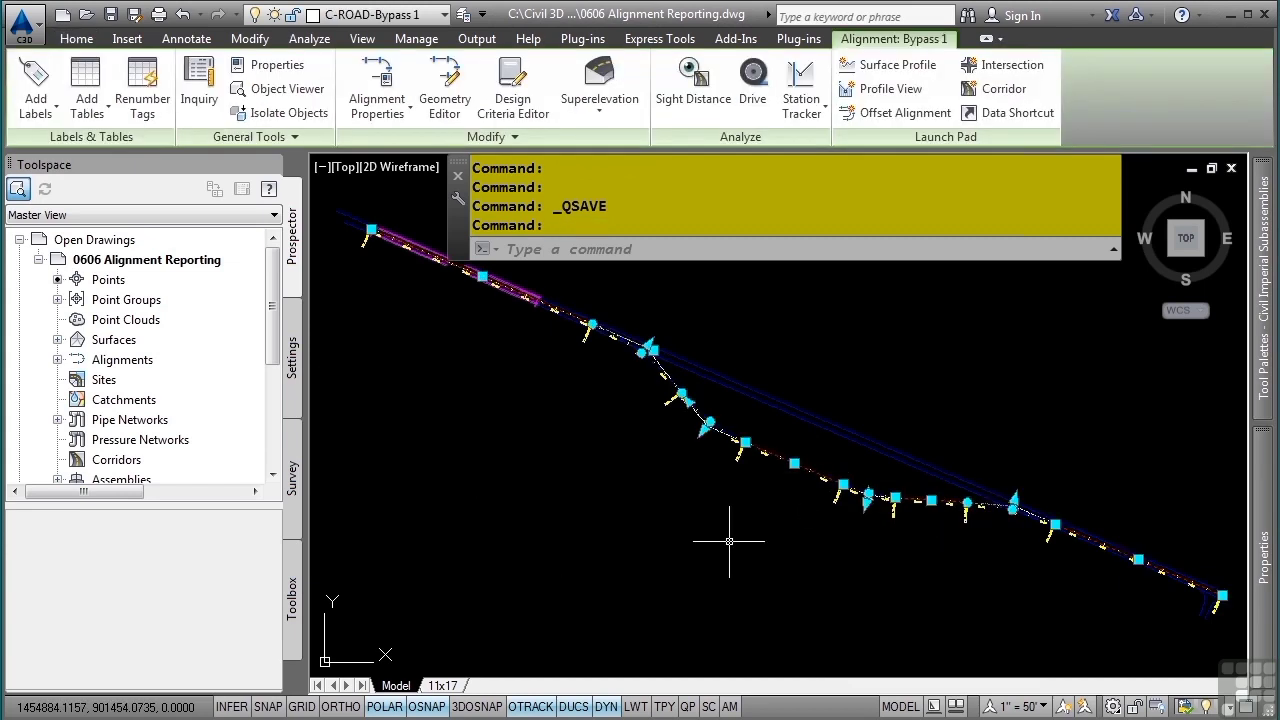
{"action": "left_click", "coordinate": [444, 92]}
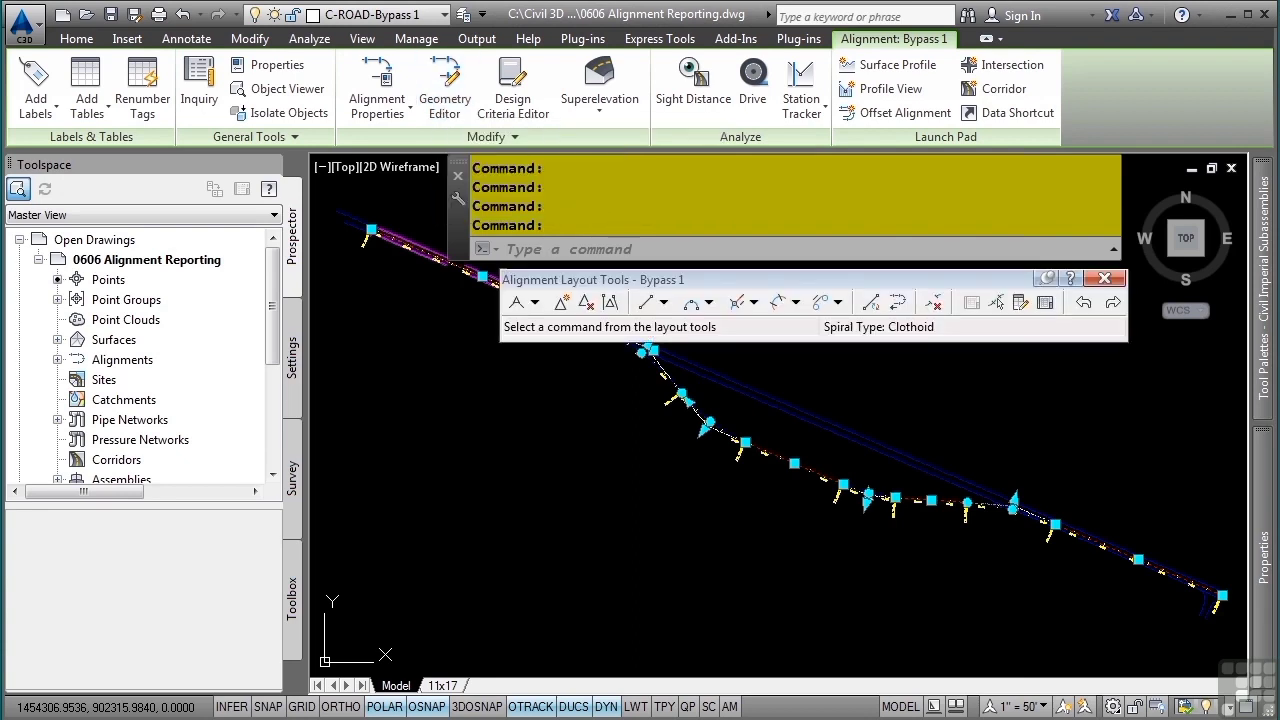
{"action": "left_click", "coordinate": [1045, 302]}
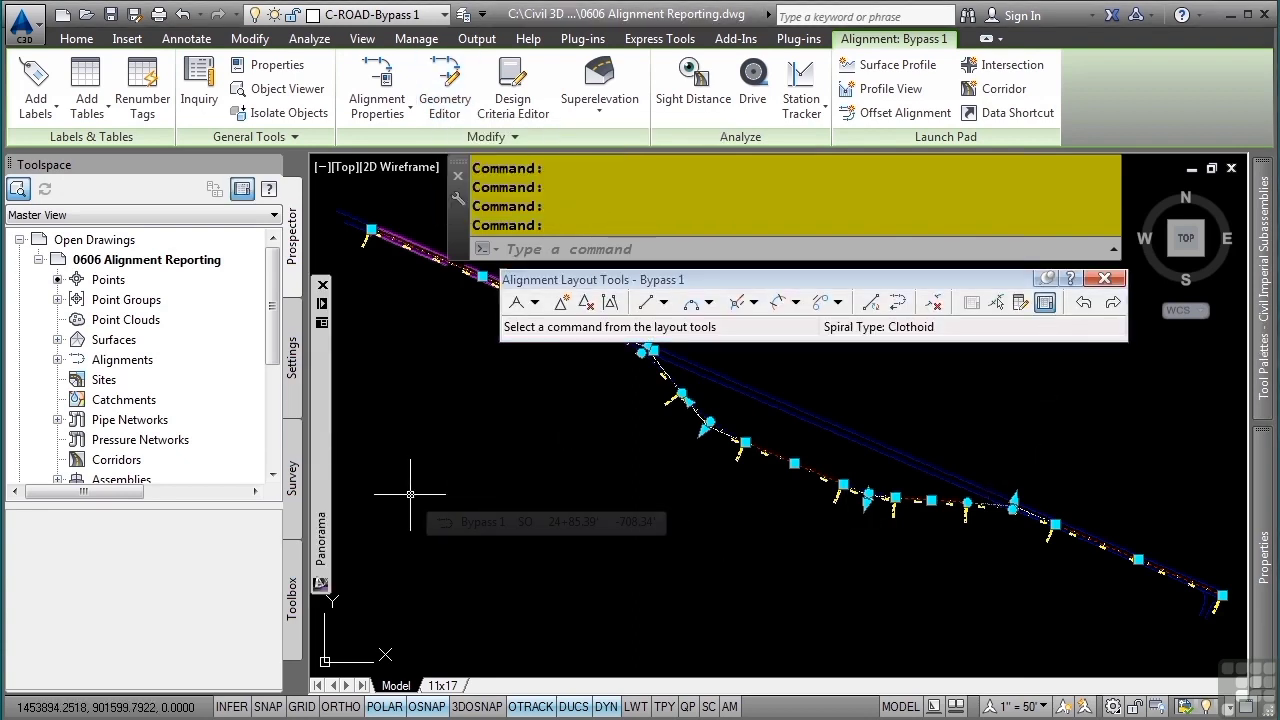
{"action": "mouse_move", "coordinate": [324, 497]}
{"action": "mouse_move", "coordinate": [410, 580]}
{"action": "left_mouse_down"}
{"action": "mouse_move", "coordinate": [654, 607]}
{"action": "mouse_move", "coordinate": [693, 598]}
{"action": "mouse_move", "coordinate": [400, 580]}
{"action": "left_mouse_up"}
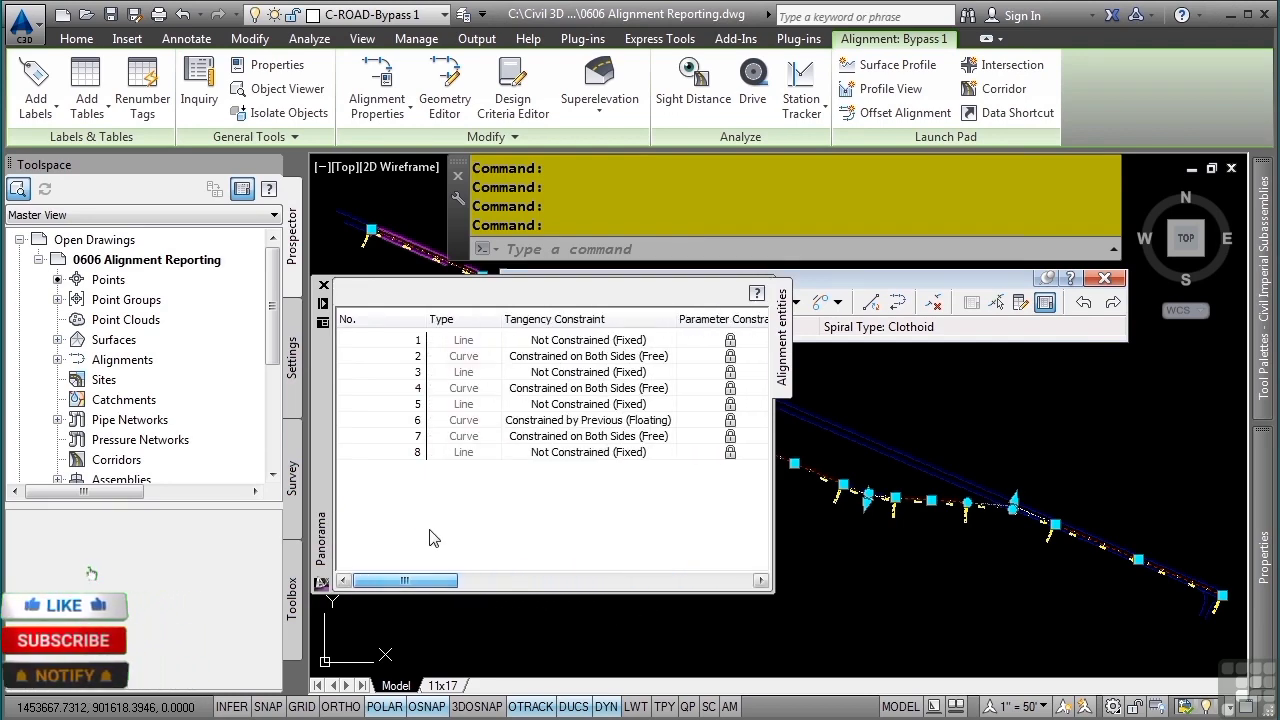
- Select all eight entities in the alignment table and check the options for copying them
{"action": "left_click_drag", "start_coordinate": [390, 340], "coordinate": [390, 440]}
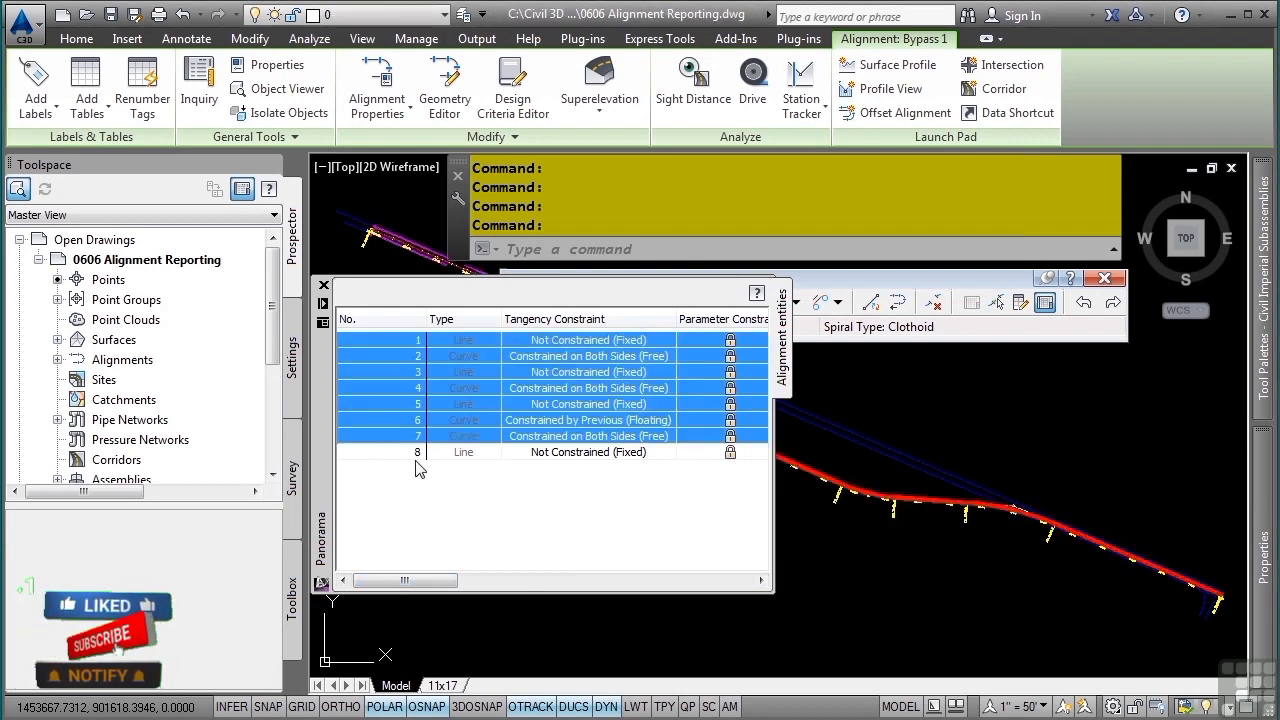
{"action": "left_click", "coordinate": [400, 452], "text": "shift"}
{"action": "right_click", "coordinate": [460, 427]}
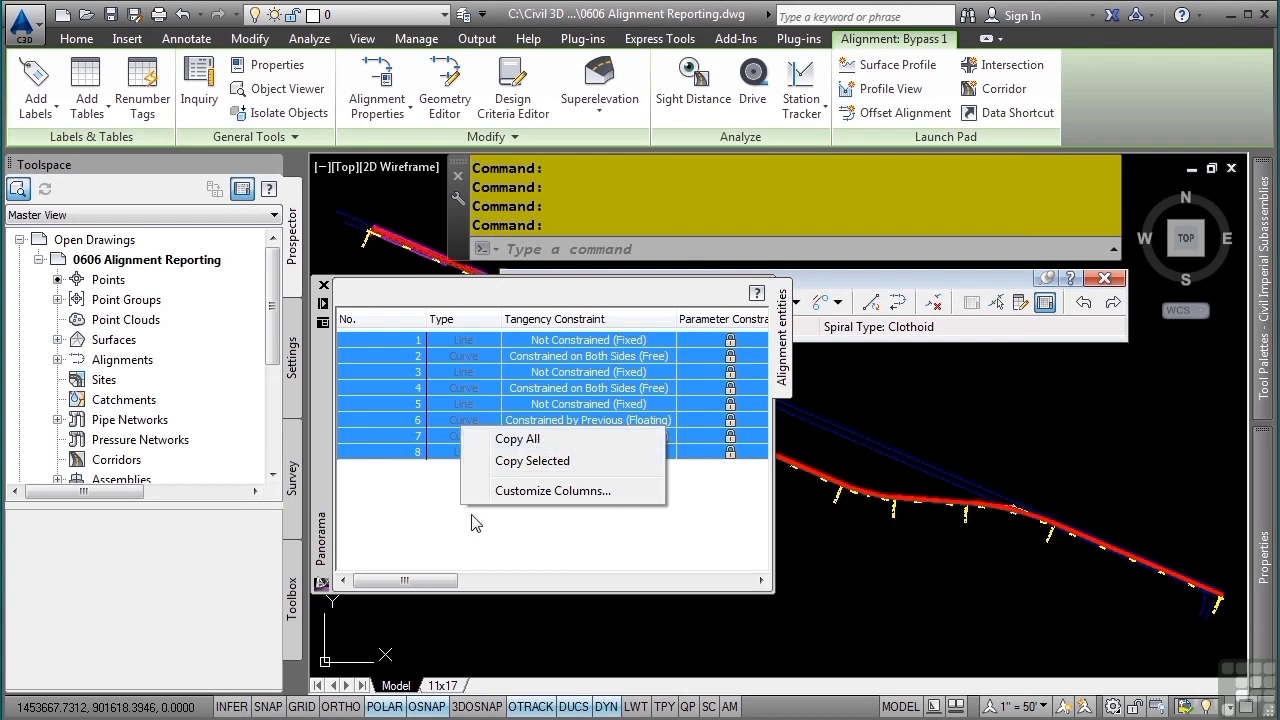
{"action": "left_click", "coordinate": [437, 478]}
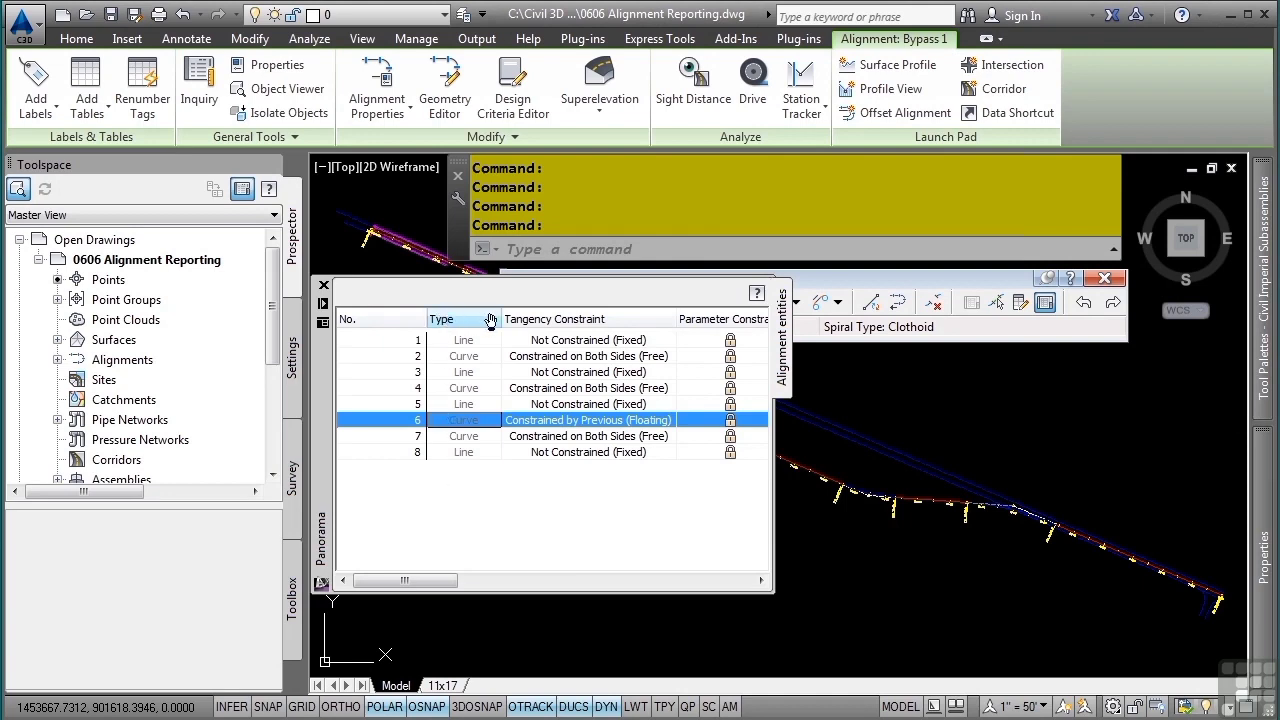
- Examine the further columns of the entities table and the list of columns it can show, and close the table
{"action": "left_click_drag", "start_coordinate": [405, 581], "coordinate": [599, 598]}
{"action": "right_click", "coordinate": [605, 320]}
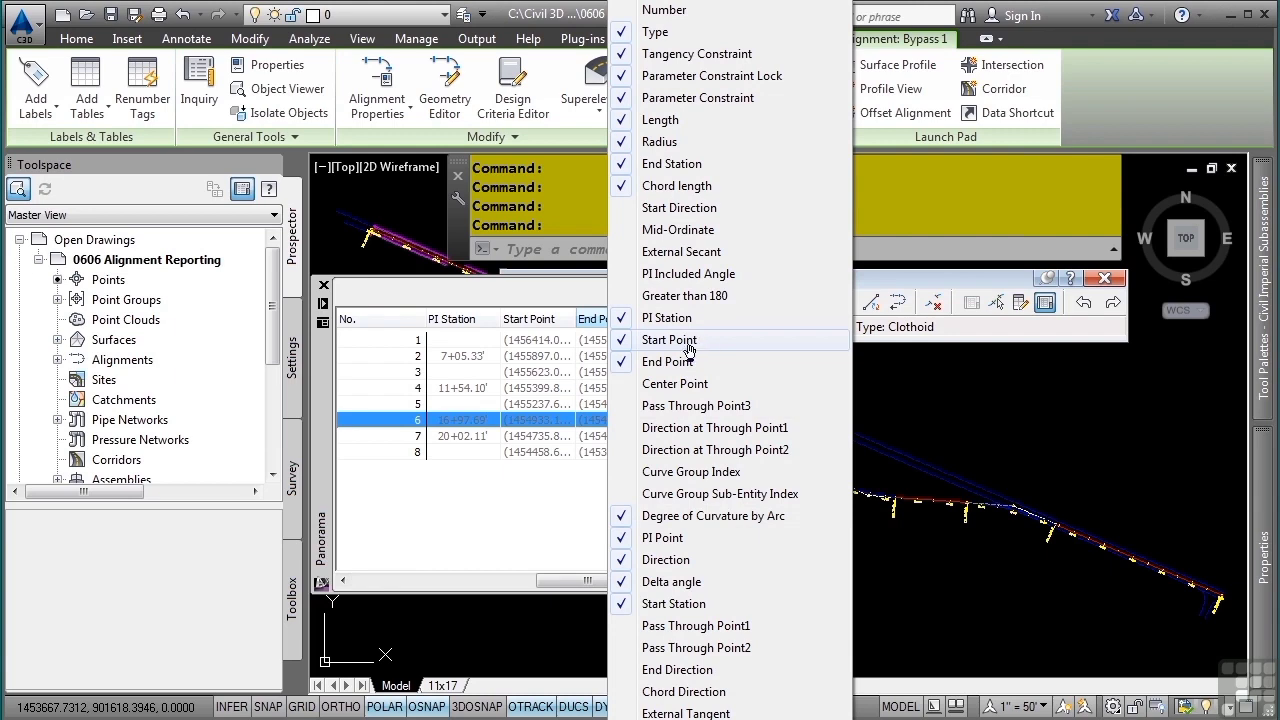
{"action": "left_click", "coordinate": [323, 287]}
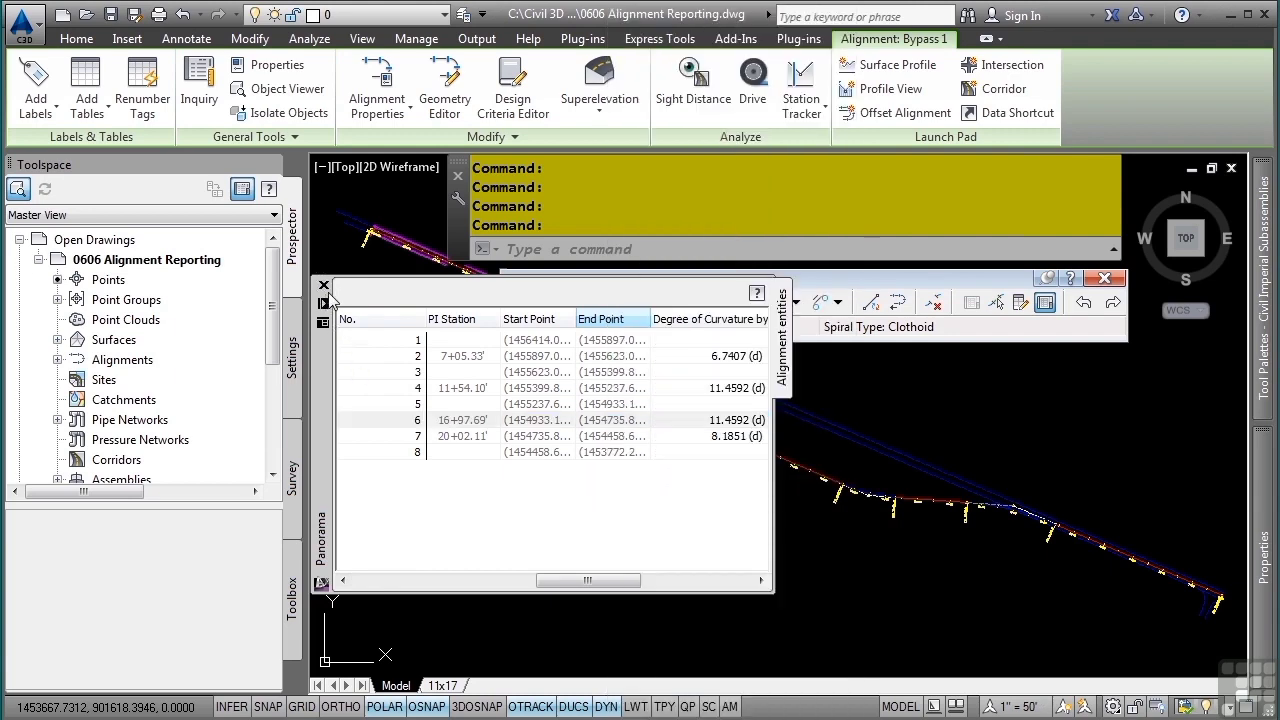
{"action": "left_click", "coordinate": [323, 287]}
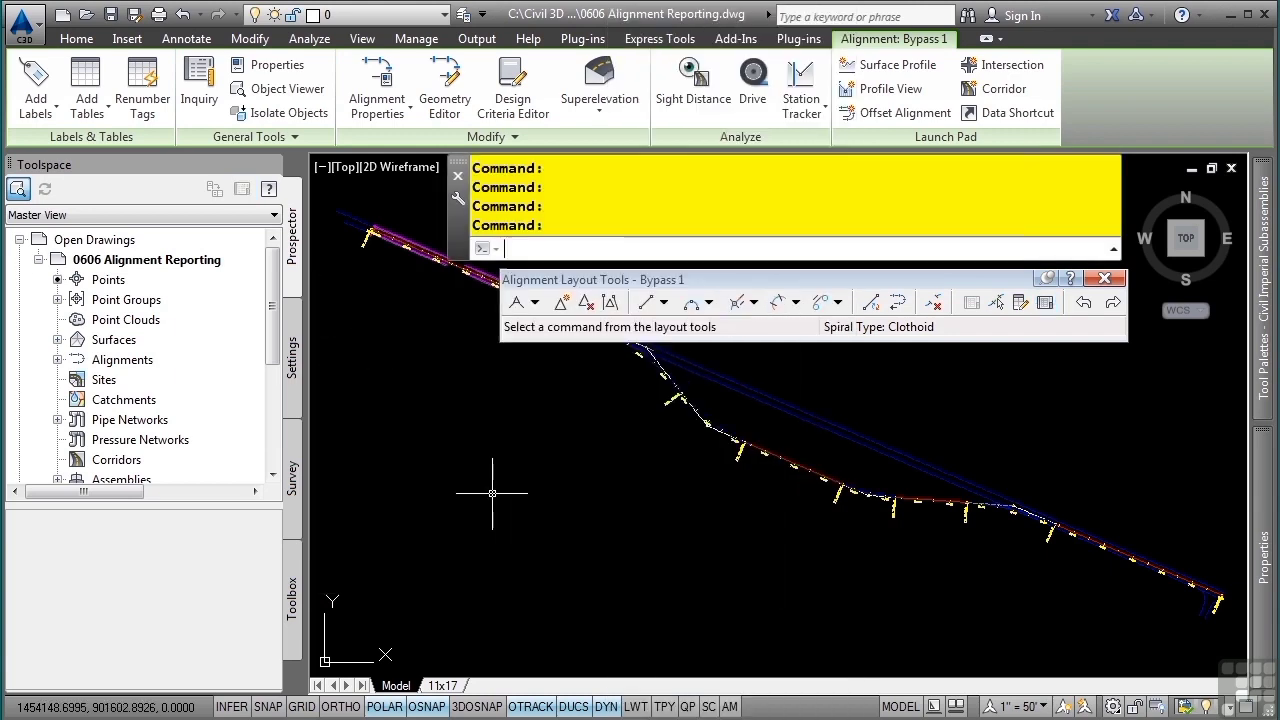
{"action": "key", "text": "Escape"}
{"action": "key", "text": "Escape"}
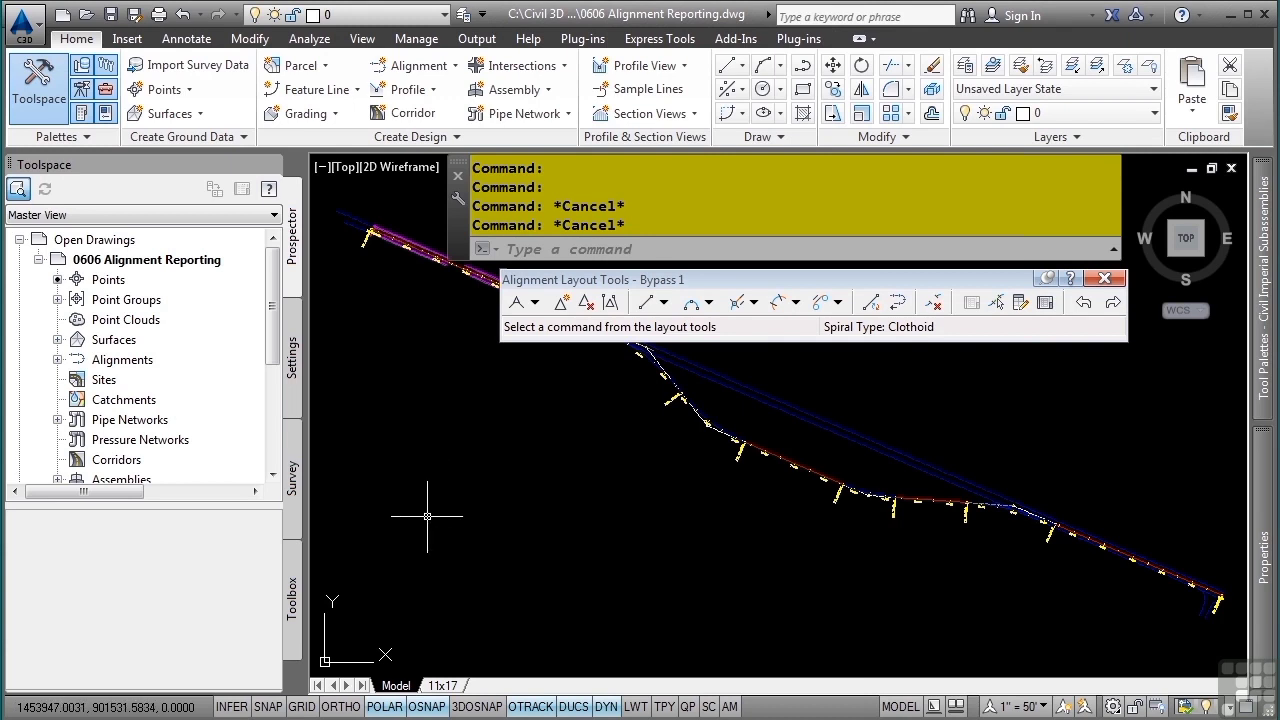
- Run the Alignment_Curve report from the alignment reports, exporting only the Bypass 1 alignment picked in the drawing
{"action": "left_click", "coordinate": [291, 618]}
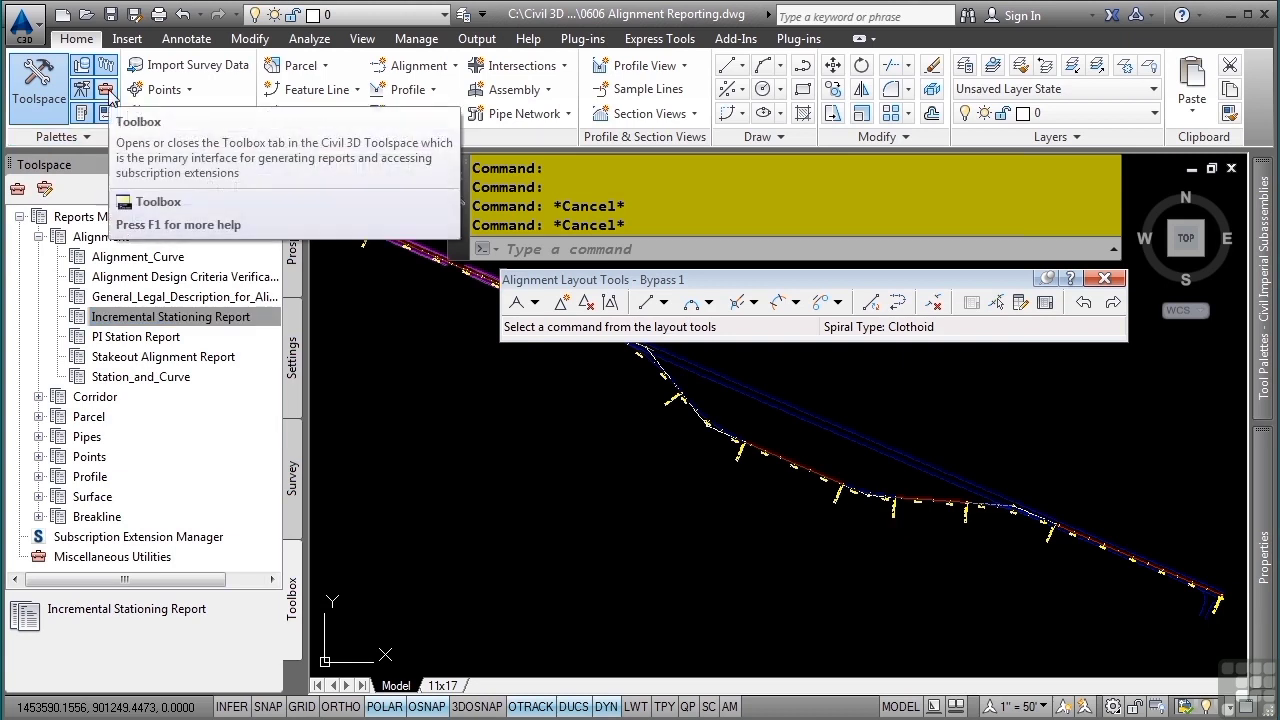
{"action": "left_click", "coordinate": [38, 237]}
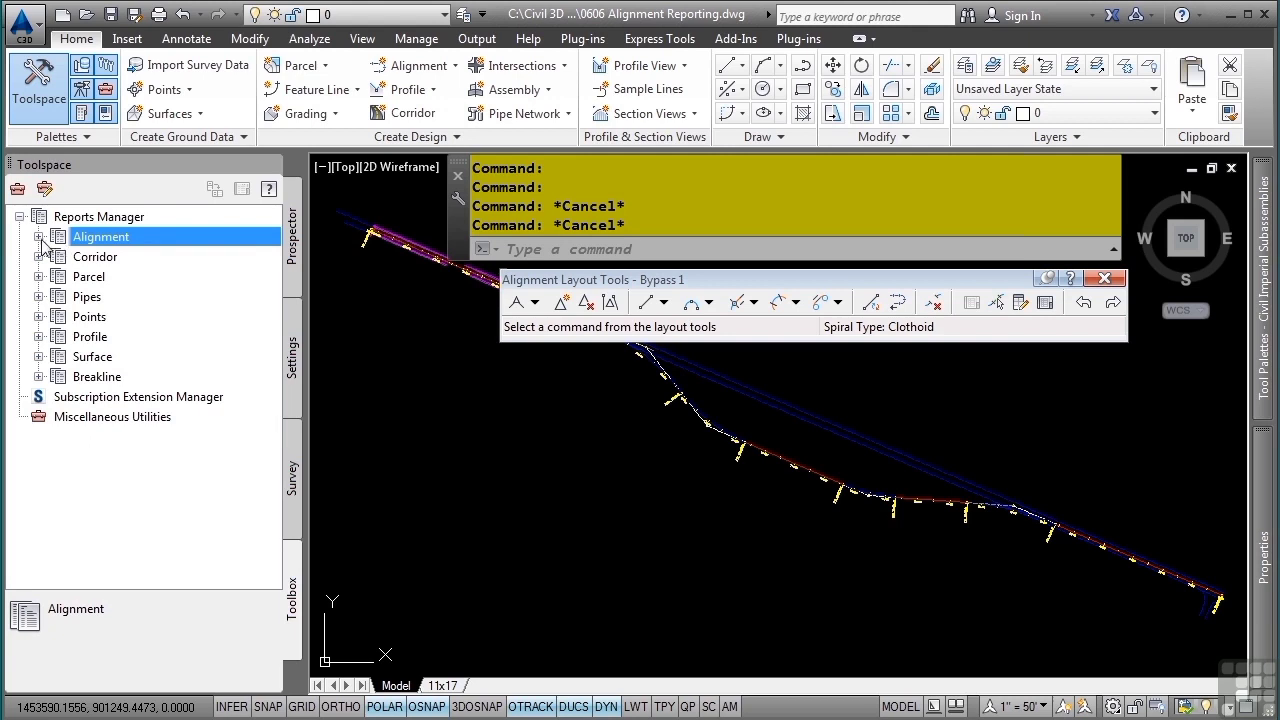
{"action": "left_click", "coordinate": [38, 237]}
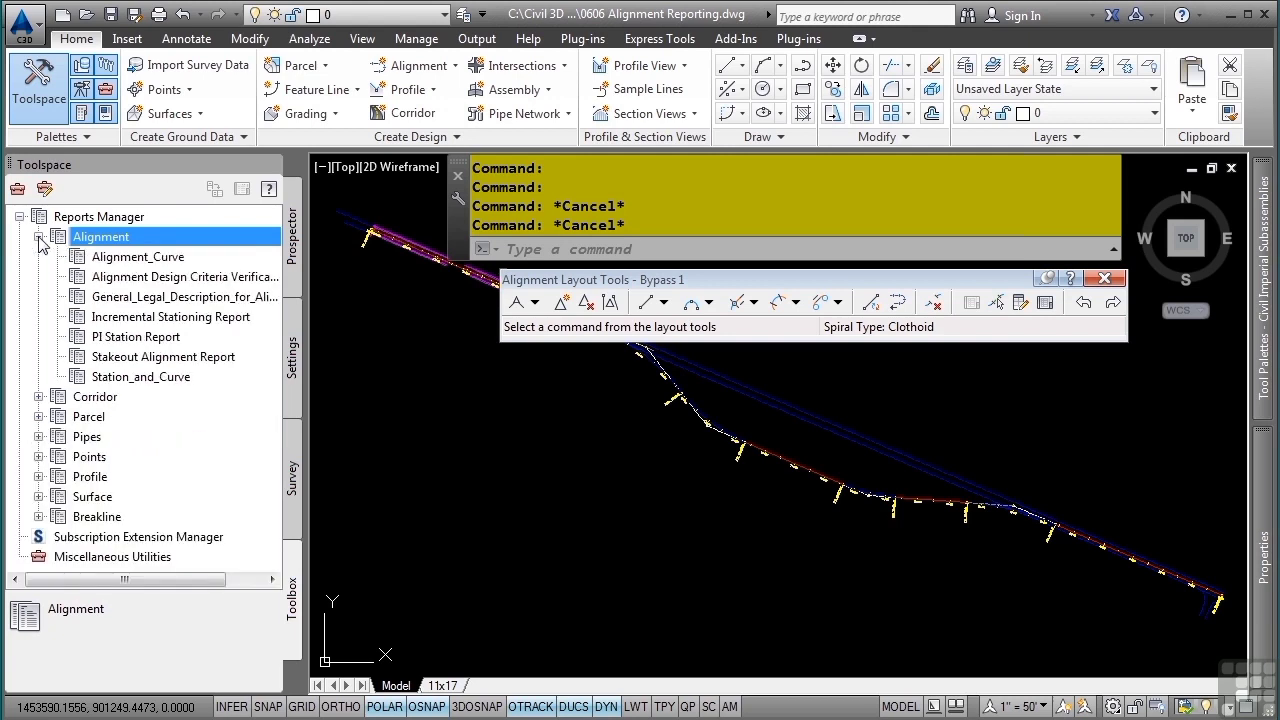
{"action": "double_click", "coordinate": [140, 258]}
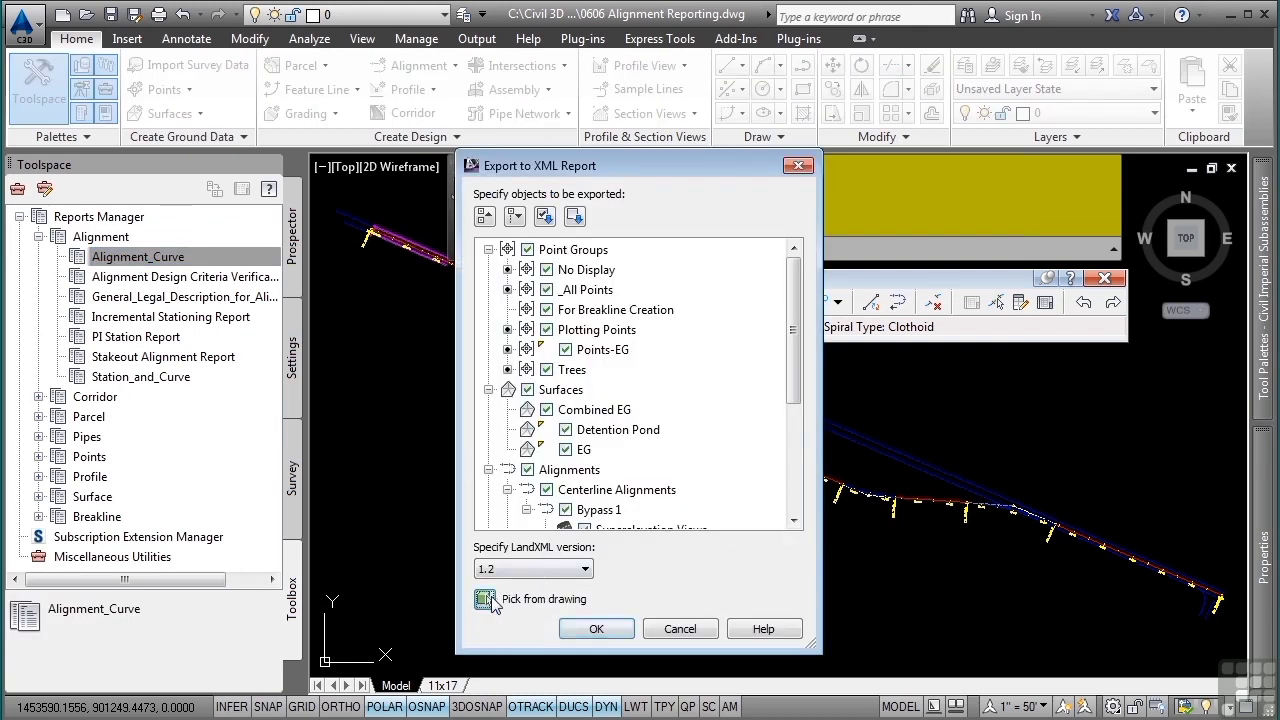
{"action": "left_click", "coordinate": [786, 457]}
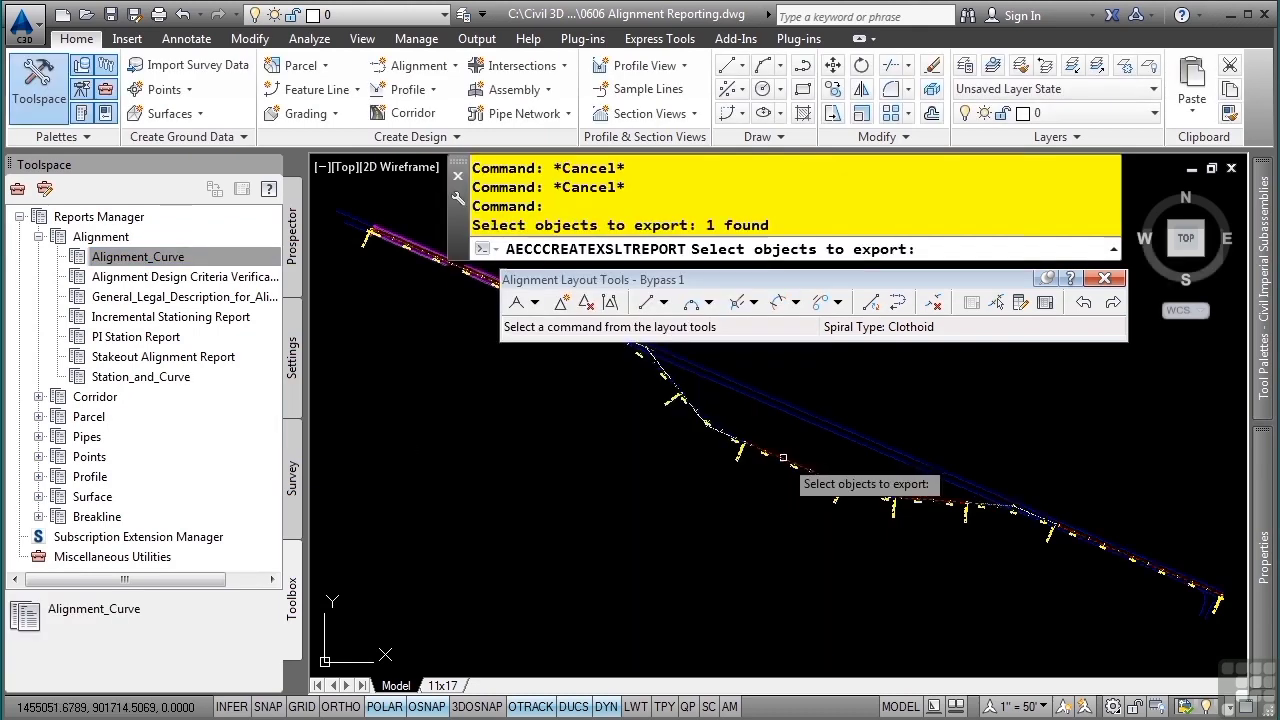
{"action": "key", "text": "Return"}
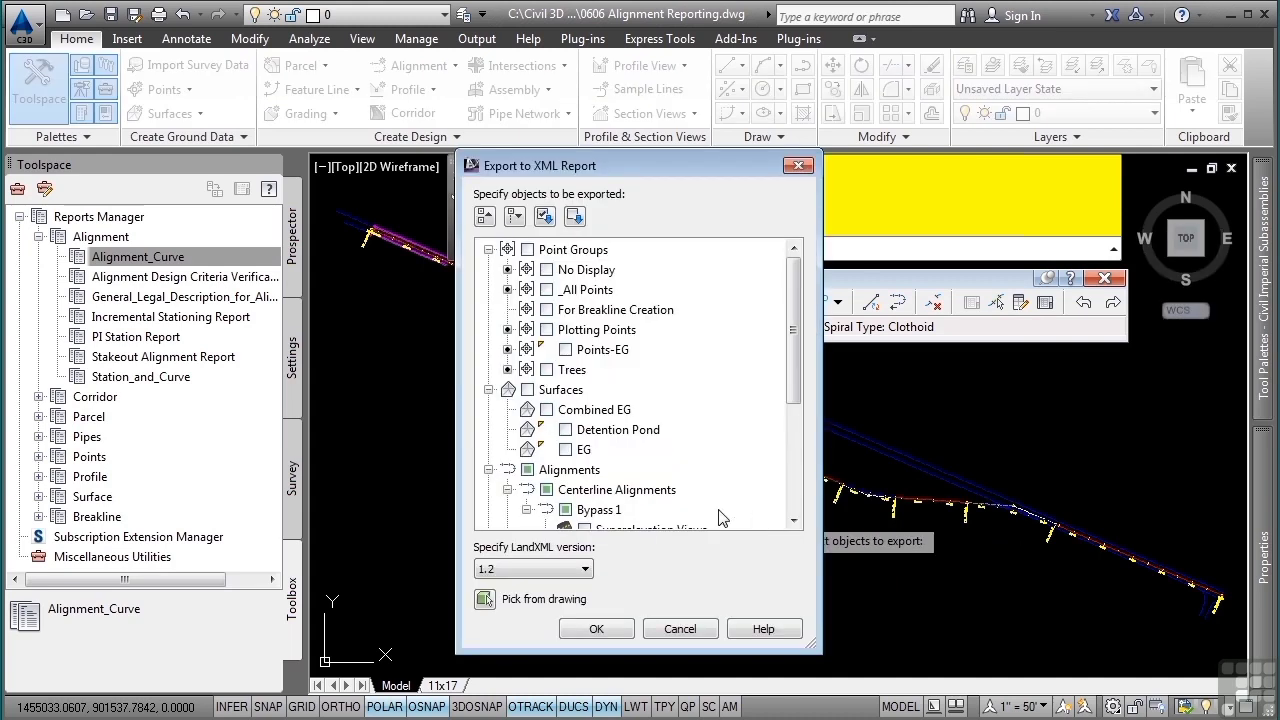
{"action": "left_click", "coordinate": [600, 629]}
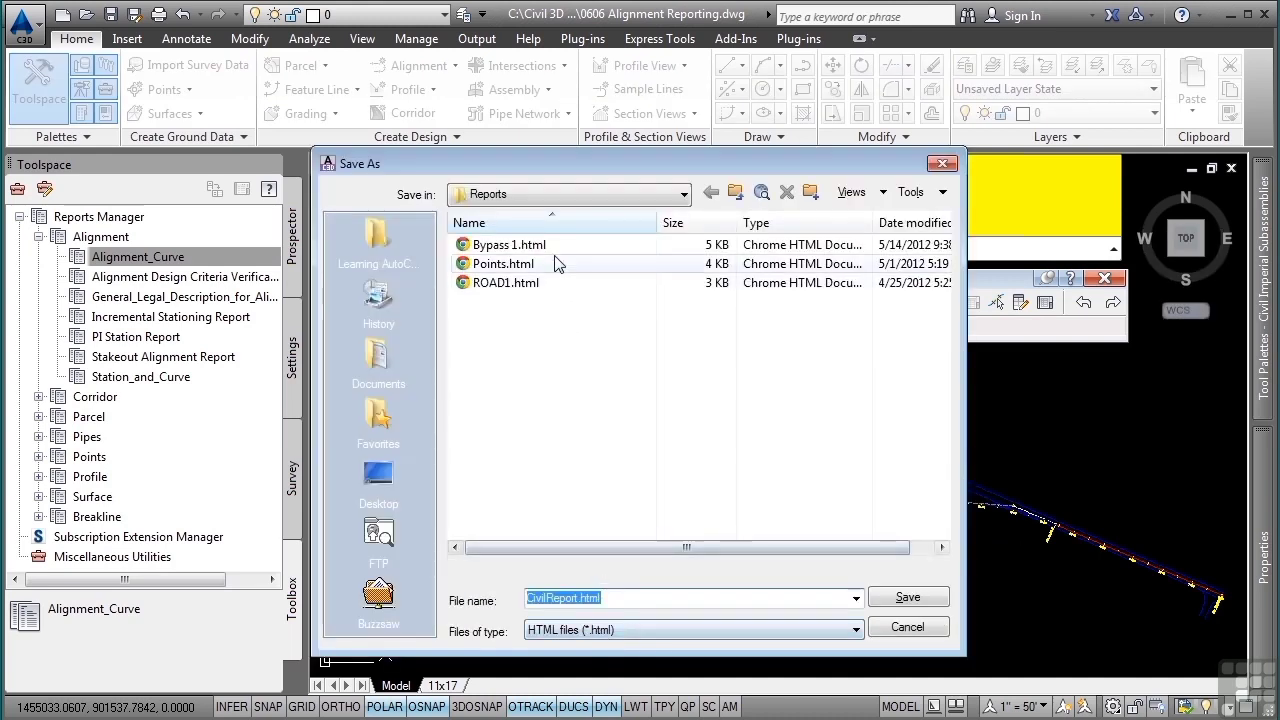
- Save the curve report as Bypass 1.html in the Reports folder, replacing the existing file, and read through its tangent and curve data
{"action": "type", "text": "by"}
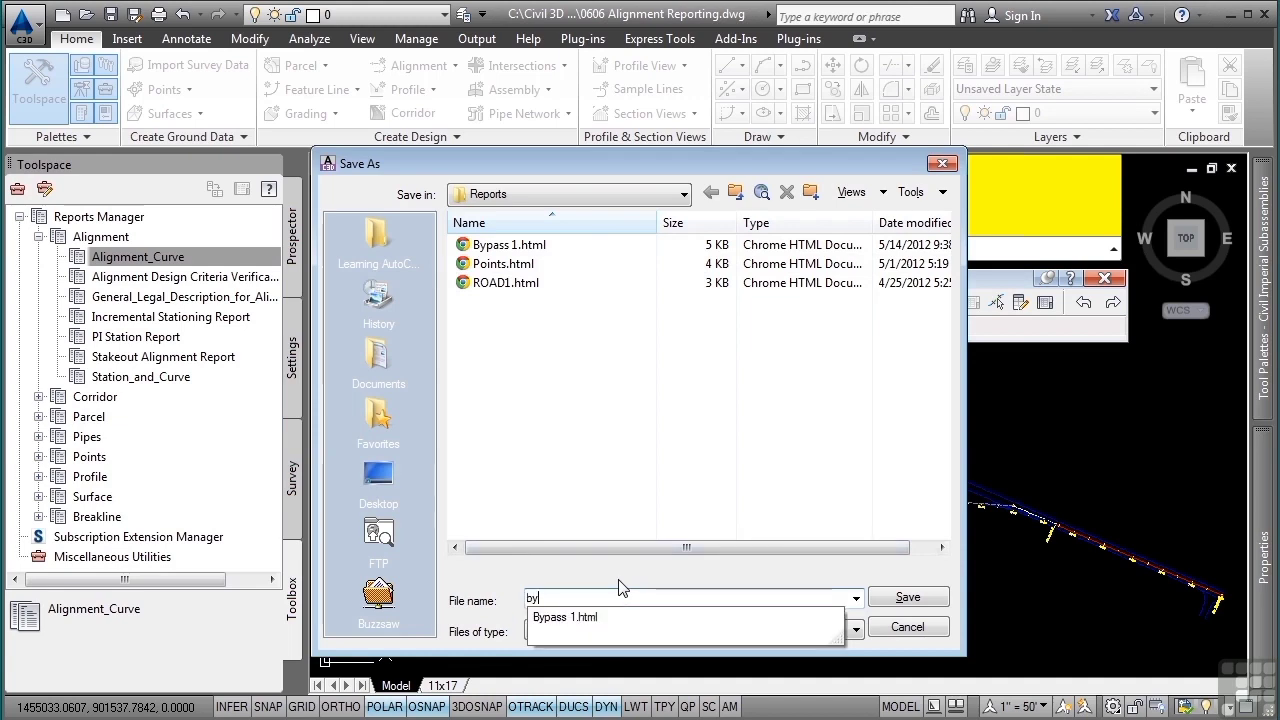
{"action": "key", "text": "Down"}
{"action": "key", "text": "Return"}
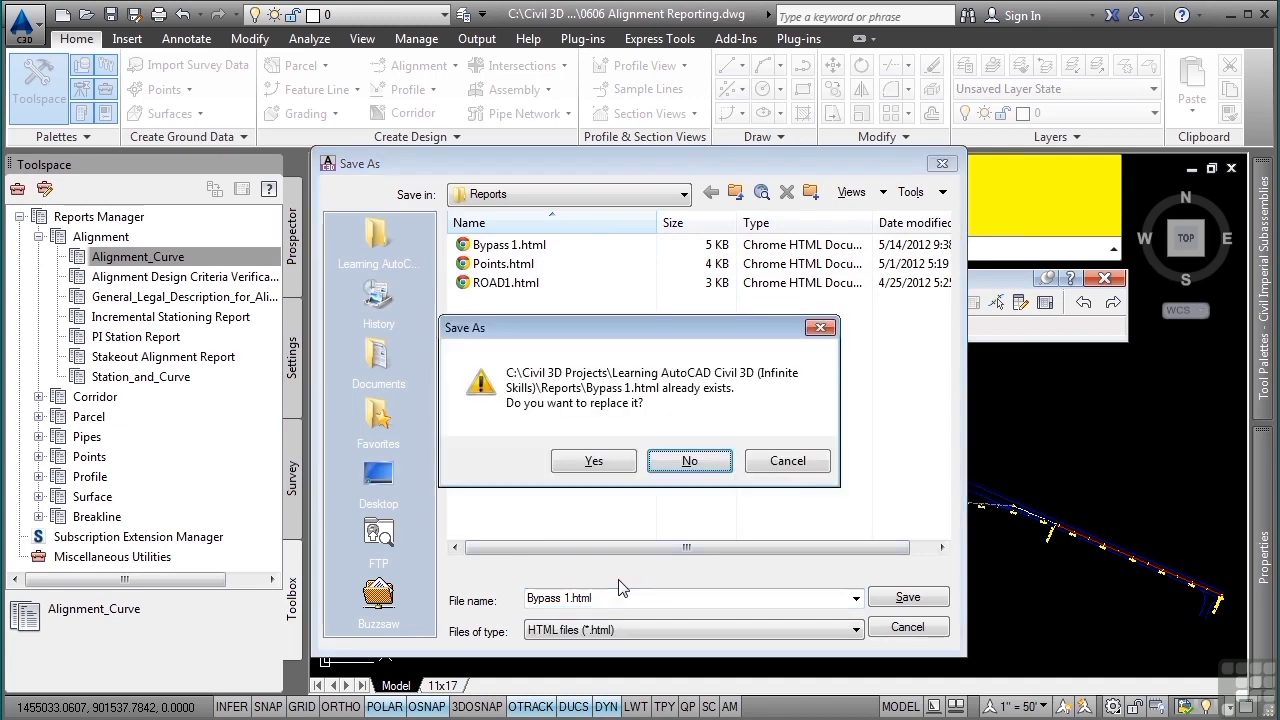
{"action": "key", "text": "y"}
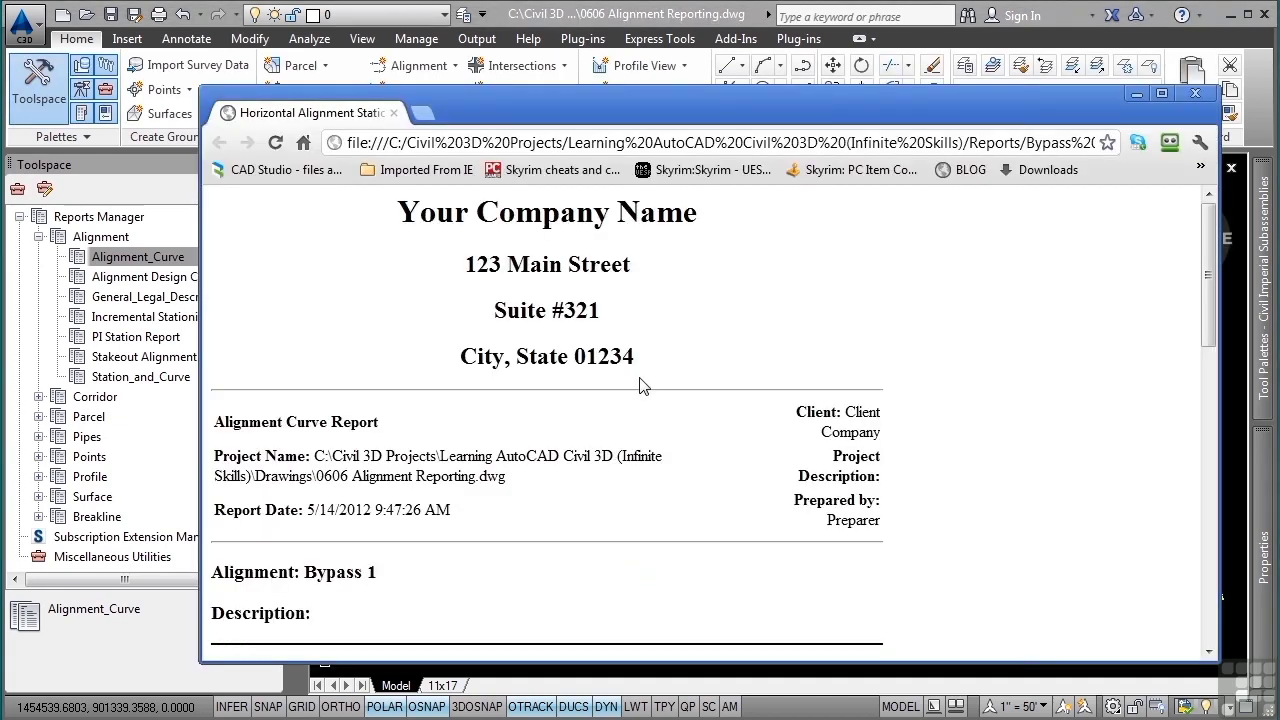
{"action": "scroll", "coordinate": [646, 450], "scroll_direction": "down", "scroll_amount": 4}
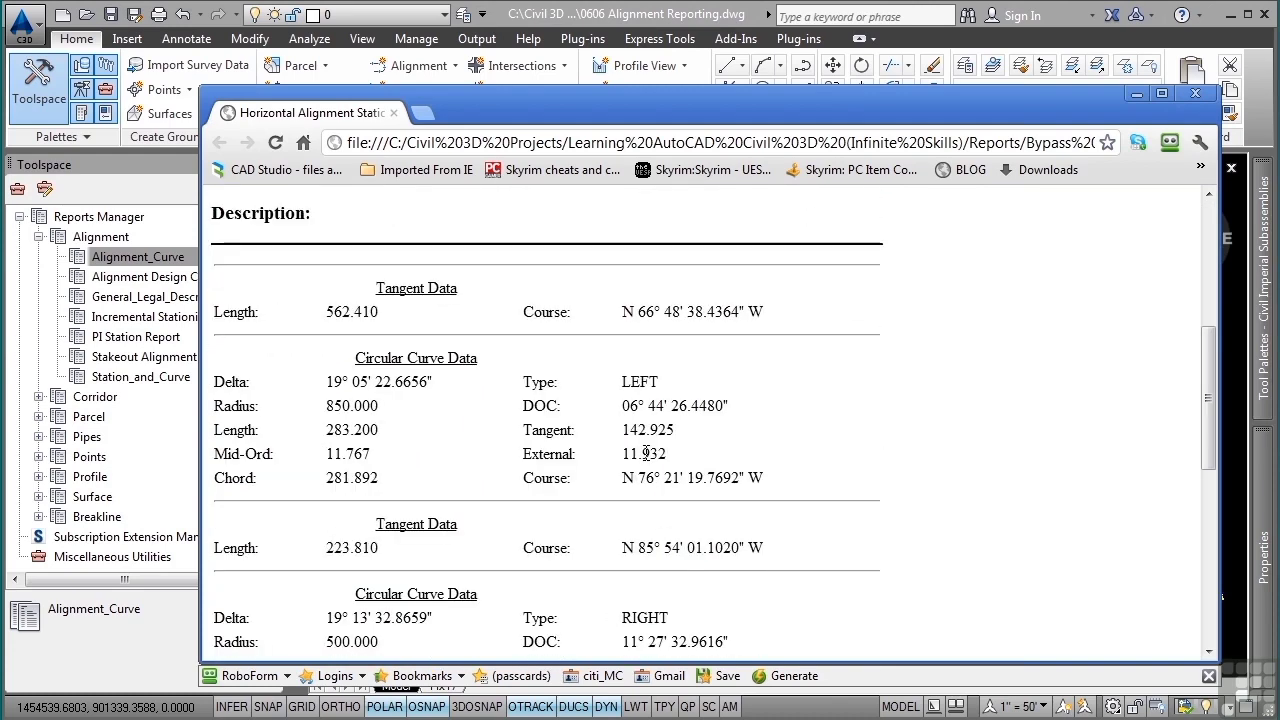
{"action": "scroll", "coordinate": [634, 398], "scroll_direction": "down", "scroll_amount": 2}
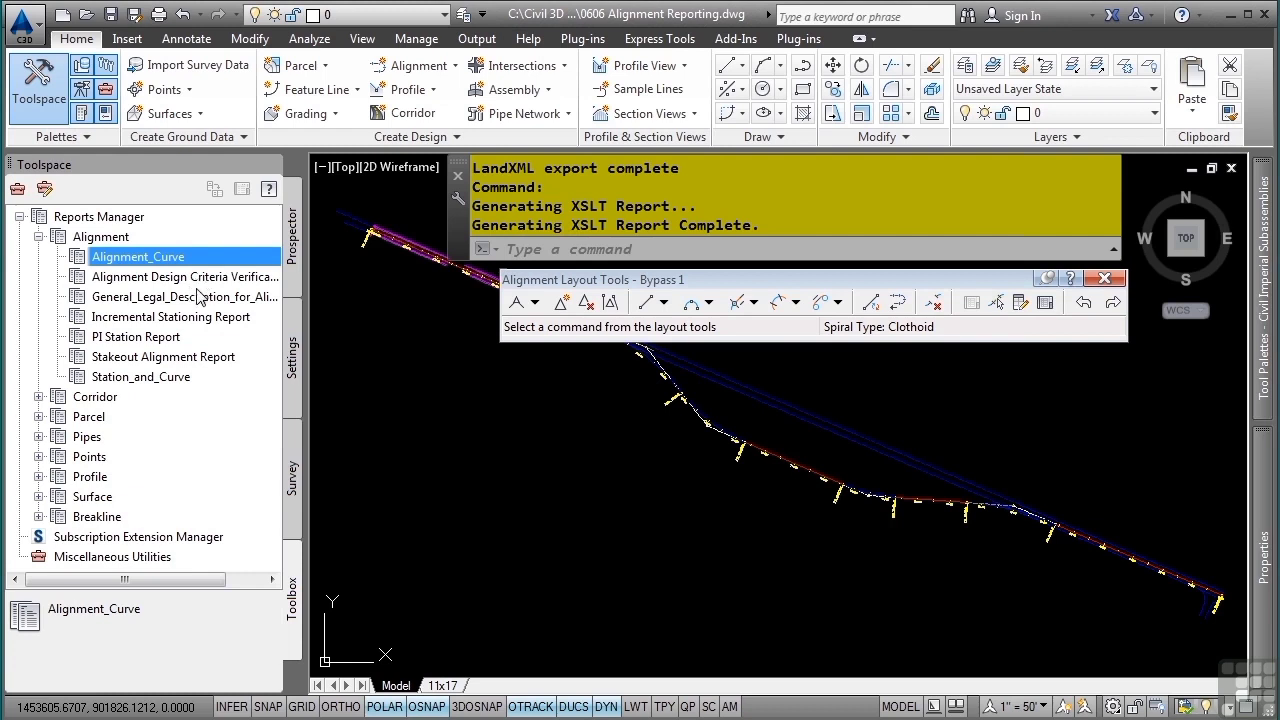
- Create a PI Station Report for the Bypass 1 alignment with the default report settings
{"action": "left_click", "coordinate": [195, 297]}
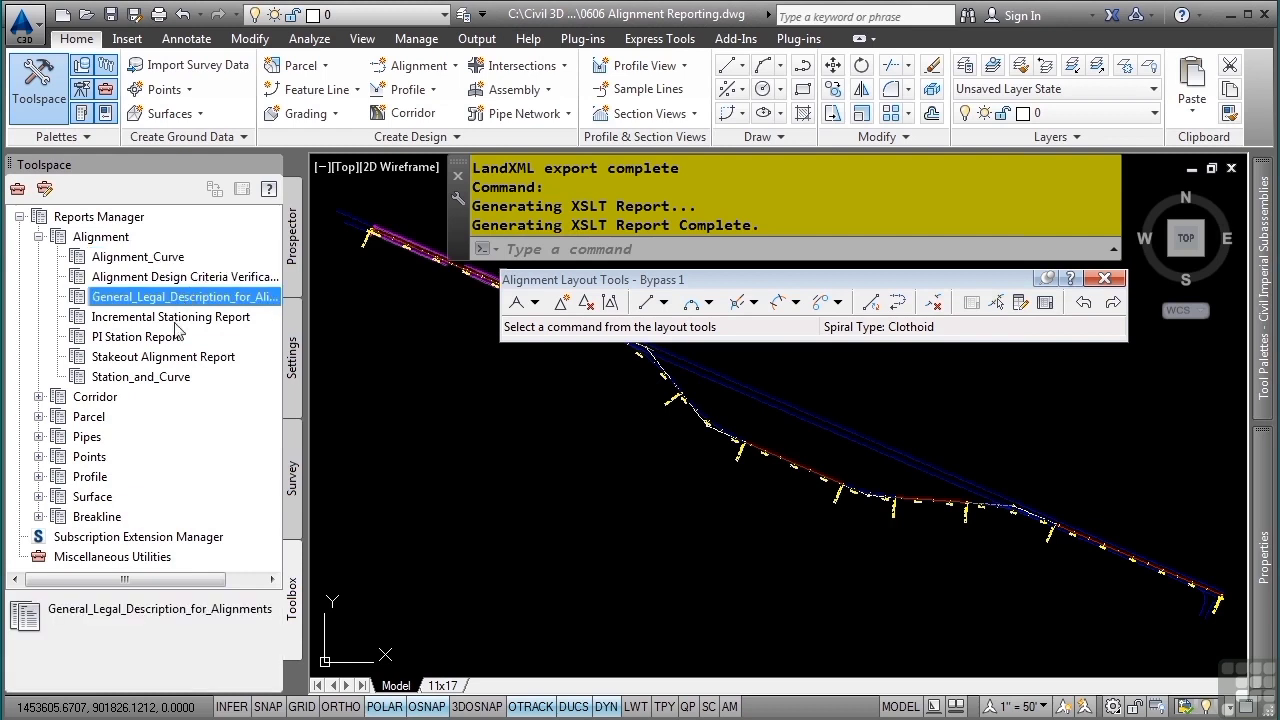
{"action": "left_click", "coordinate": [176, 318]}
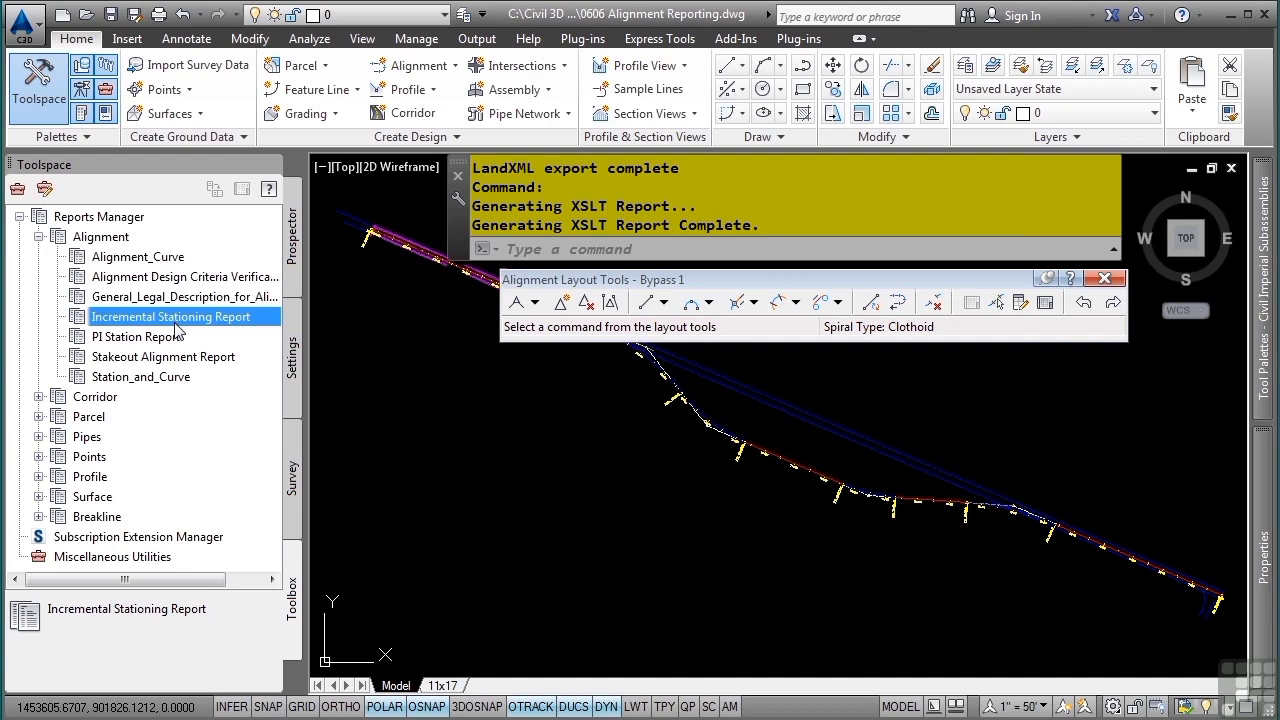
{"action": "double_click", "coordinate": [176, 336]}
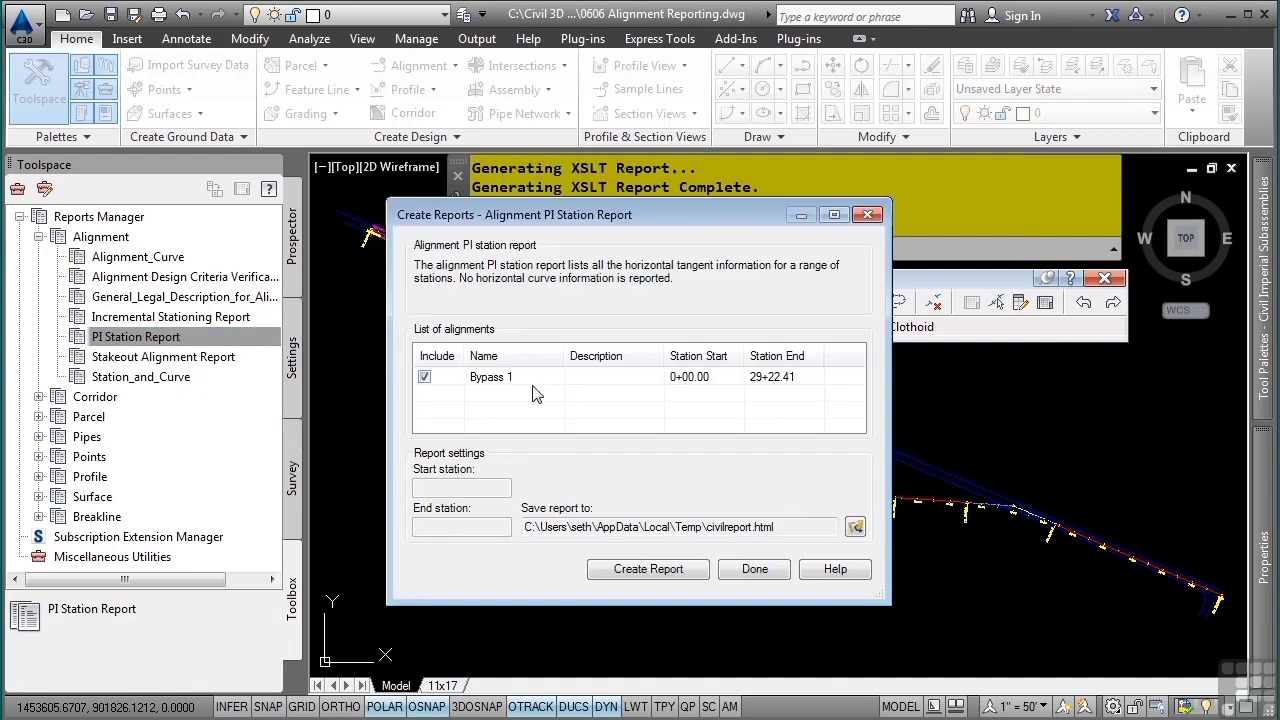
{"action": "left_click", "coordinate": [651, 574]}
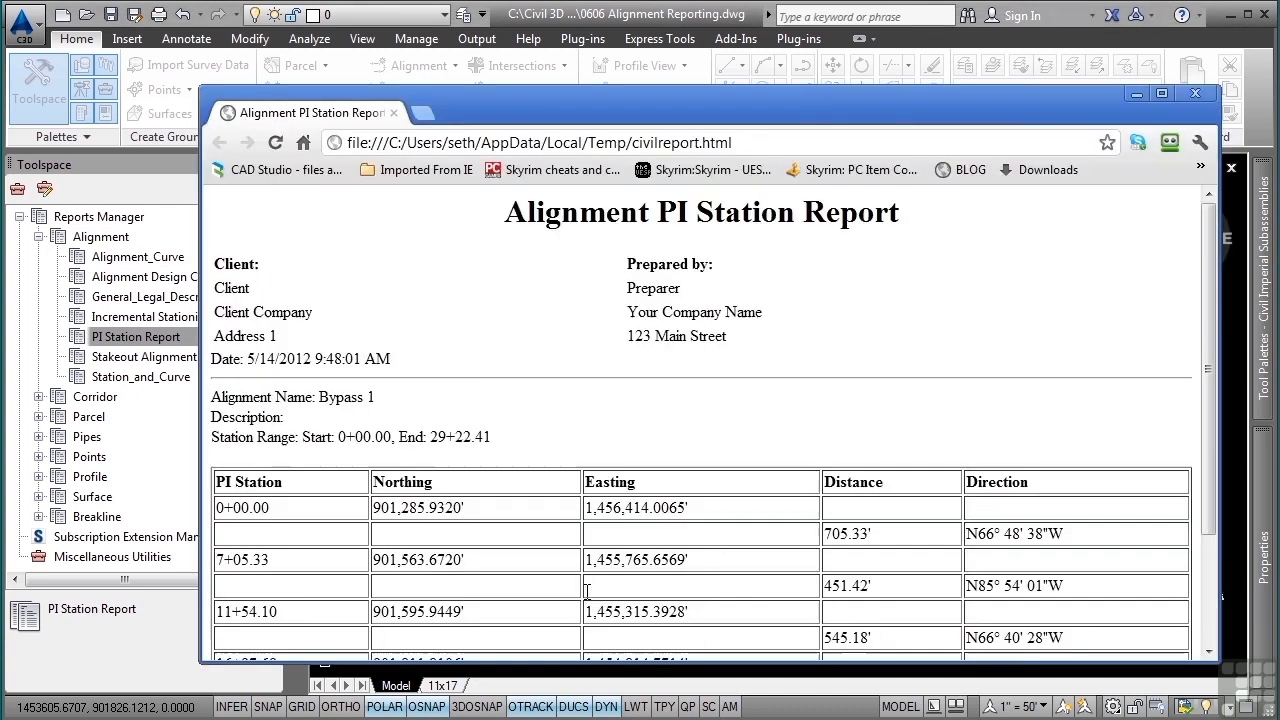
- Read through the PI stations, coordinates, distances and directions in the PI Station Report and close it
{"action": "scroll", "coordinate": [591, 457], "scroll_direction": "down", "scroll_amount": 2}
{"action": "scroll", "coordinate": [664, 465], "scroll_direction": "down", "scroll_amount": 1}
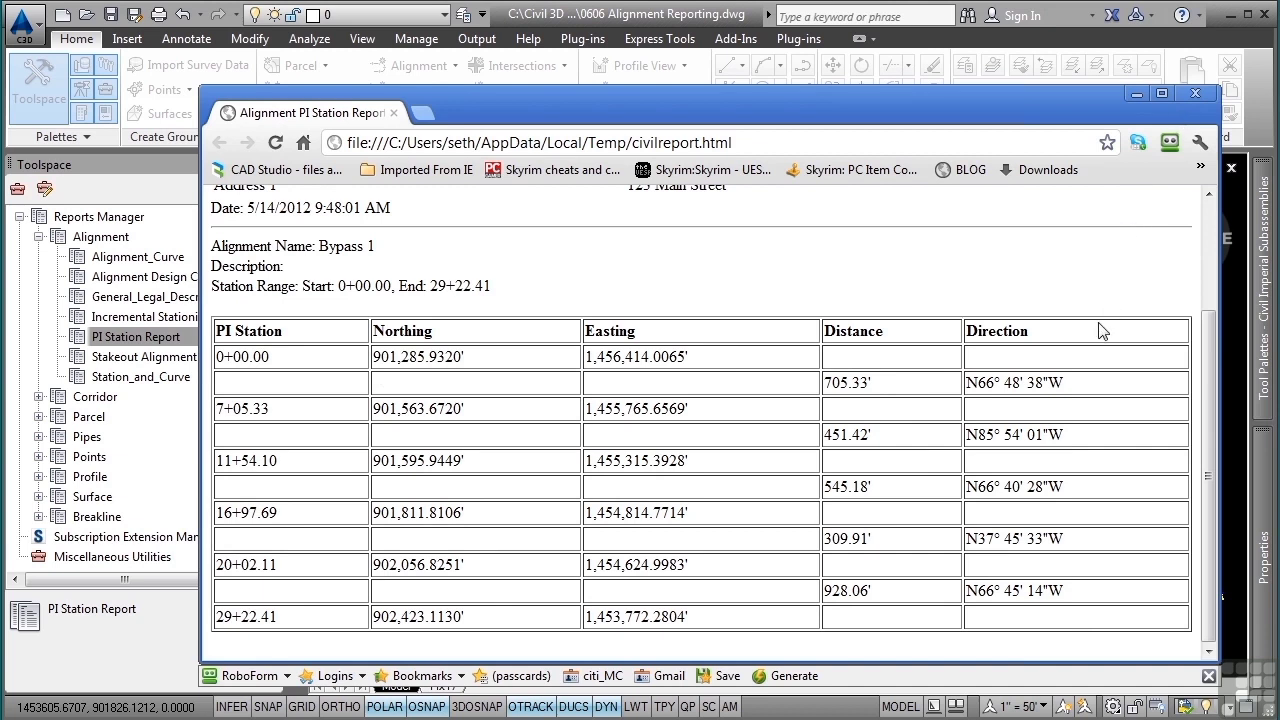
{"action": "left_click", "coordinate": [1195, 93]}
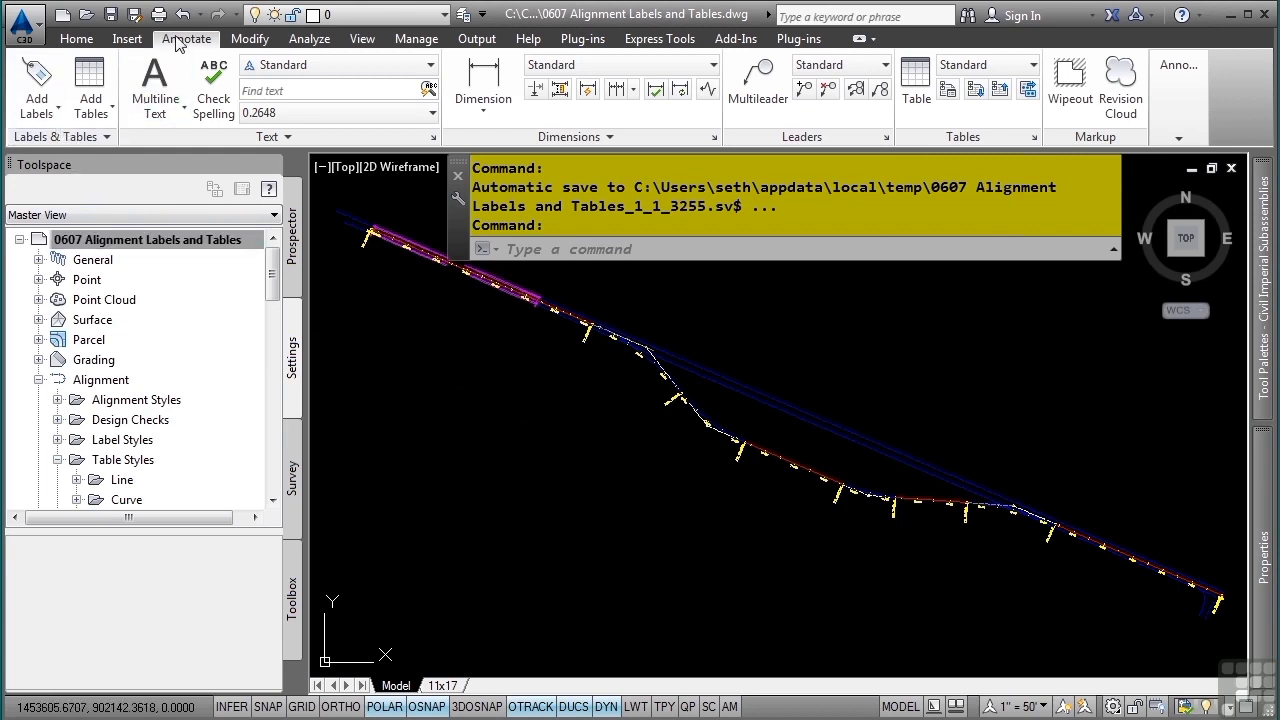
{"action": "left_click", "coordinate": [36, 90]}
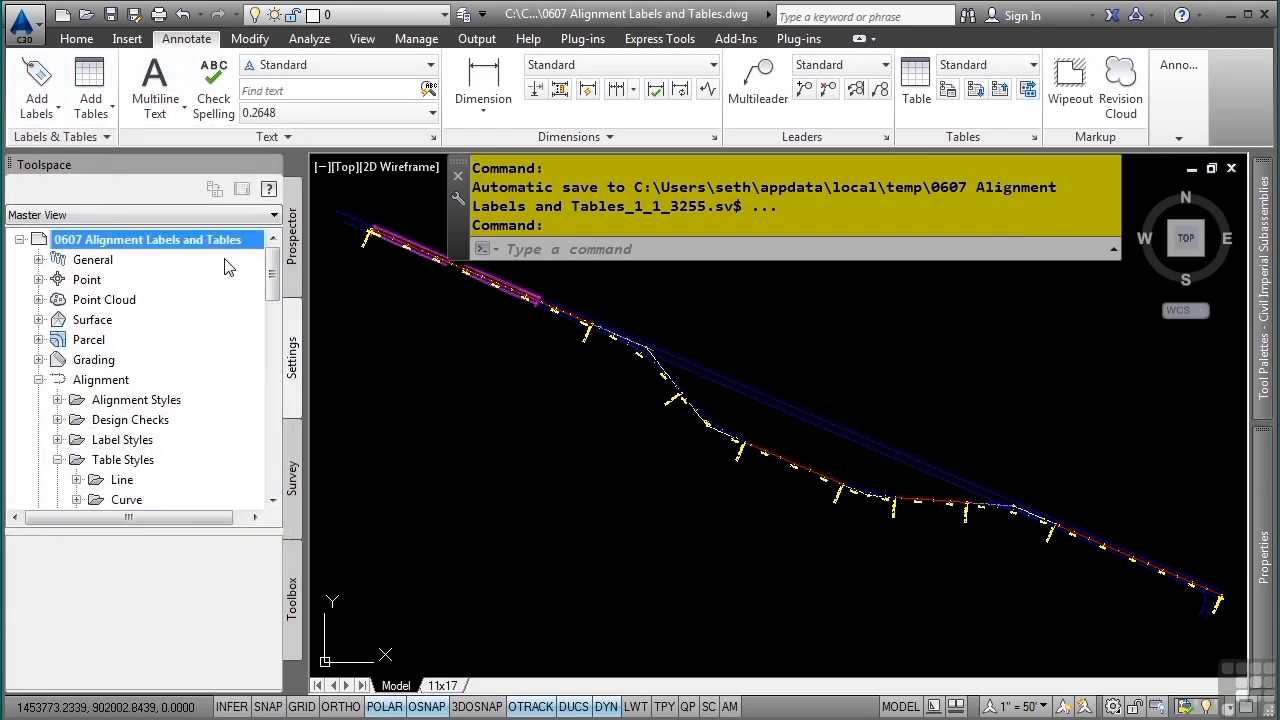
{"action": "left_click", "coordinate": [44, 112]}
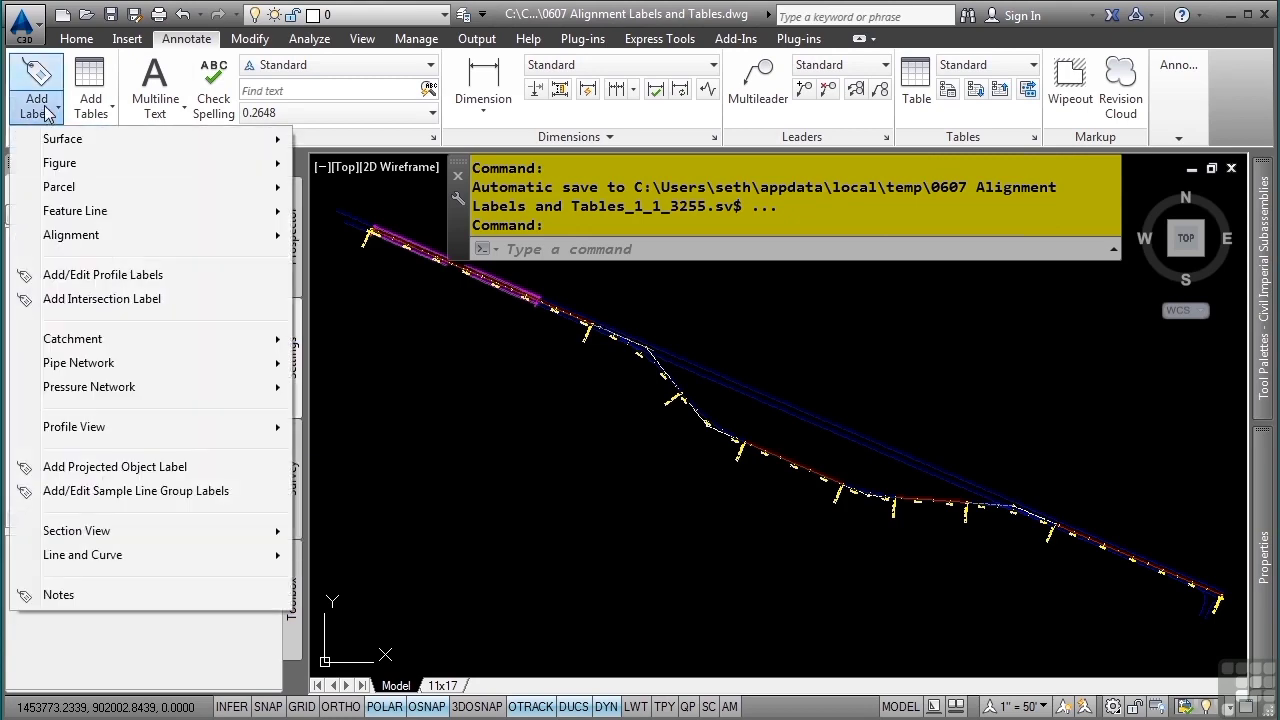
{"action": "left_click", "coordinate": [91, 100]}
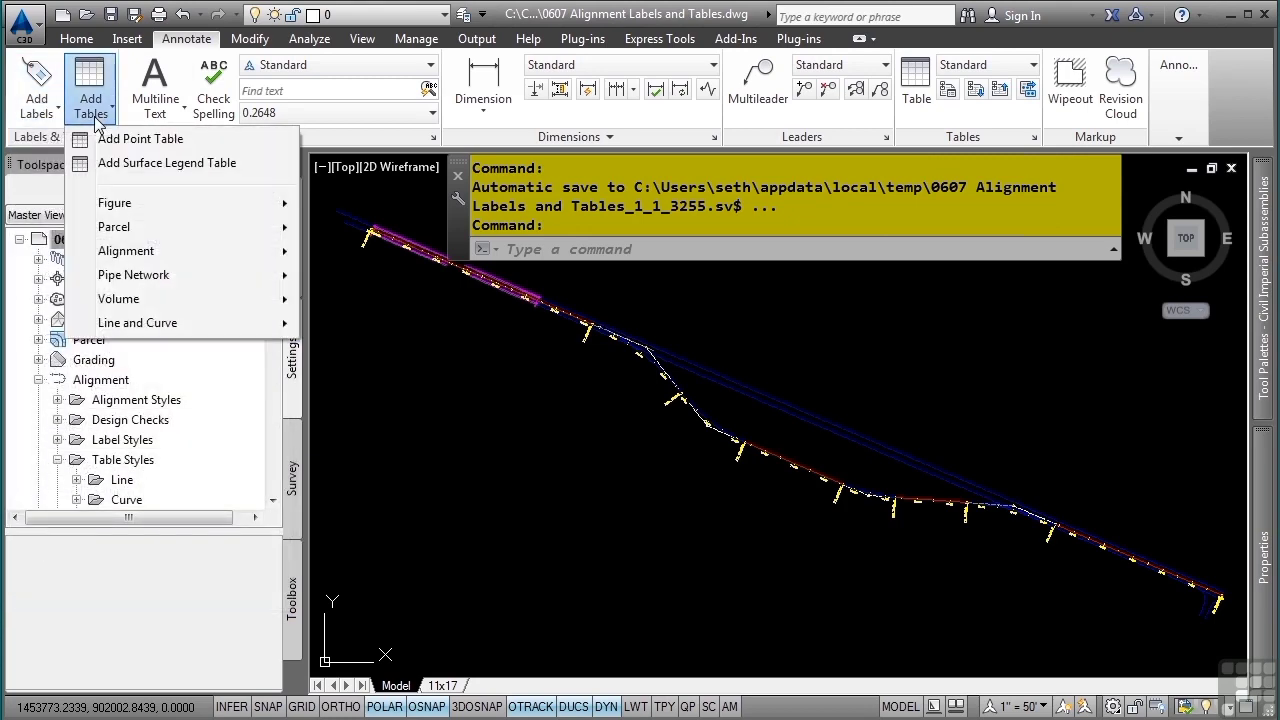
{"action": "left_click", "coordinate": [608, 566]}
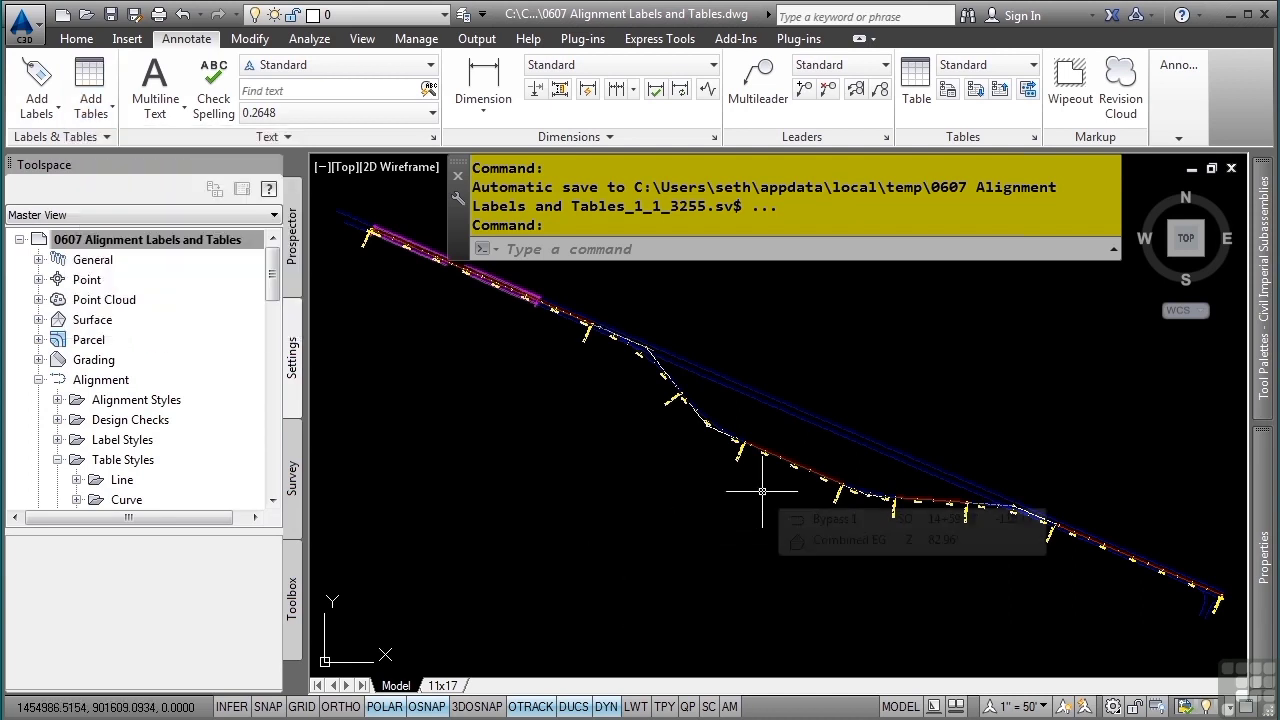
- Start adding alignment labels for Bypass 1 with Station Offset - Fixed Point as the label type
{"action": "left_click", "coordinate": [811, 470]}
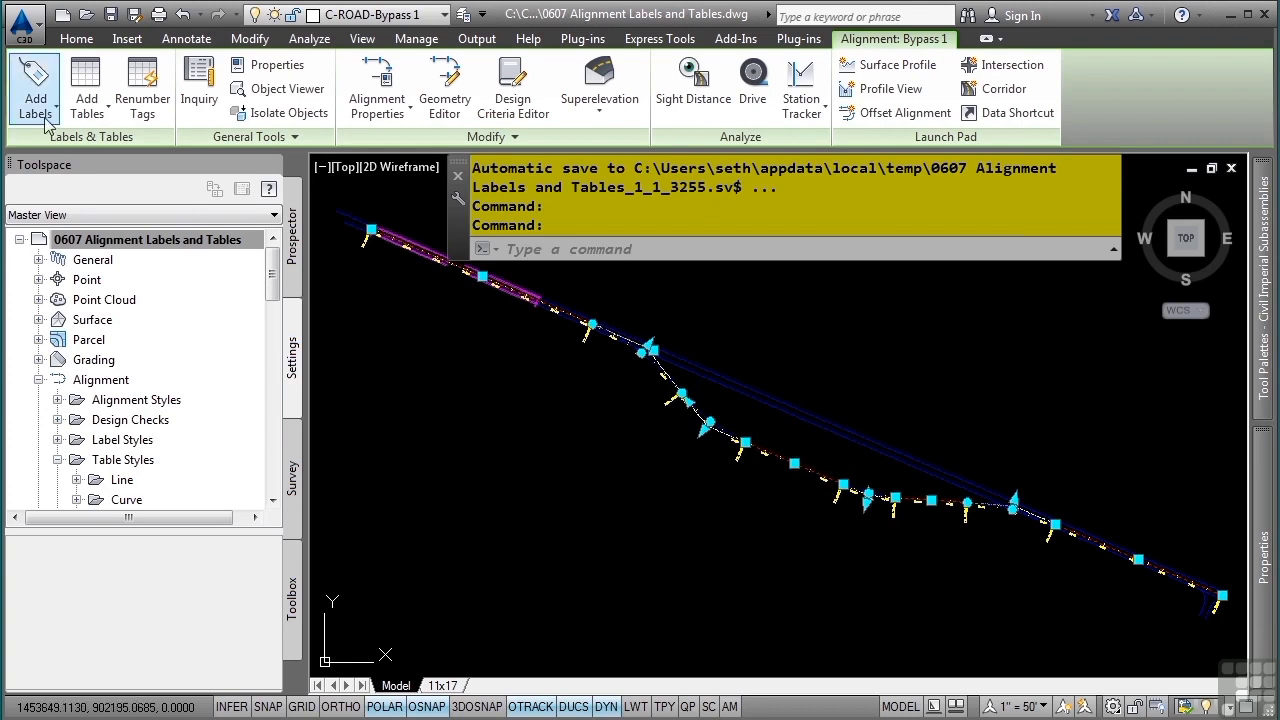
{"action": "left_click", "coordinate": [35, 116]}
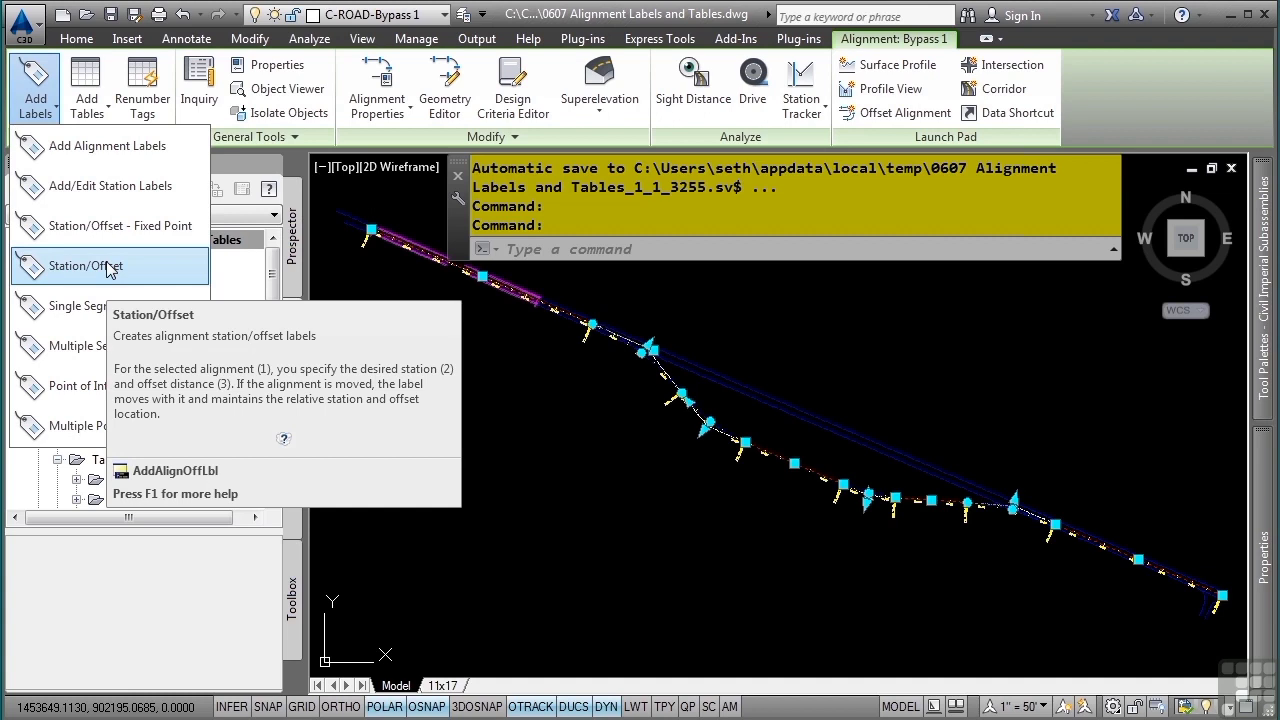
{"action": "left_click", "coordinate": [285, 386]}
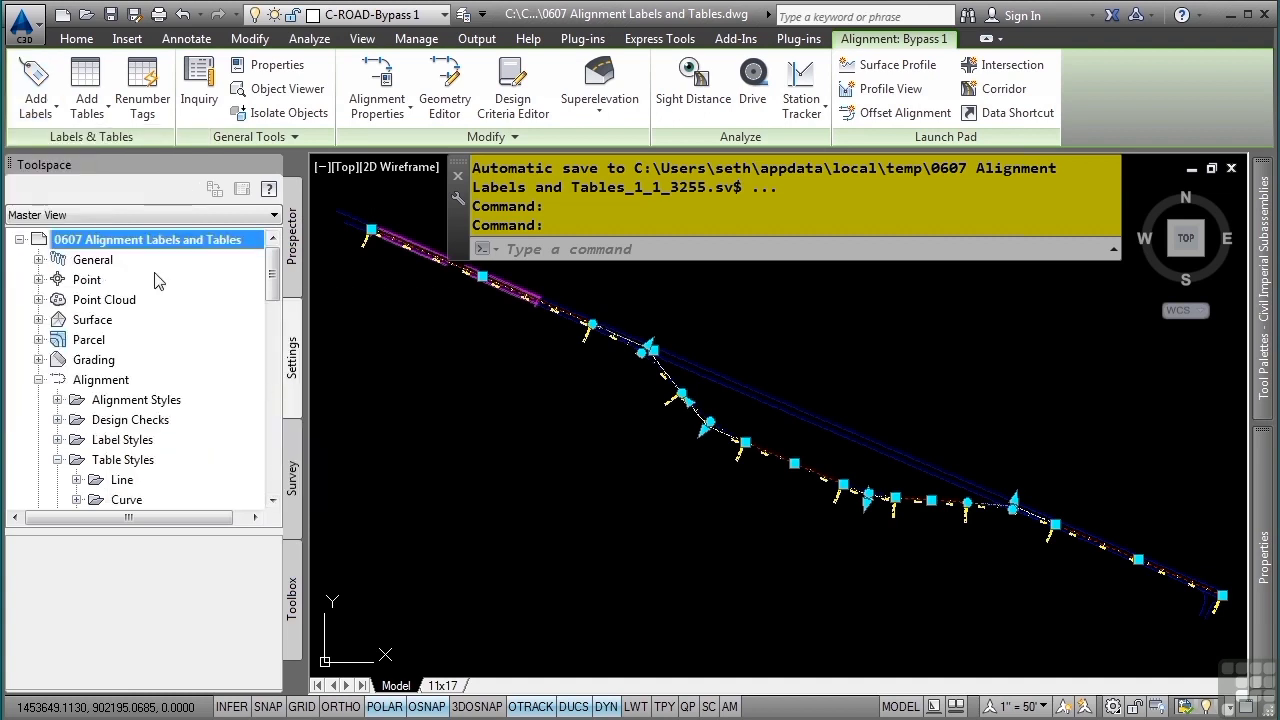
{"action": "left_click", "coordinate": [35, 113]}
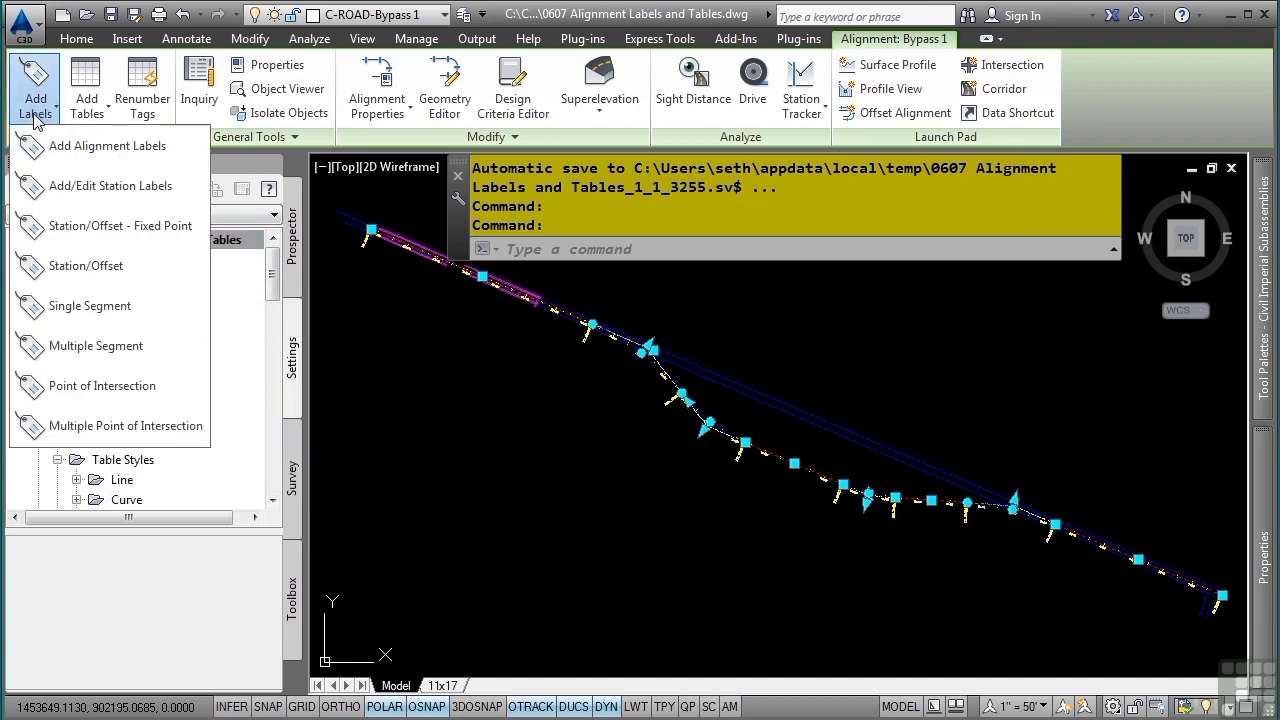
{"action": "left_click", "coordinate": [80, 148]}
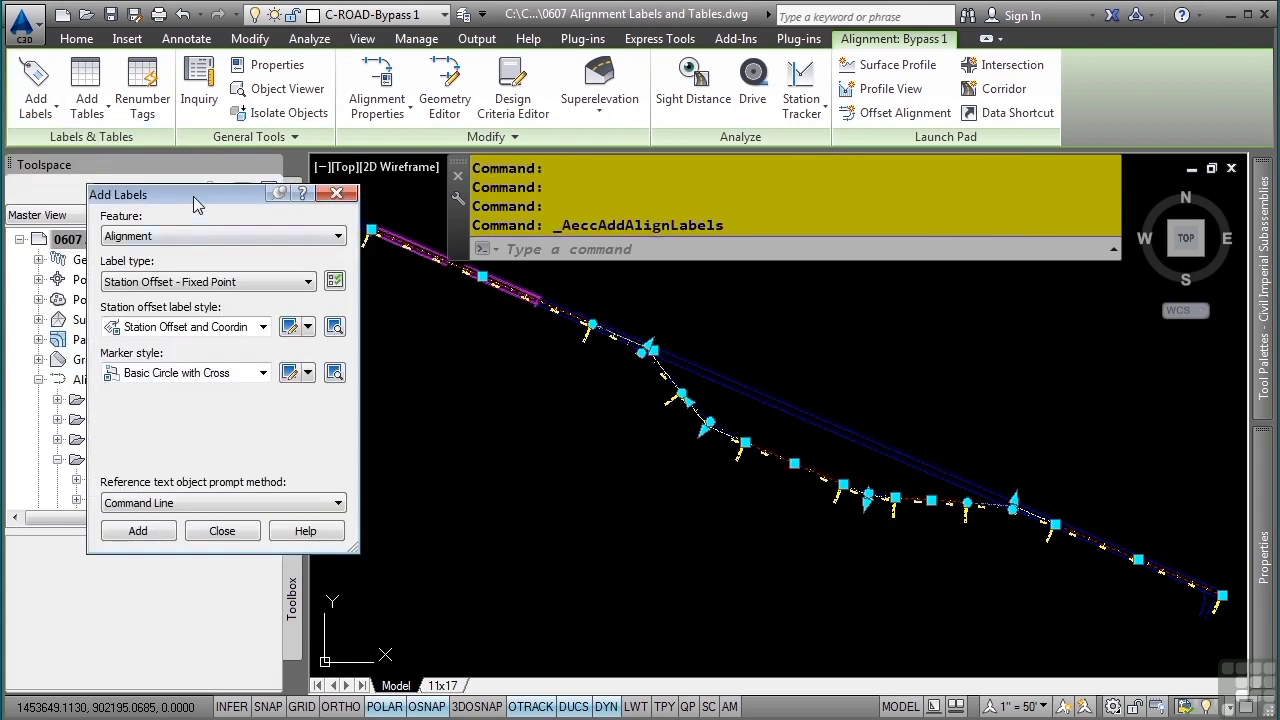
{"action": "left_click_drag", "start_coordinate": [193, 196], "coordinate": [314, 189]}
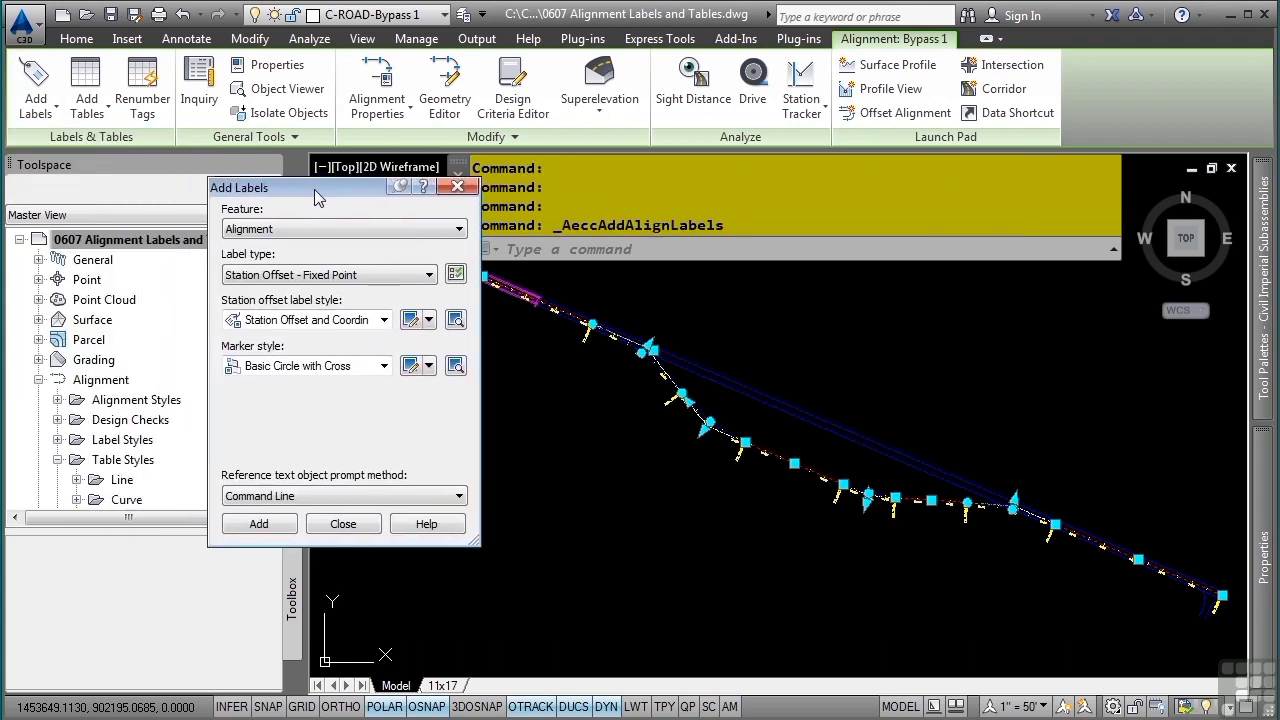
{"action": "left_click", "coordinate": [367, 281]}
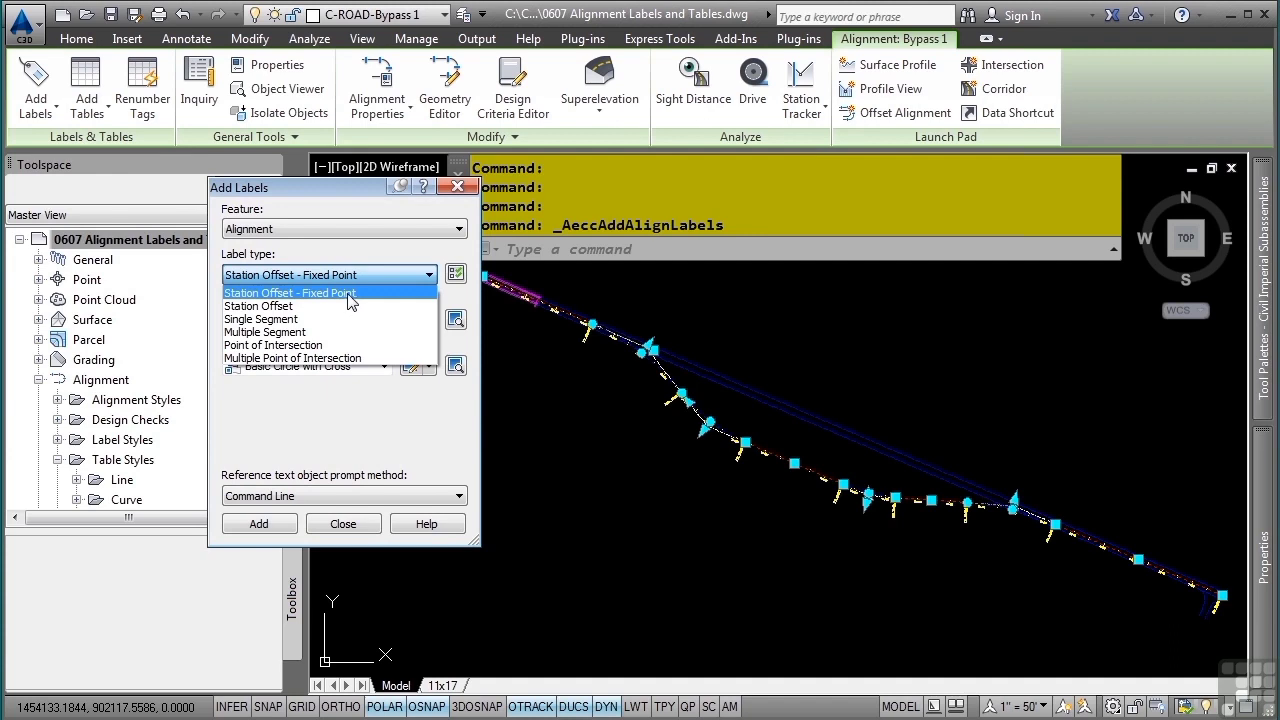
{"action": "left_click", "coordinate": [285, 293]}
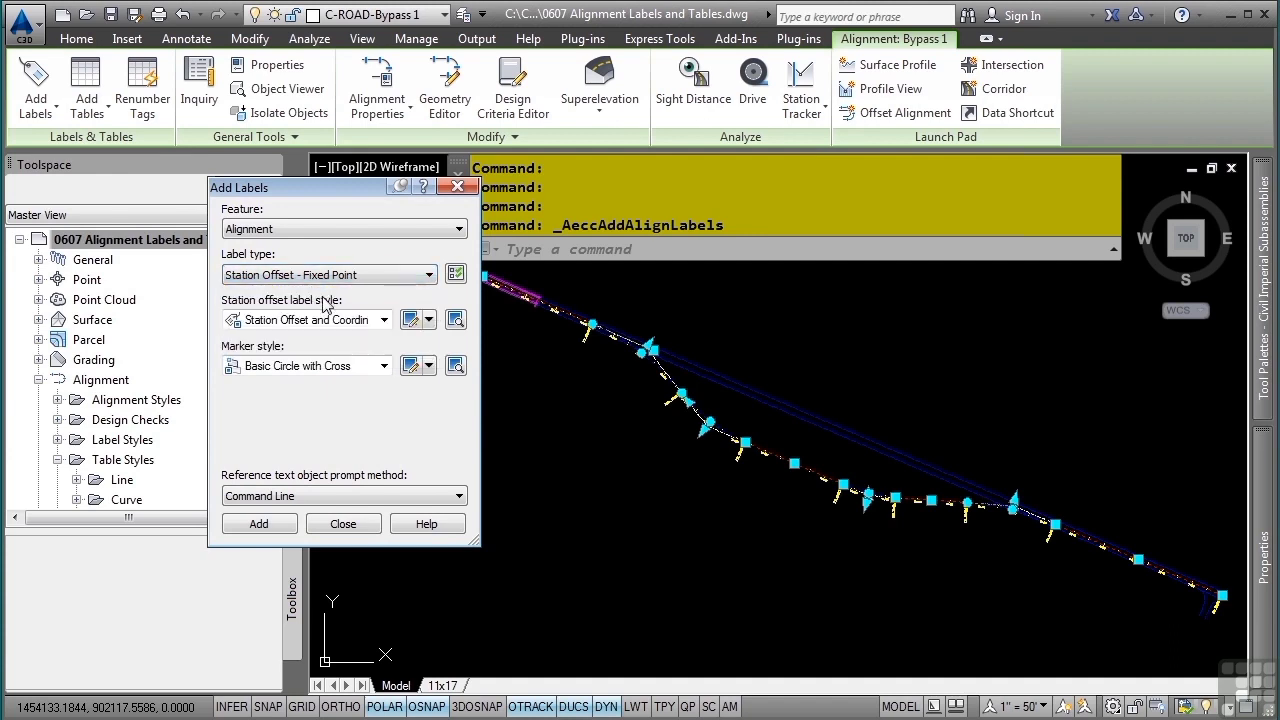
- Place one fixed-point label beside Bypass 1 at about station 14+95, about 105 ft left, and end the placement
{"action": "left_click", "coordinate": [258, 524]}
{"action": "scroll", "coordinate": [650, 400], "scroll_direction": "up", "scroll_amount": 3}
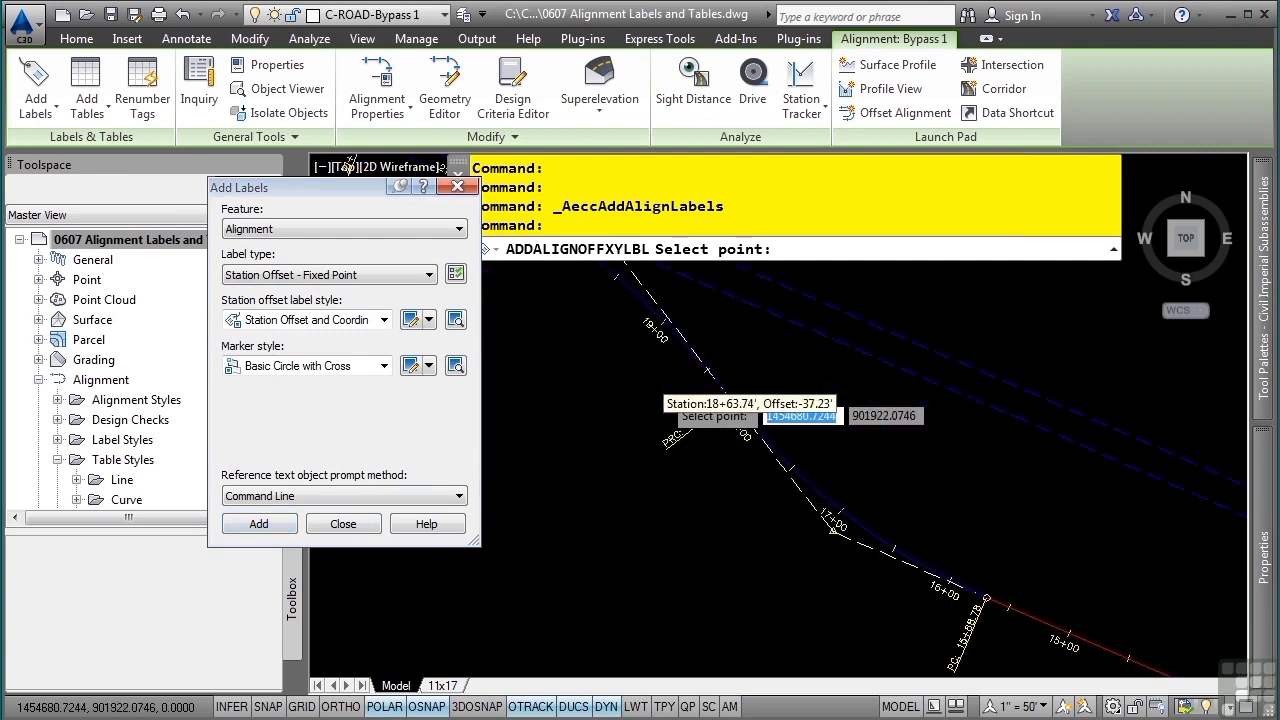
{"action": "middle_click_drag", "start_coordinate": [767, 622], "coordinate": [577, 401]}
{"action": "left_click", "coordinate": [830, 538]}
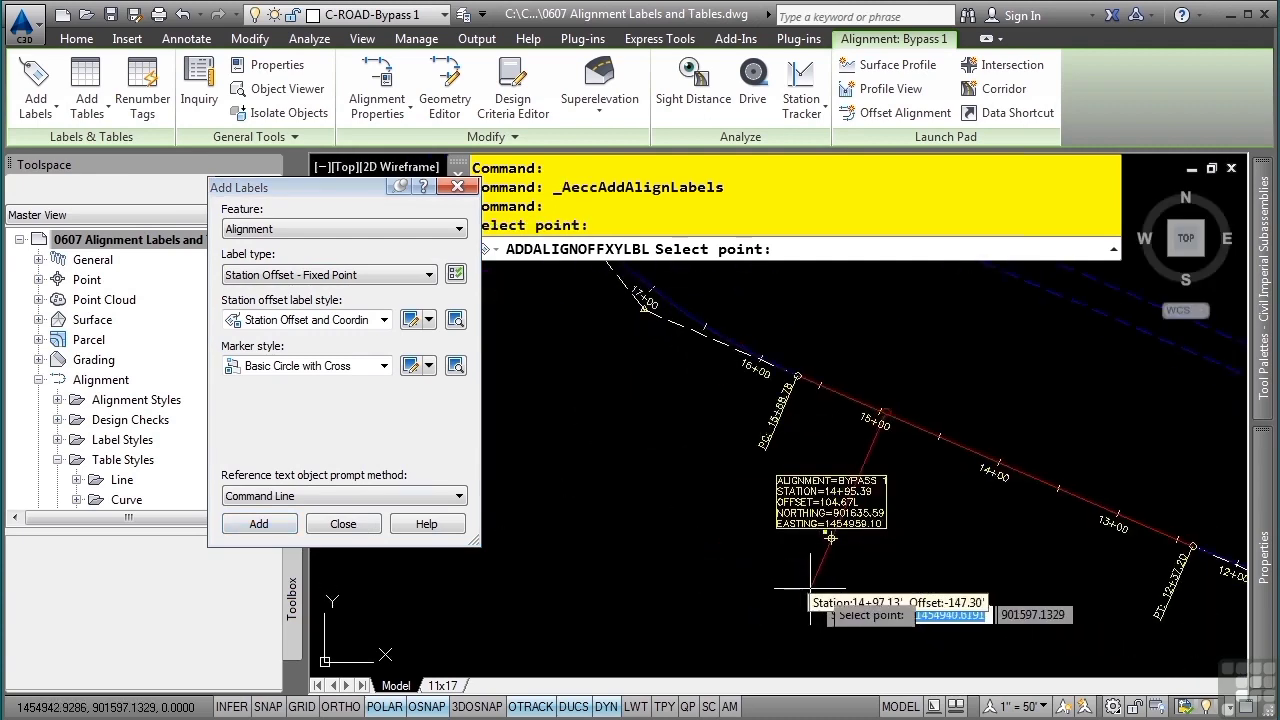
{"action": "key", "text": "Escape"}
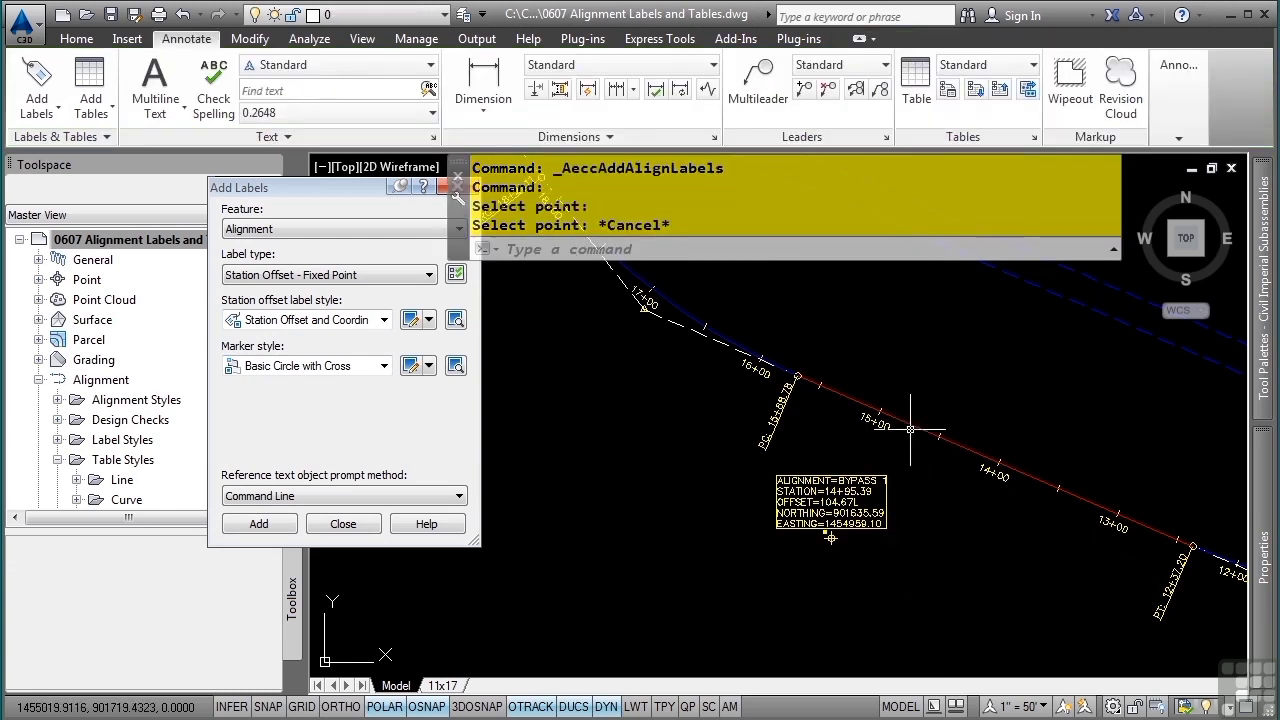
- Shift the Bypass 1 tangent near station 14+00 by its midpoint to test how the fixed-point label responds
{"action": "left_click", "coordinate": [910, 424]}
{"action": "left_click", "coordinate": [995, 461]}
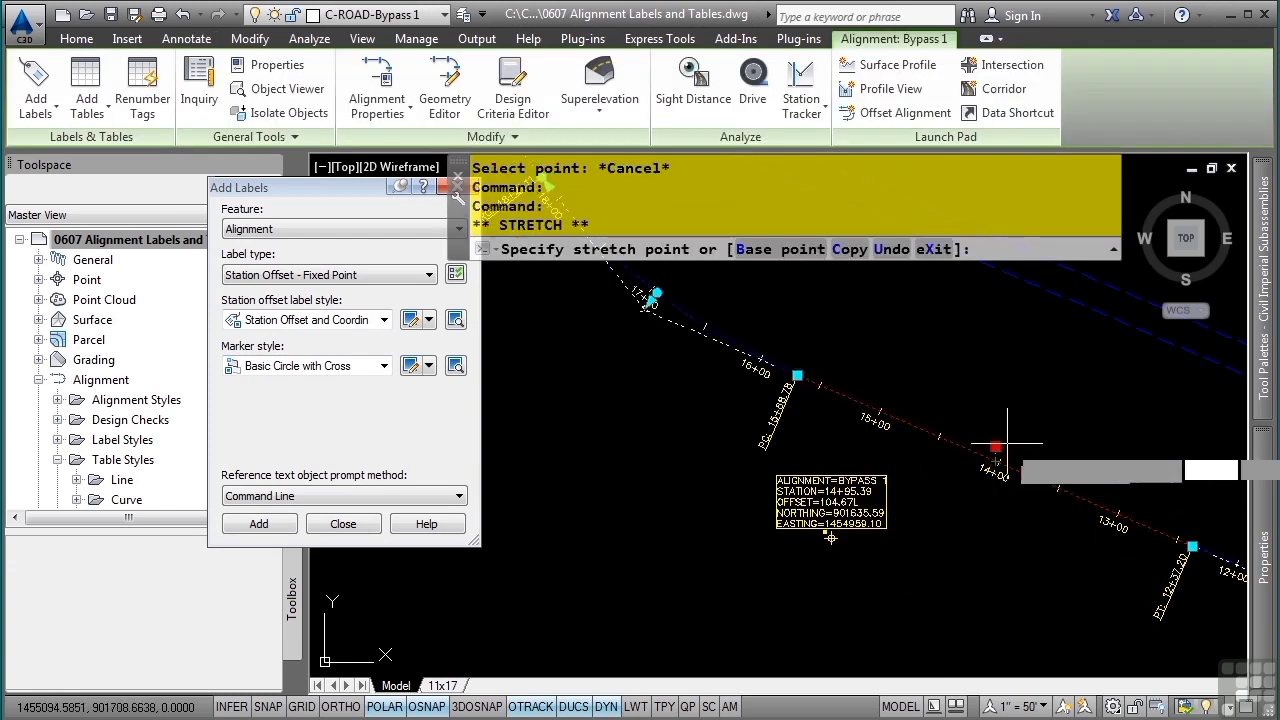
{"action": "left_click", "coordinate": [1016, 432]}
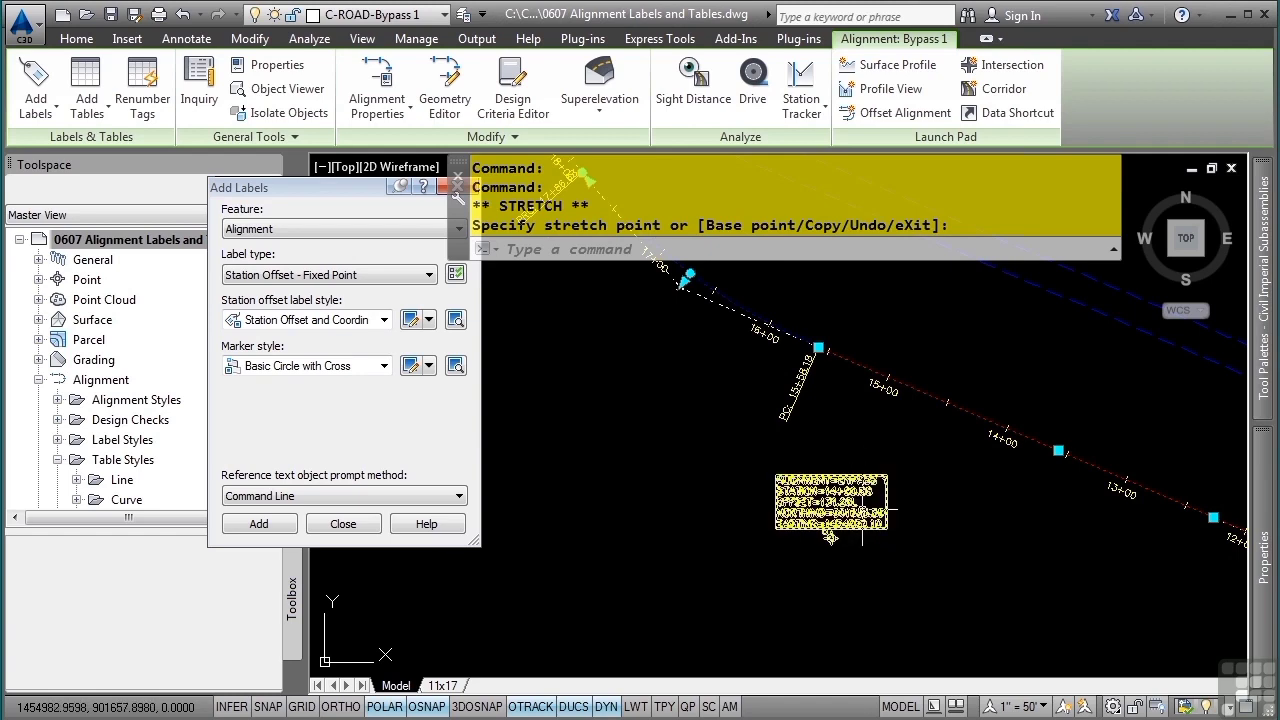
{"action": "left_click", "coordinate": [1058, 450]}
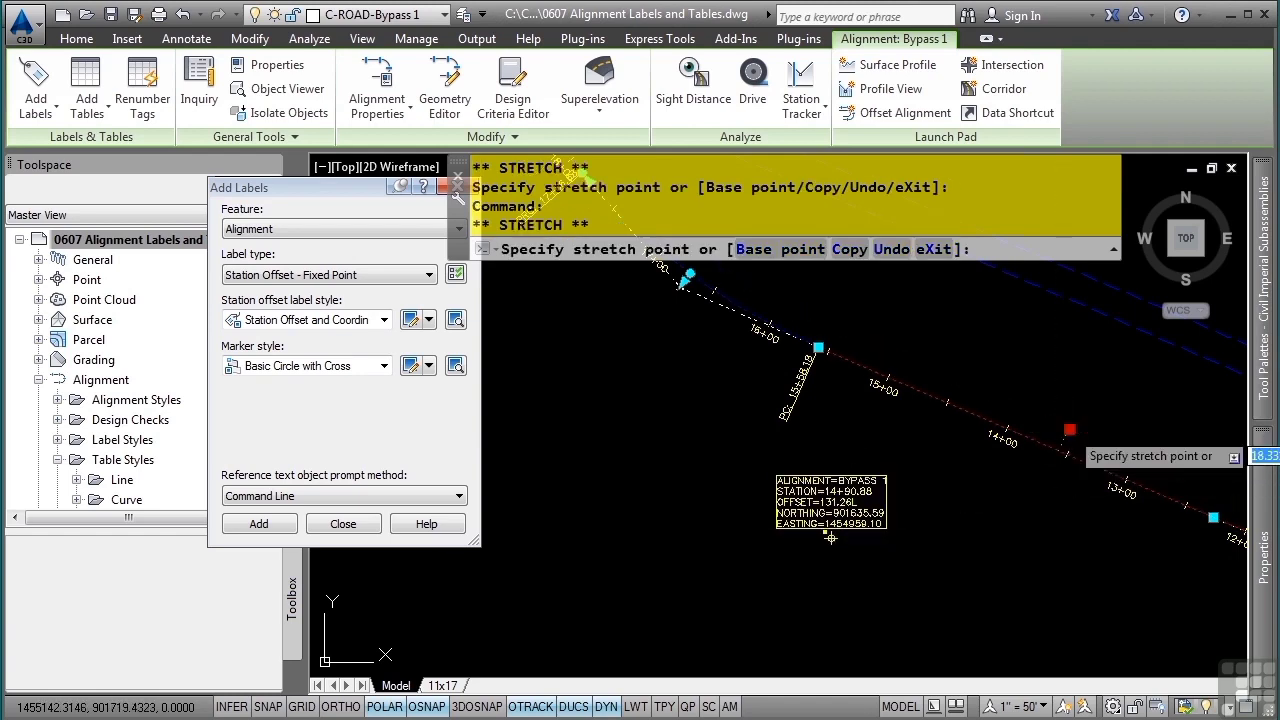
{"action": "left_click", "coordinate": [1069, 429]}
- Undo the tangent shift and the placement of the fixed-point label
{"action": "type", "text": "u"}
{"action": "key", "text": "Return"}
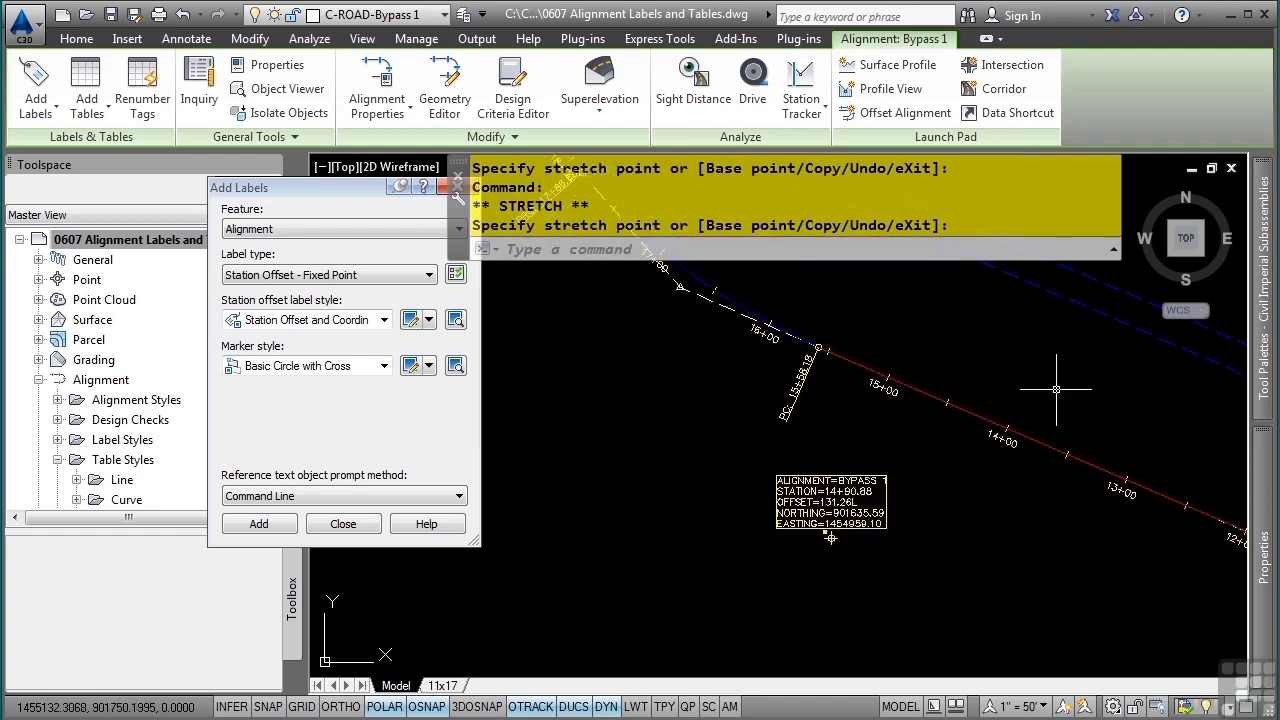
{"action": "key", "text": "Return"}
{"action": "key", "text": "Return"}
- Add a Station Offset label to Bypass 1 at about station 15+11, offset about 135 ft left
{"action": "left_click", "coordinate": [355, 274]}
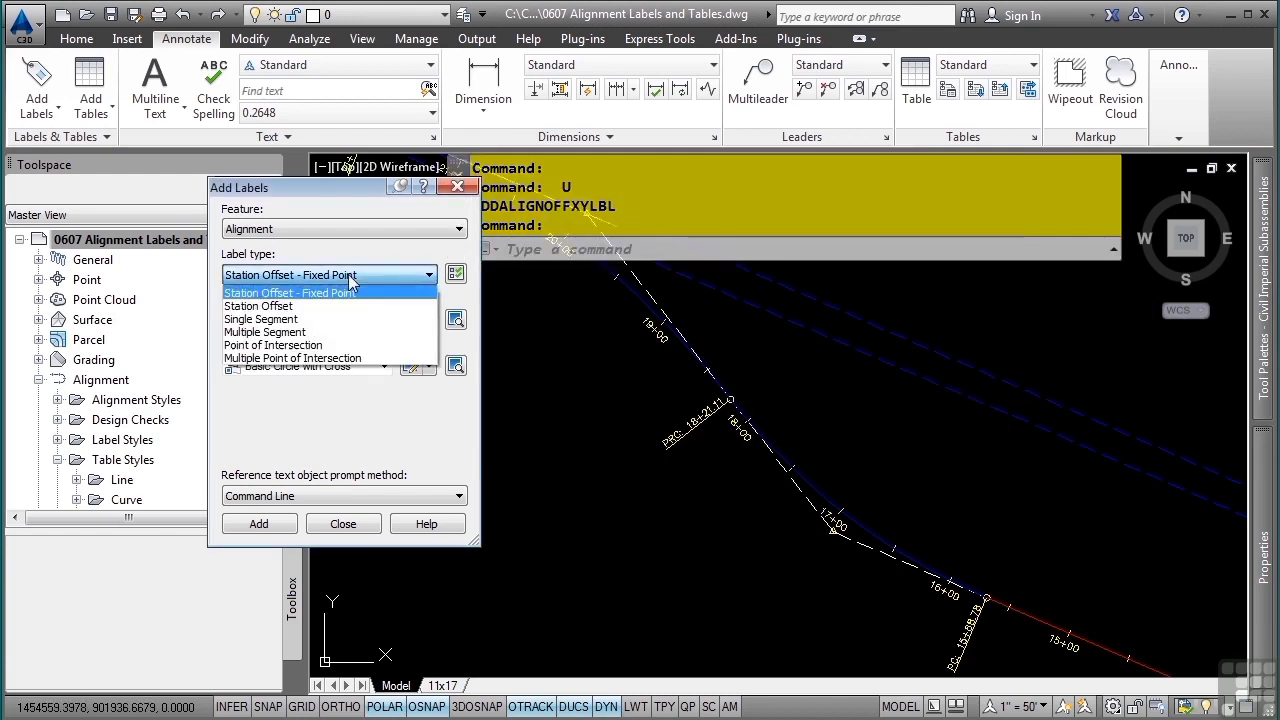
{"action": "left_click", "coordinate": [300, 297]}
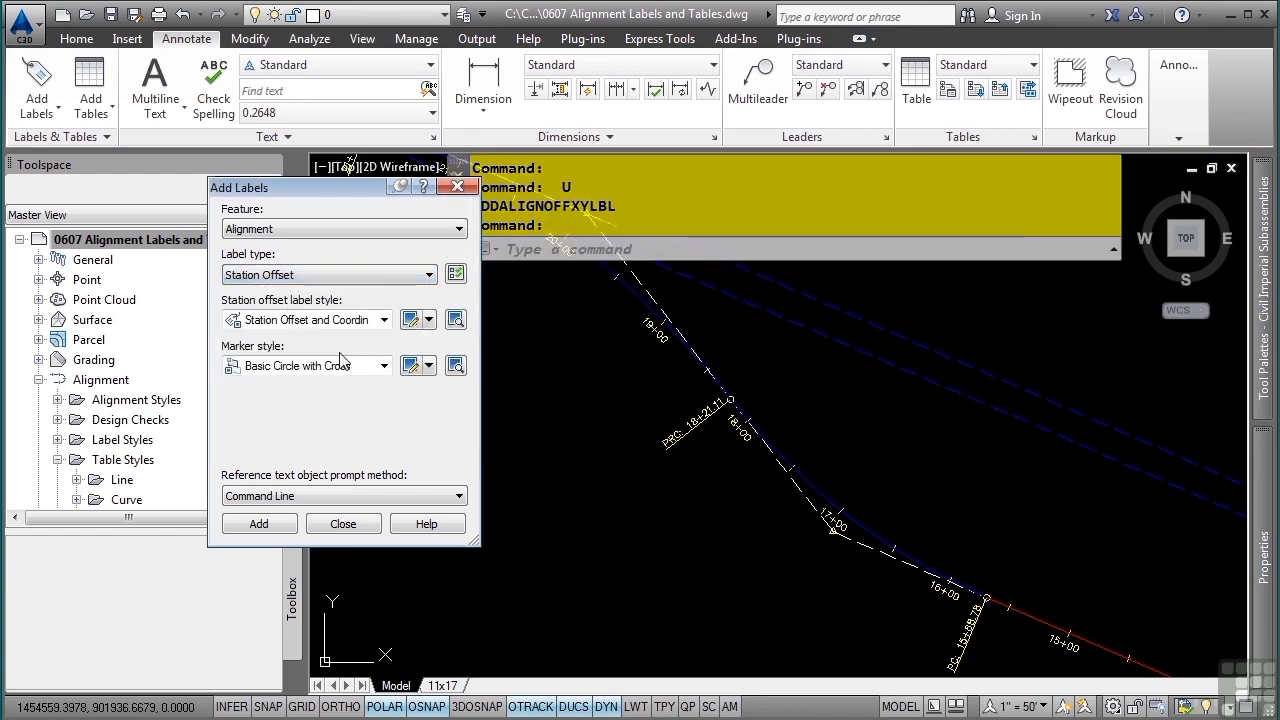
{"action": "left_click", "coordinate": [258, 524]}
{"action": "left_click", "coordinate": [870, 546]}
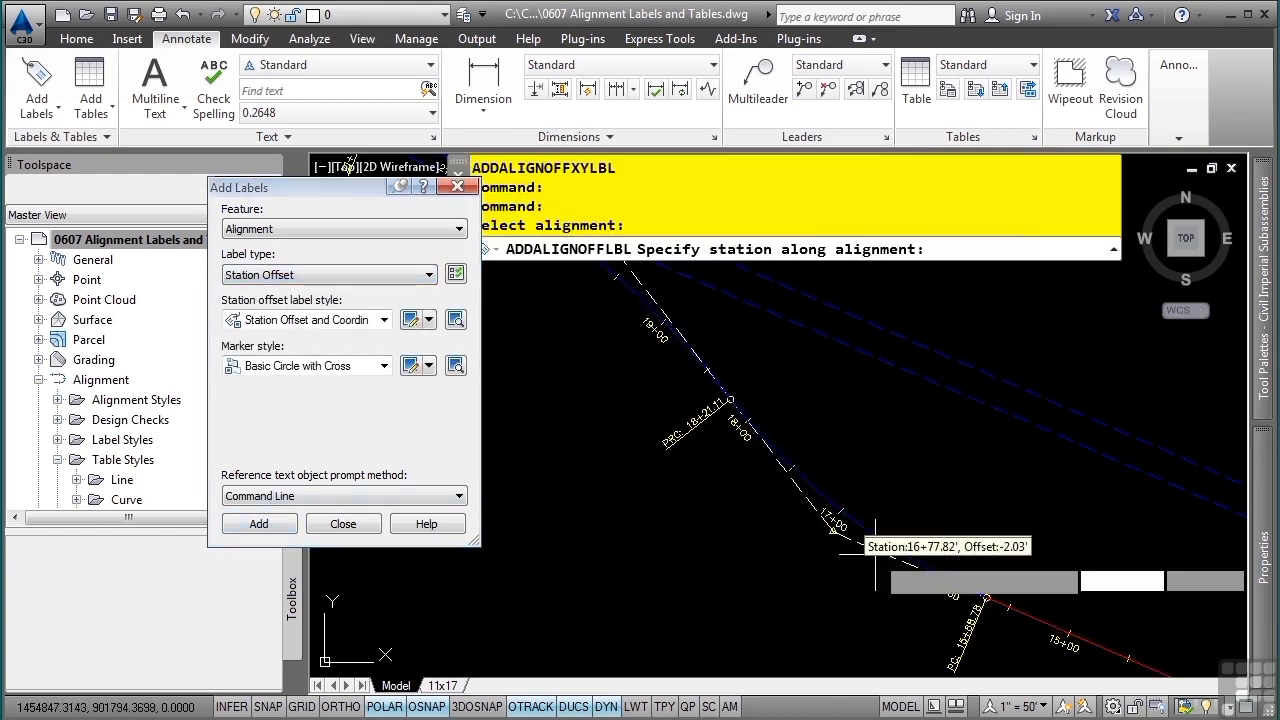
{"action": "middle_click_drag", "start_coordinate": [821, 622], "coordinate": [676, 410]}
{"action": "left_click", "coordinate": [853, 546]}
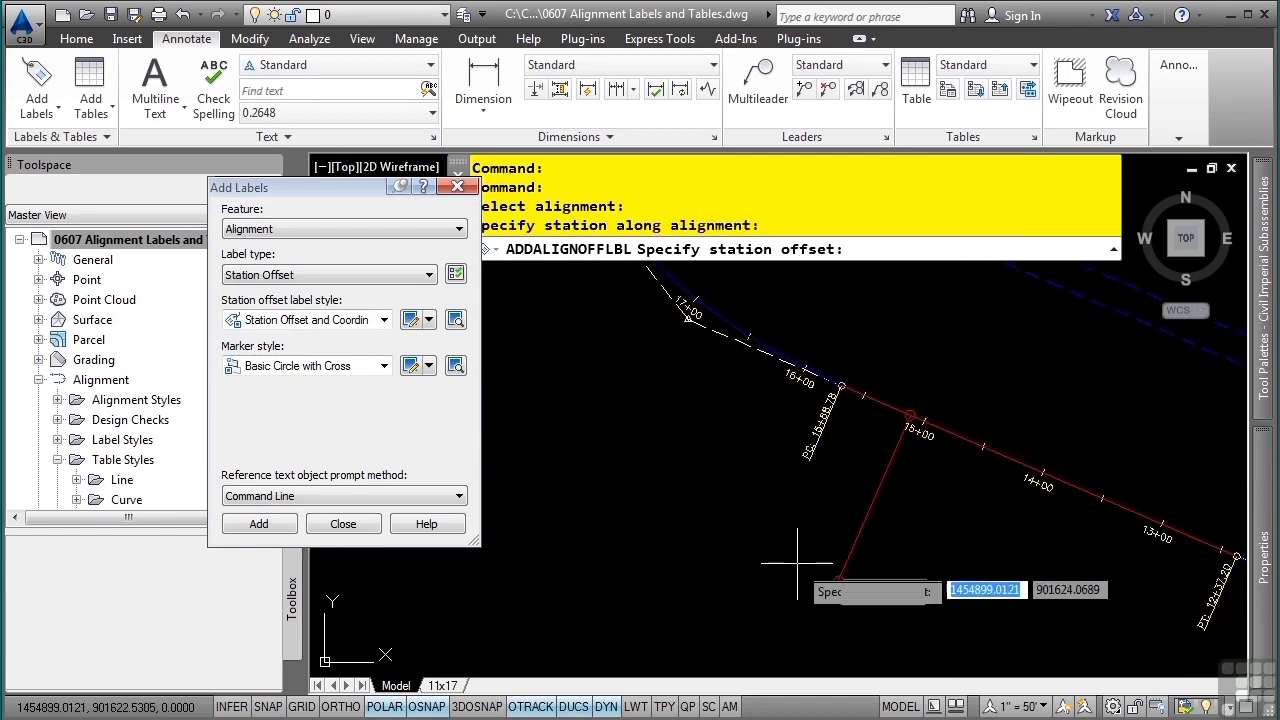
{"action": "left_click", "coordinate": [840, 577]}
{"action": "key", "text": "Return"}
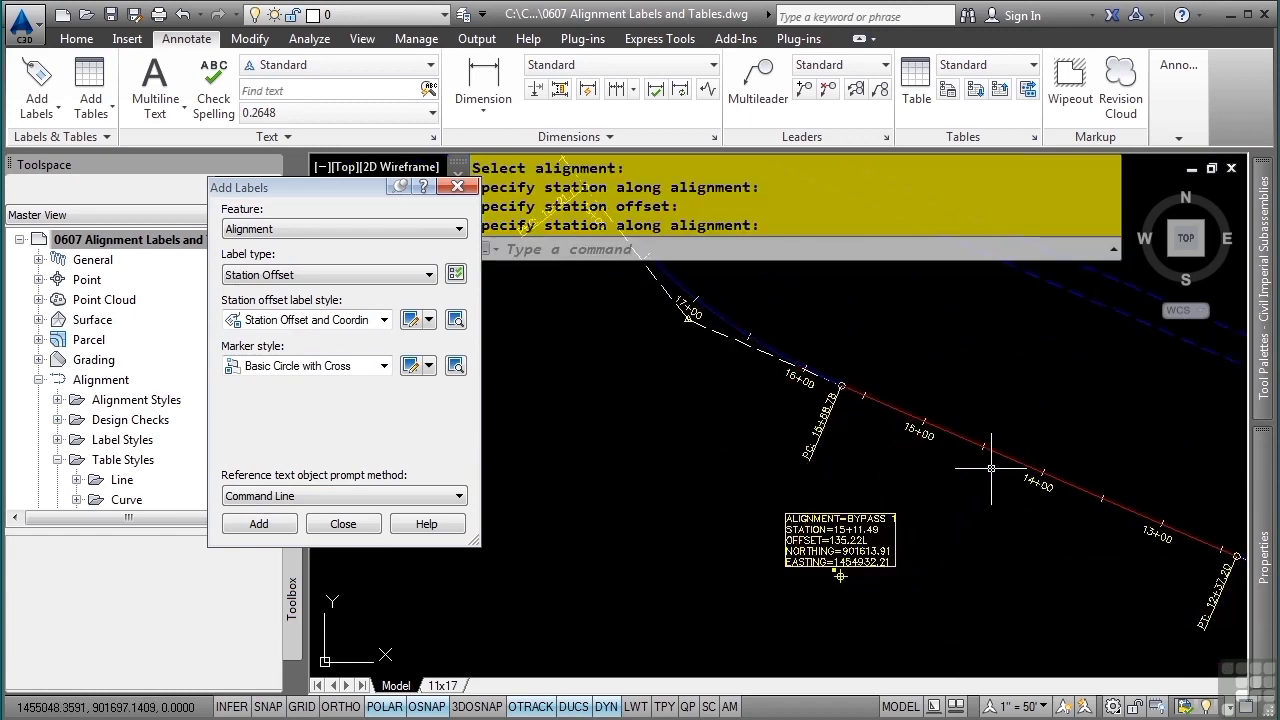
- Try stretching the Bypass 1 tangent by its midpoint near station 14+00, and undo the grip edit
{"action": "left_click", "coordinate": [1010, 457]}
{"action": "left_click", "coordinate": [1040, 471]}
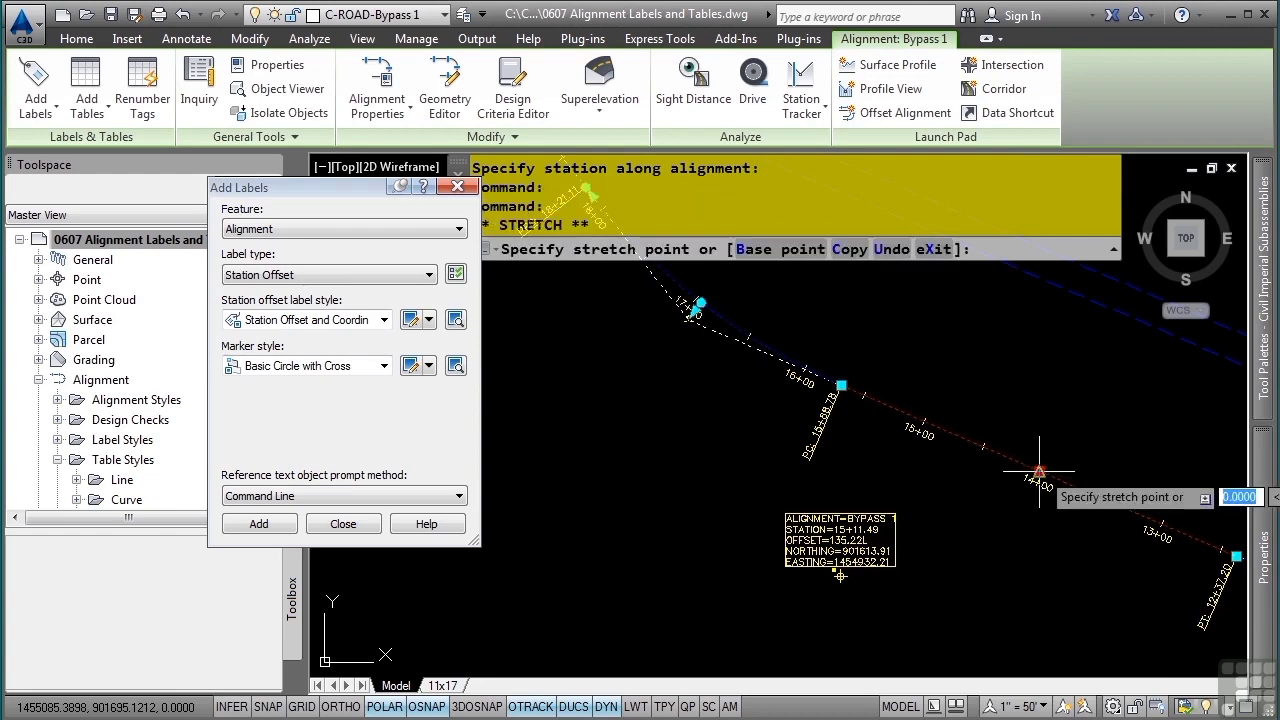
{"action": "key", "text": "Escape"}
{"action": "key", "text": "Escape"}
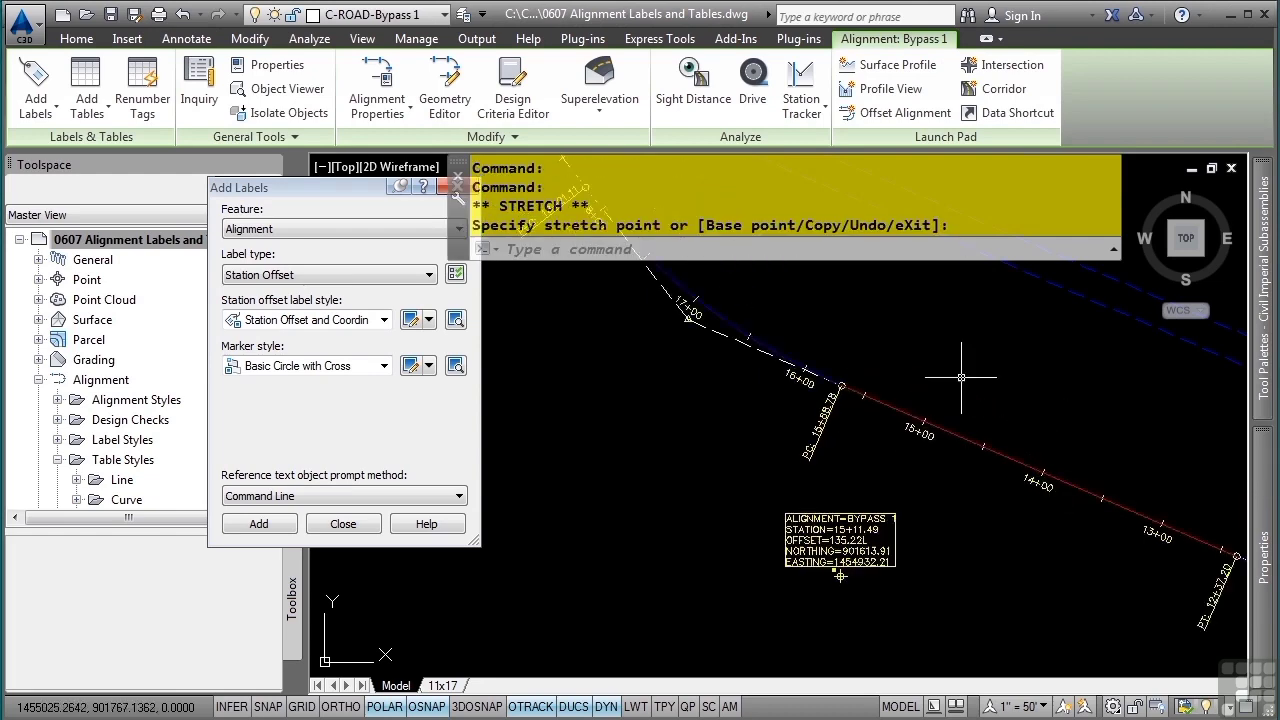
{"action": "type", "text": "u"}
{"action": "key", "text": "Return"}
- Add Multiple Segment labels to Bypass 1, with Bearing over Distance for its lines and the default curve and spiral styles
{"action": "left_click", "coordinate": [429, 274]}
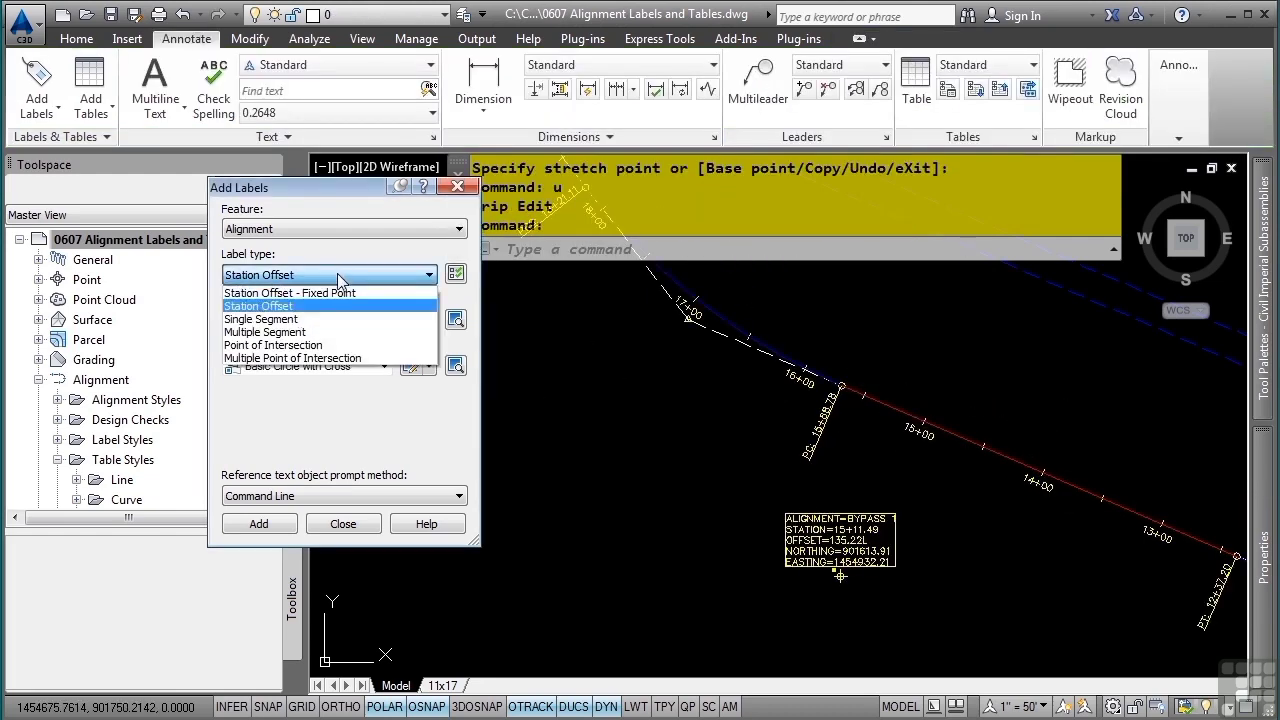
{"action": "left_click", "coordinate": [311, 333]}
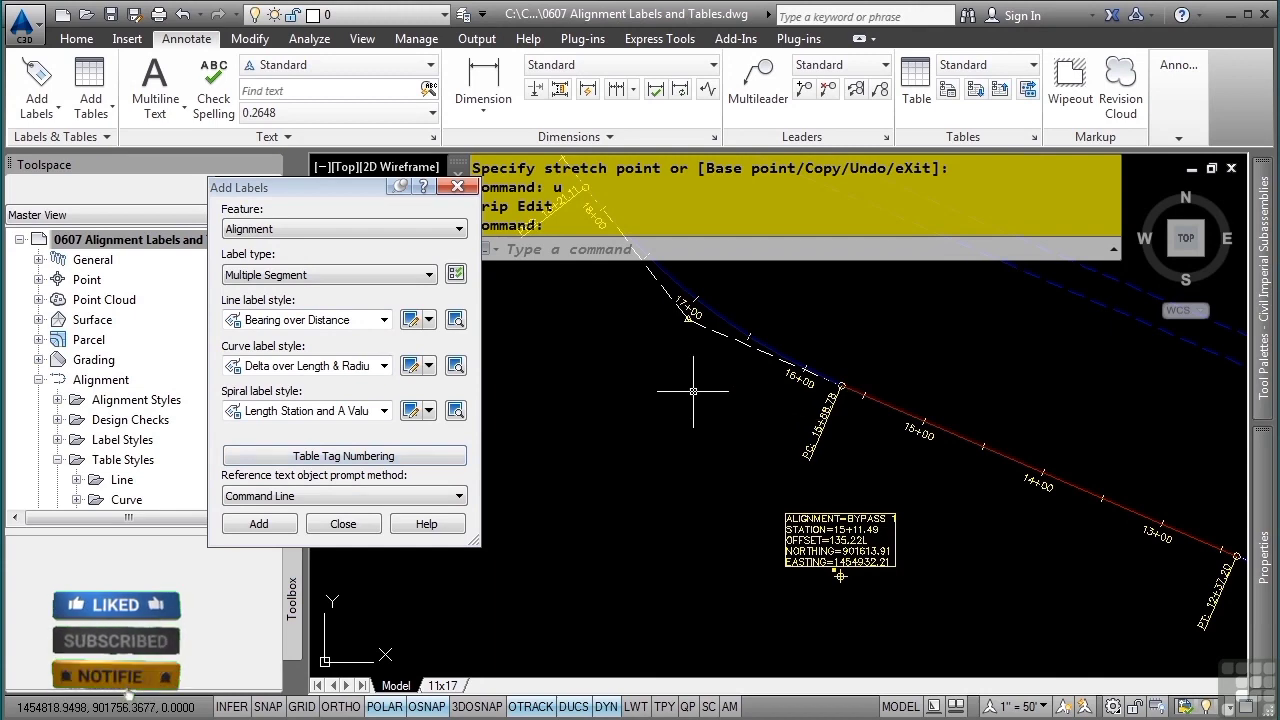
{"action": "left_click", "coordinate": [291, 537]}
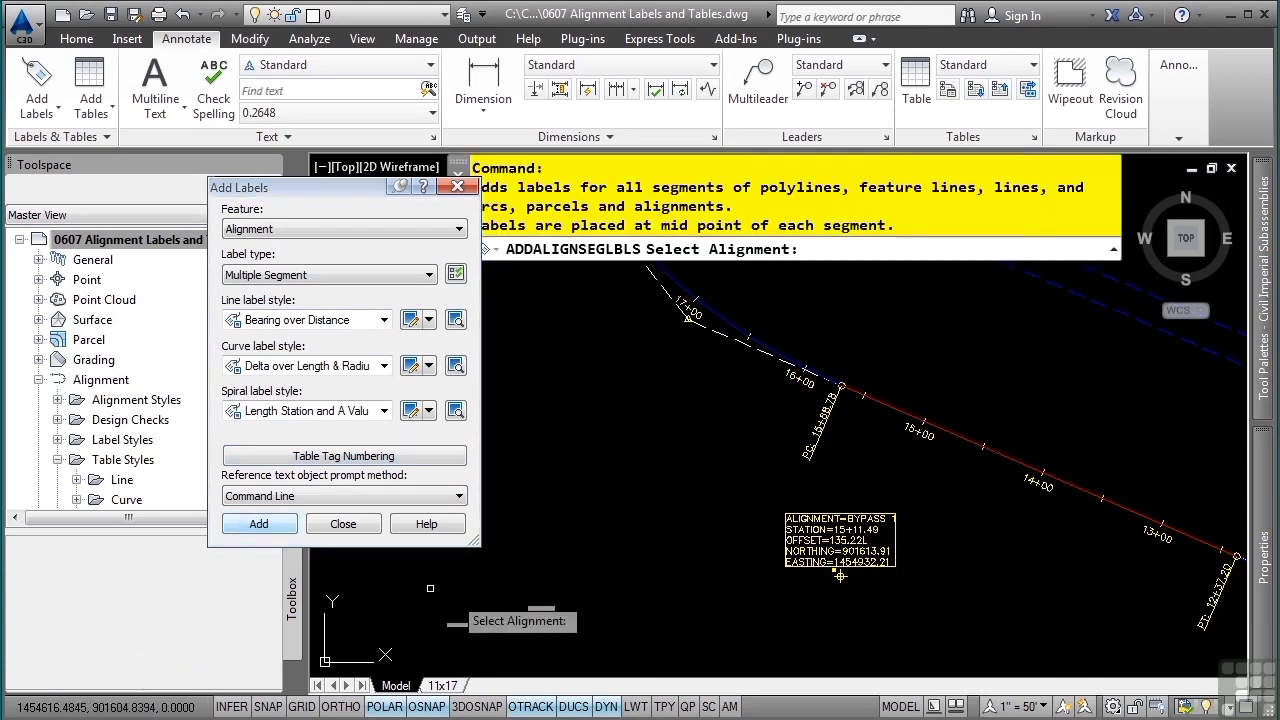
{"action": "middle_click_drag", "start_coordinate": [1141, 533], "coordinate": [821, 455]}
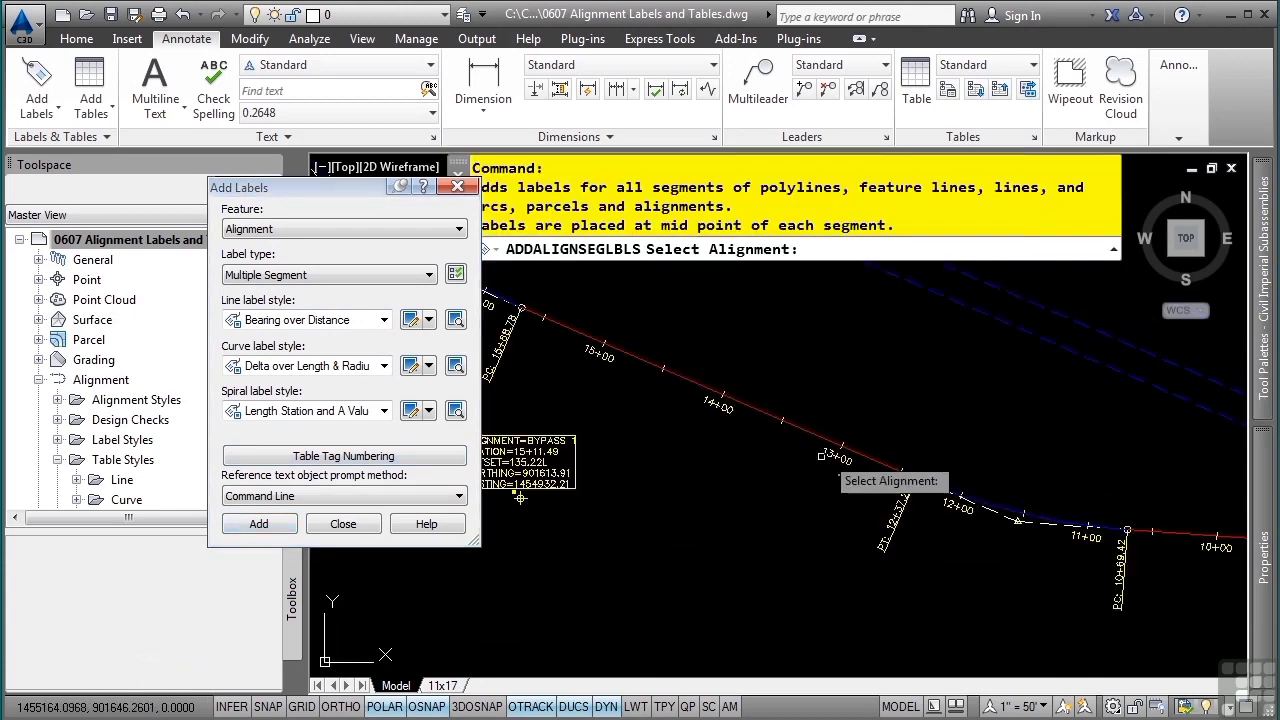
{"action": "left_click", "coordinate": [755, 409]}
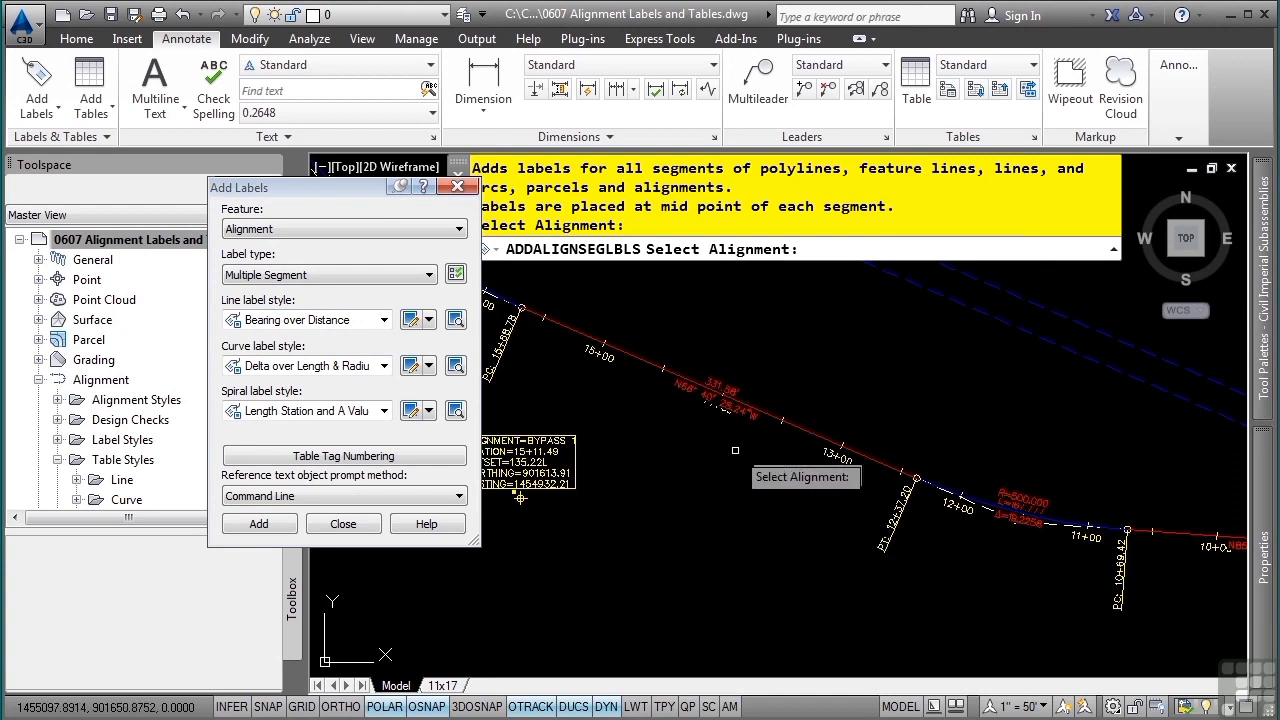
{"action": "key", "text": "Escape"}
- Slide the Bearing over Distance label along the Bypass 1 tangent to about station 14+50
{"action": "scroll", "coordinate": [735, 385], "scroll_direction": "up", "scroll_amount": 4}
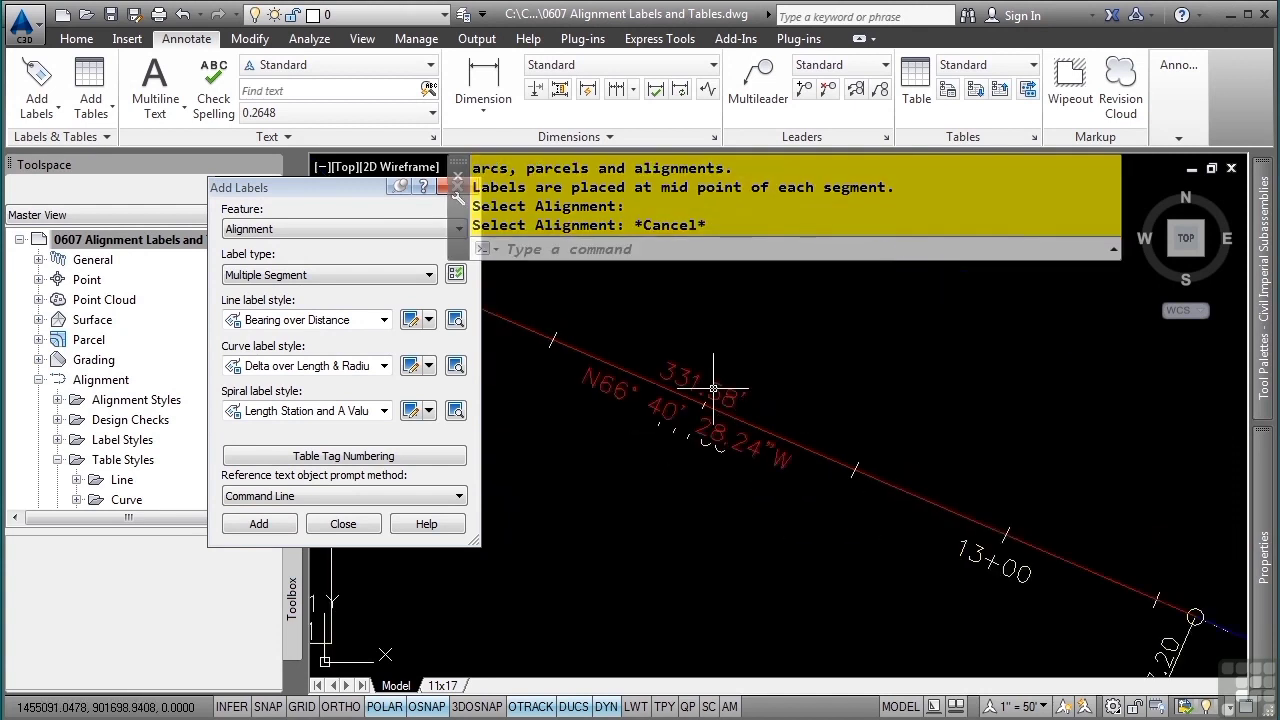
{"action": "left_click", "coordinate": [728, 393]}
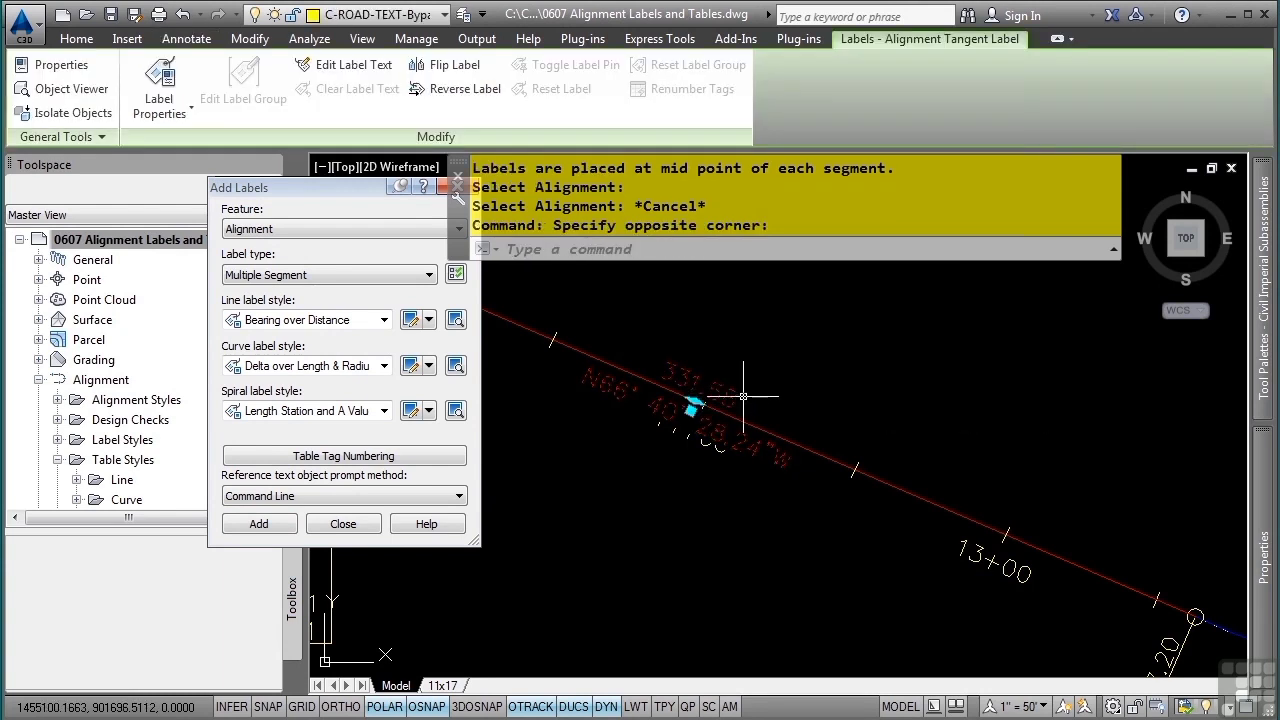
{"action": "left_click", "coordinate": [691, 407]}
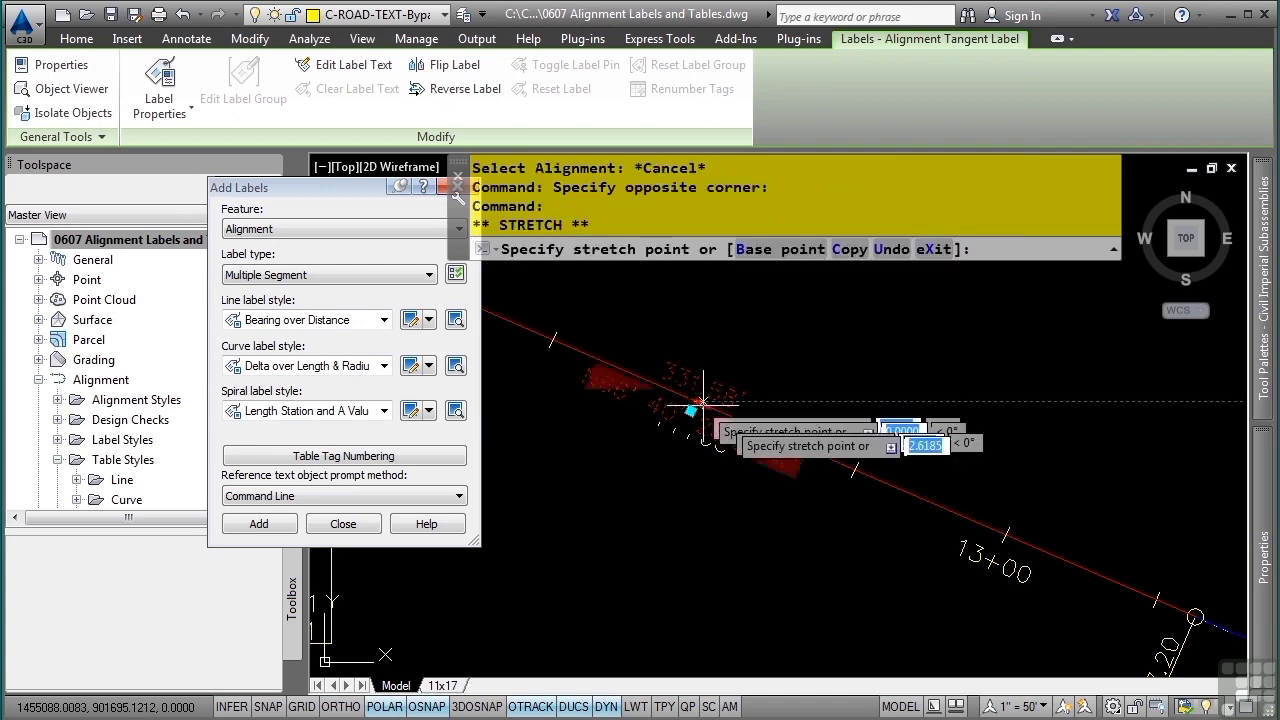
{"action": "middle_click_drag", "start_coordinate": [736, 387], "coordinate": [951, 514]}
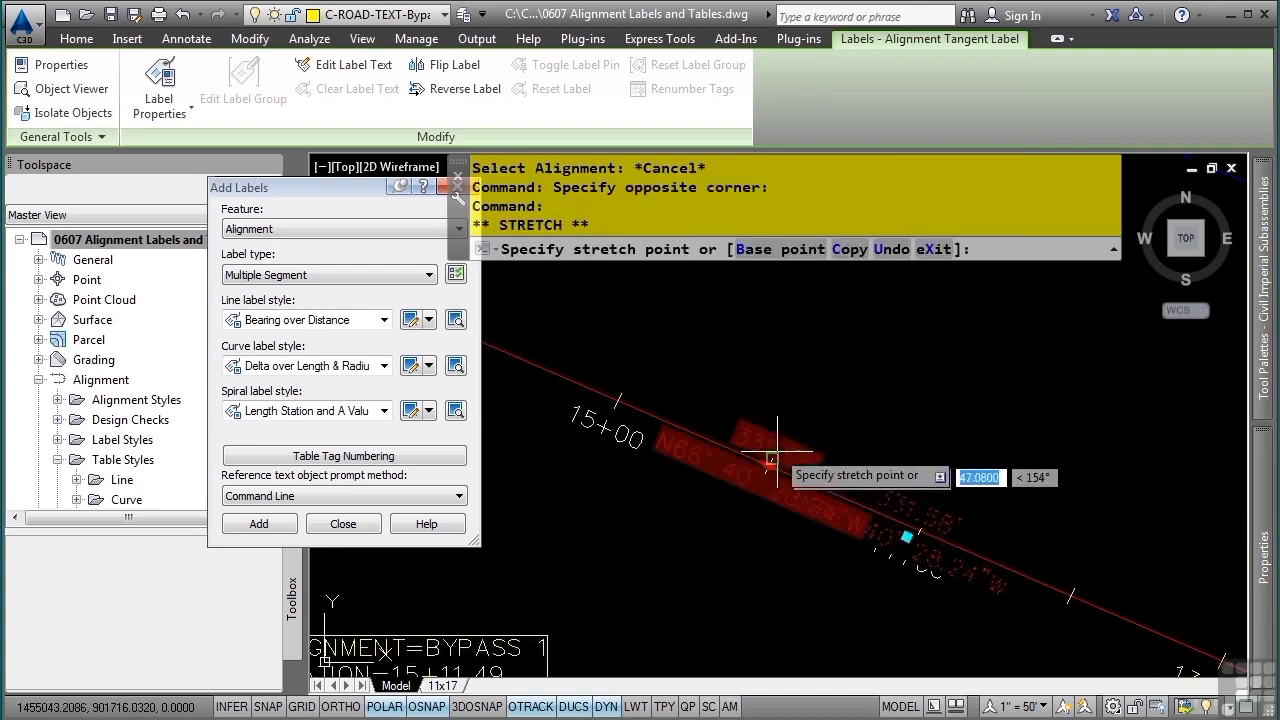
{"action": "left_click", "coordinate": [767, 468]}
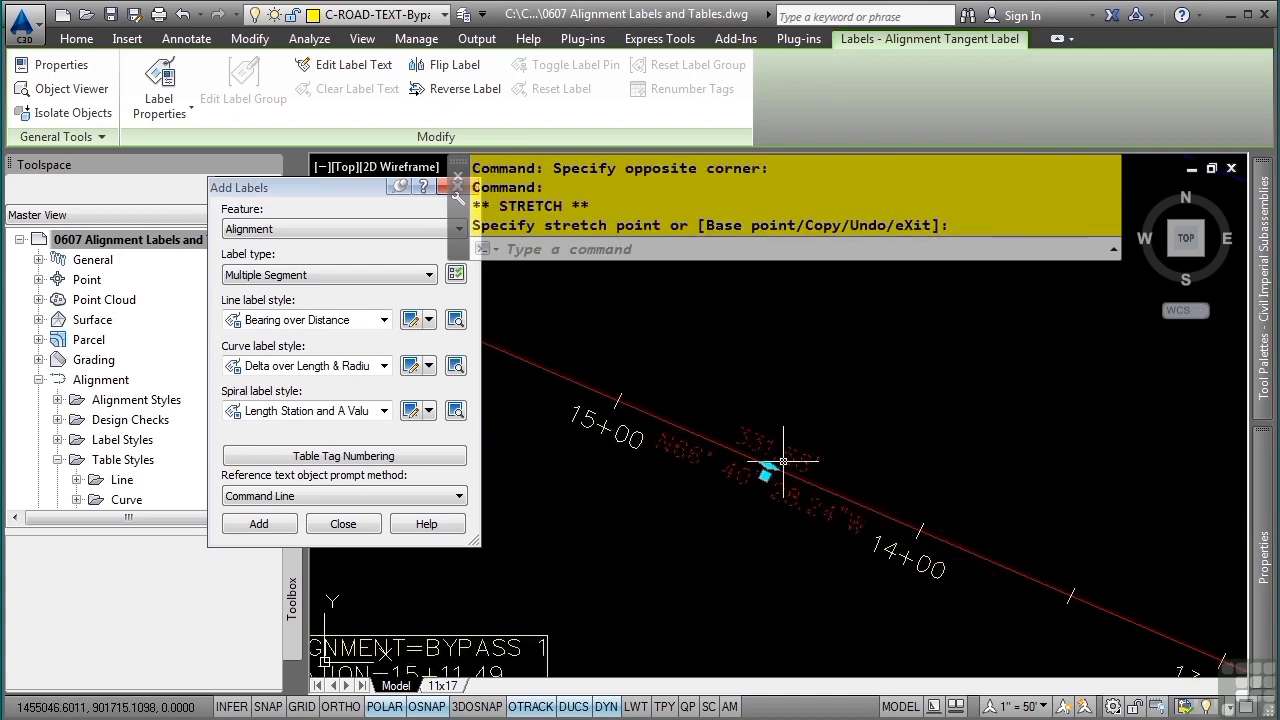
- Pull the tangent's bearing and distance label off the line to a clear spot above the alignment, with a leader to about station 14+50
{"action": "left_click", "coordinate": [764, 480]}
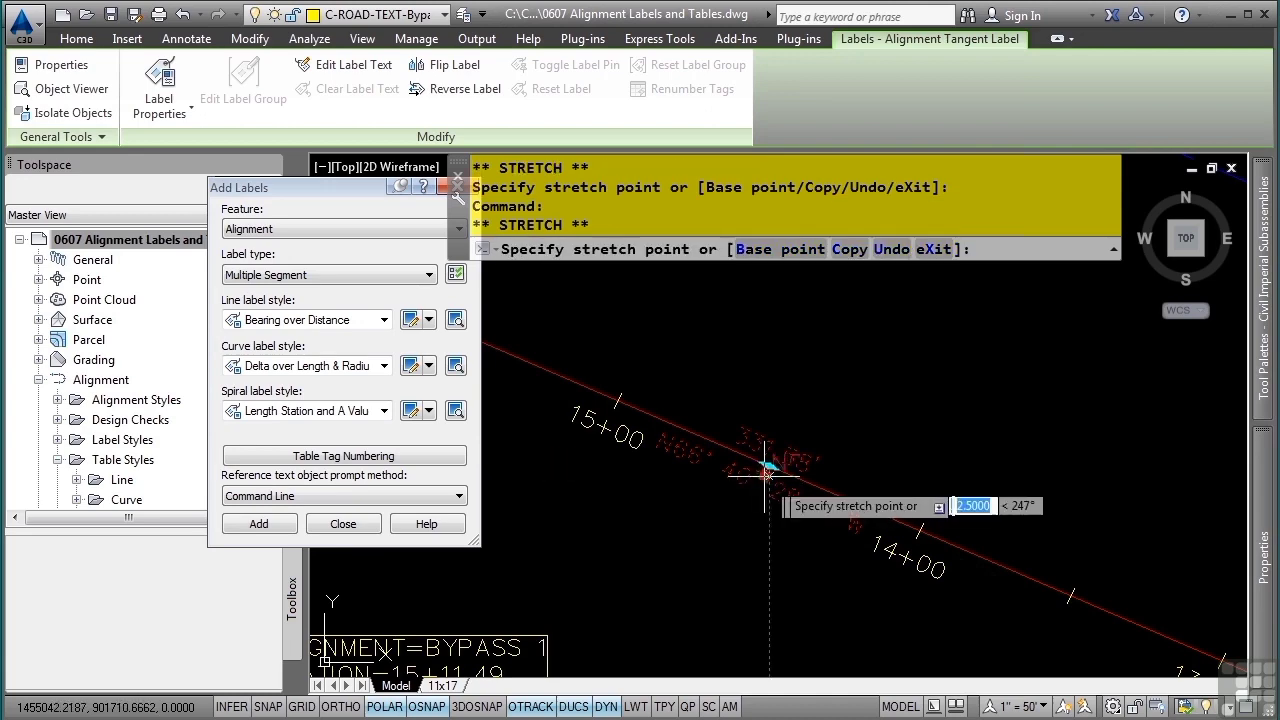
{"action": "middle_click_drag", "start_coordinate": [857, 314], "coordinate": [820, 386]}
{"action": "left_click", "coordinate": [820, 399]}
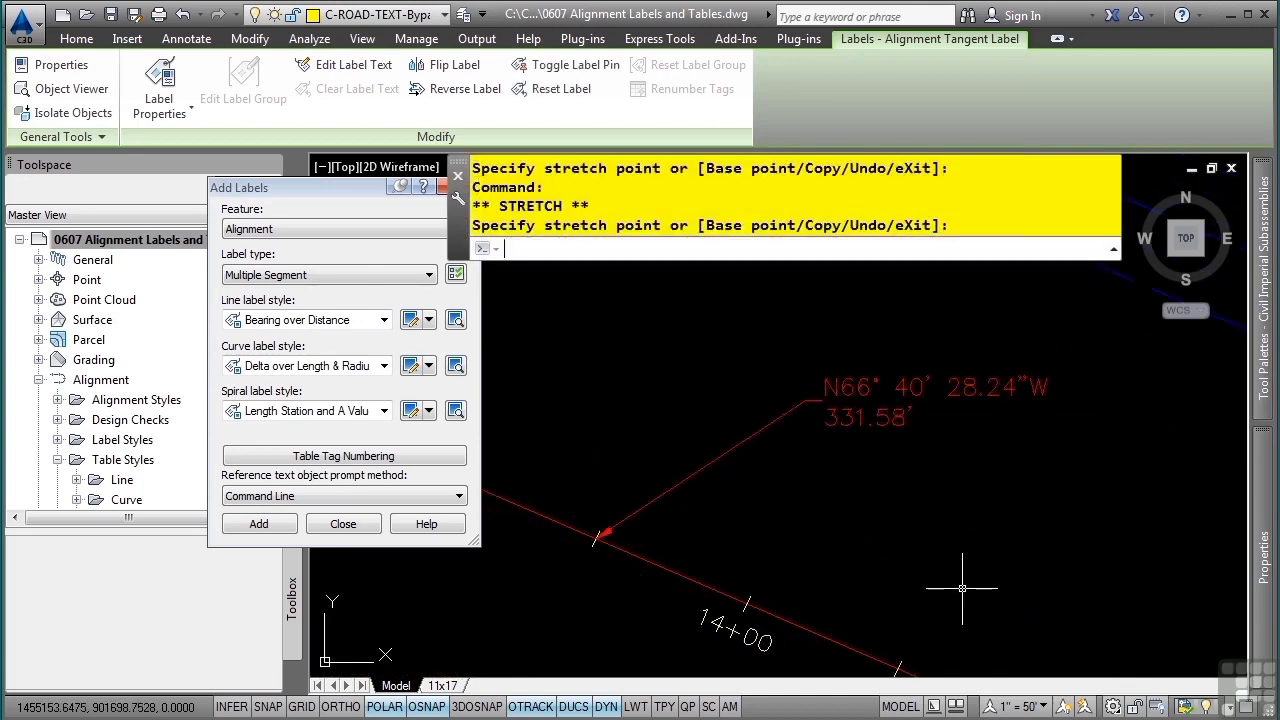
{"action": "key", "text": "Escape"}
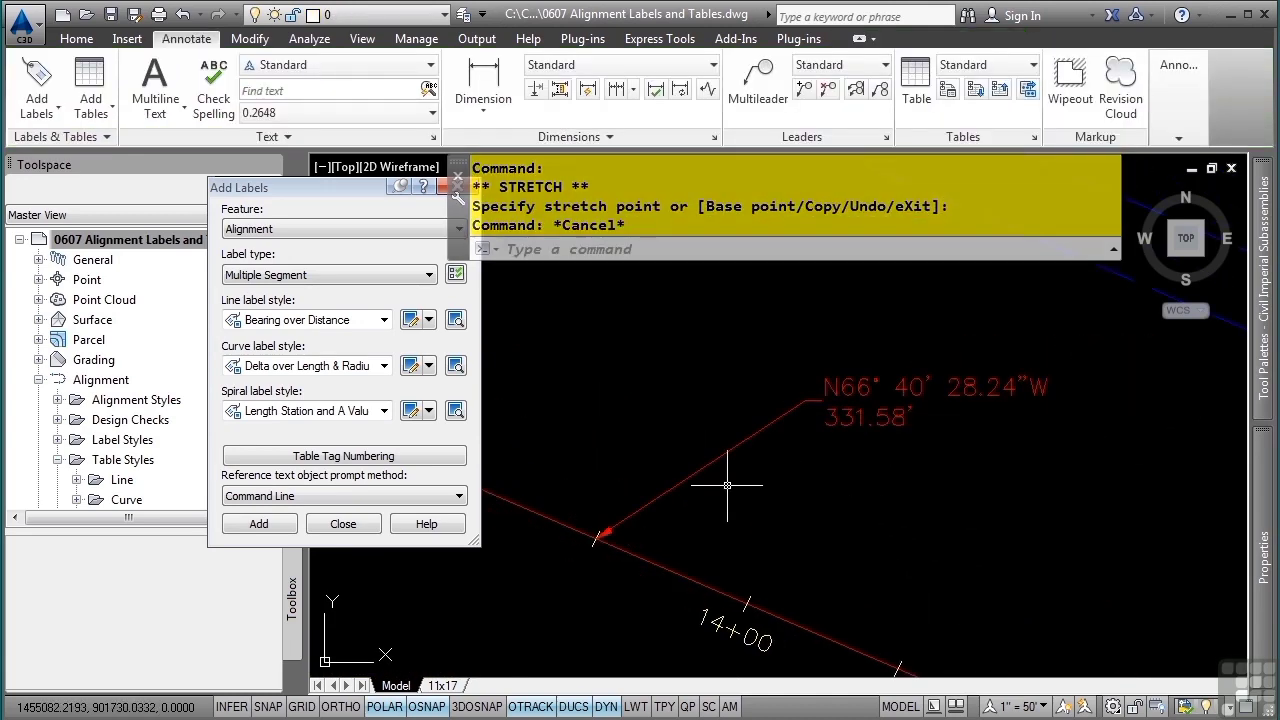
- Add Multiple Point of Intersection labels to Bypass 1 using the PI Index-PI E.N.-Sprial & Curve Data-Below style
{"action": "scroll", "coordinate": [748, 554], "scroll_direction": "down", "scroll_amount": 3}
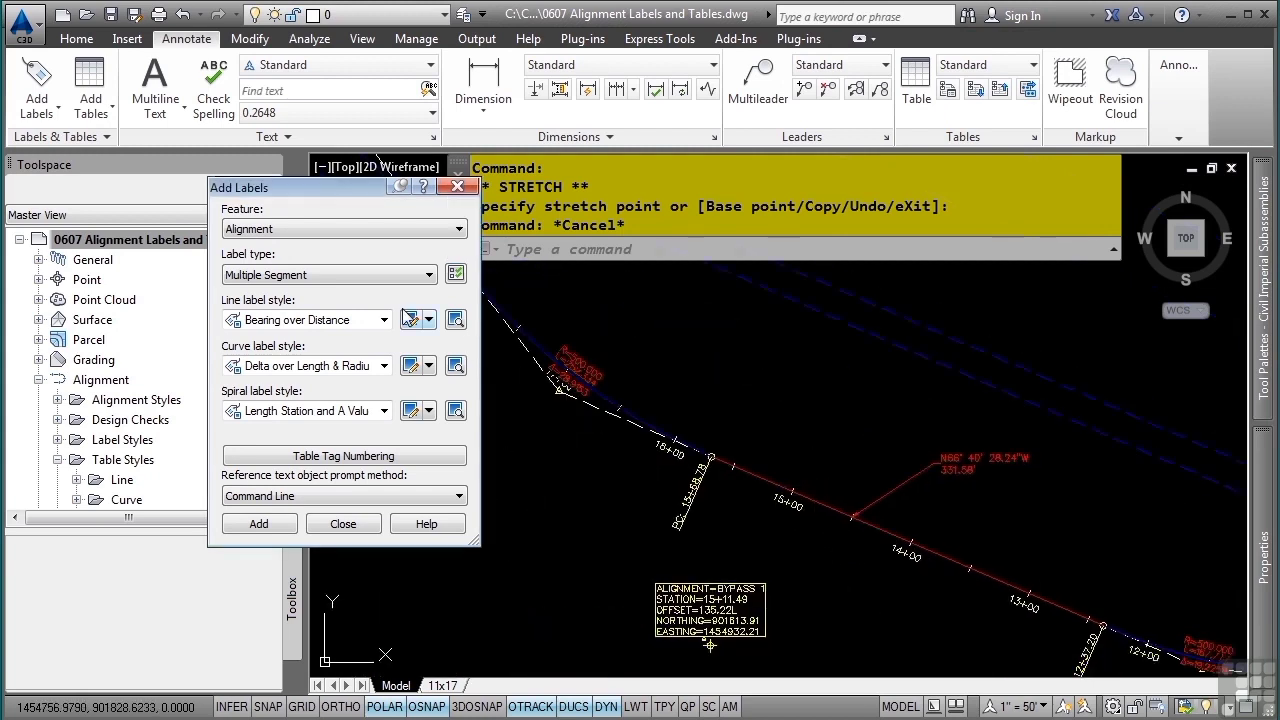
{"action": "left_click", "coordinate": [377, 275]}
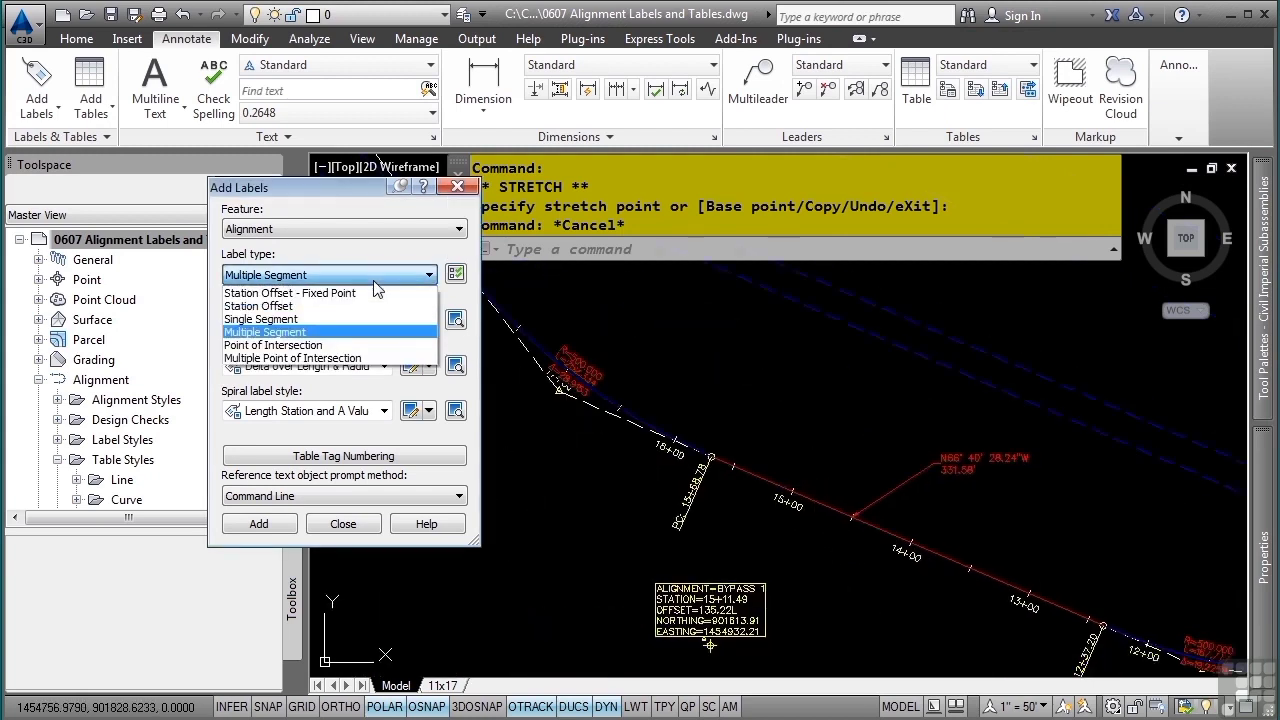
{"action": "left_click", "coordinate": [298, 358]}
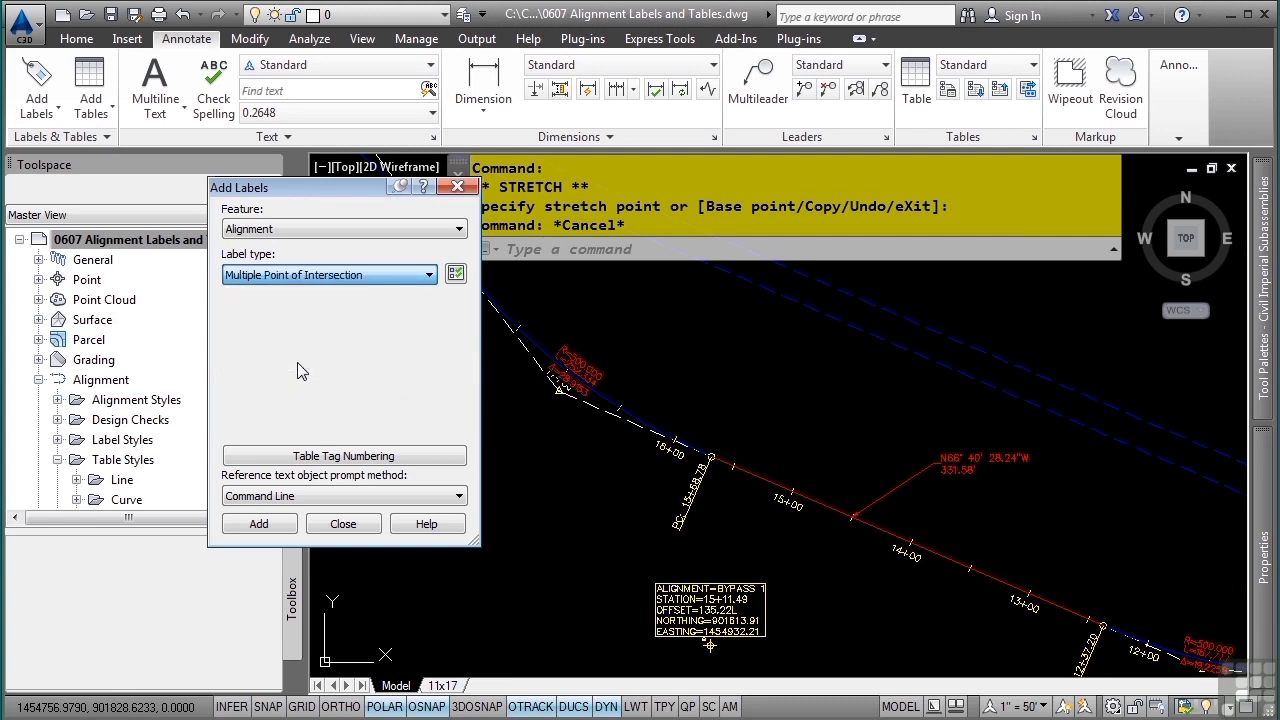
{"action": "left_click", "coordinate": [345, 320]}
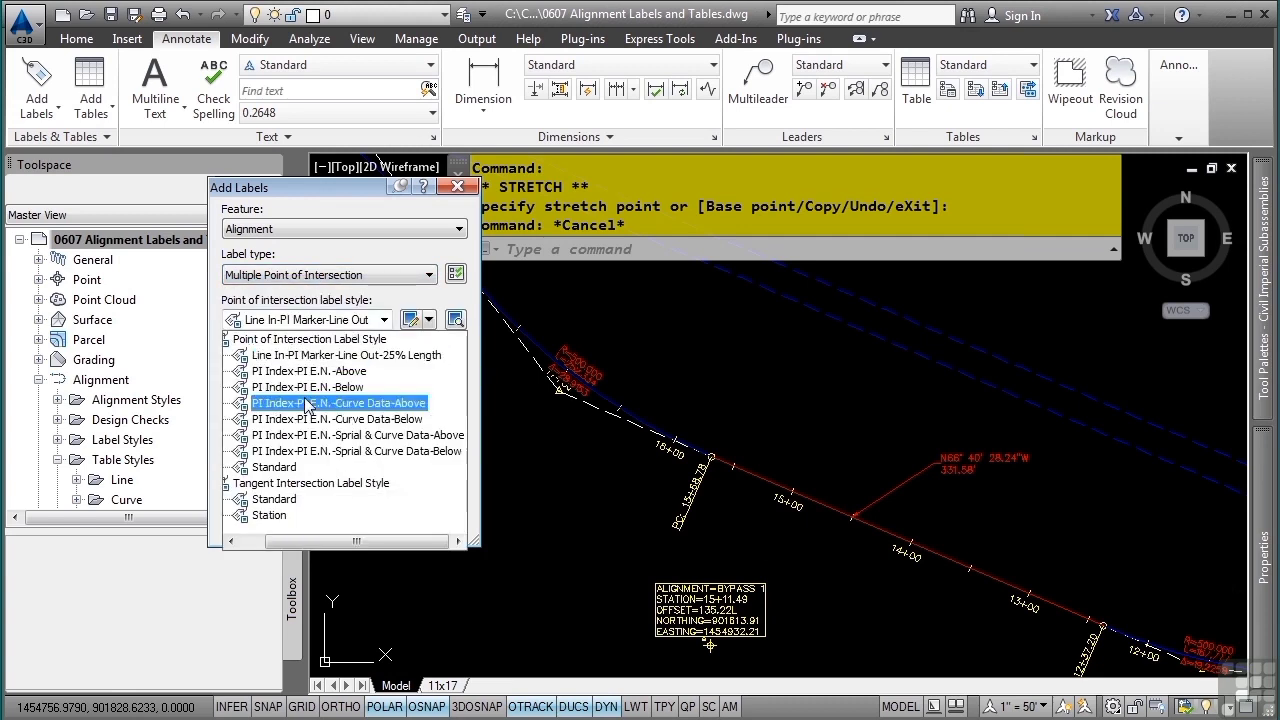
{"action": "left_click", "coordinate": [338, 451]}
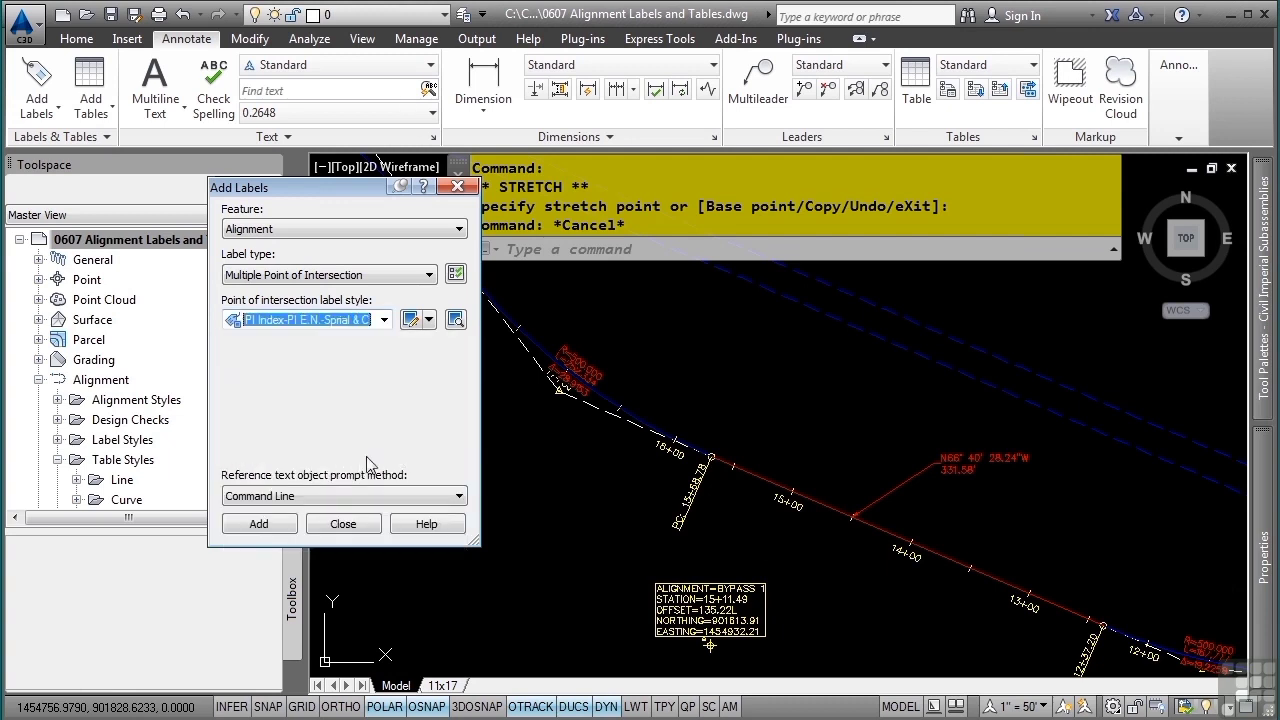
{"action": "left_click", "coordinate": [259, 523]}
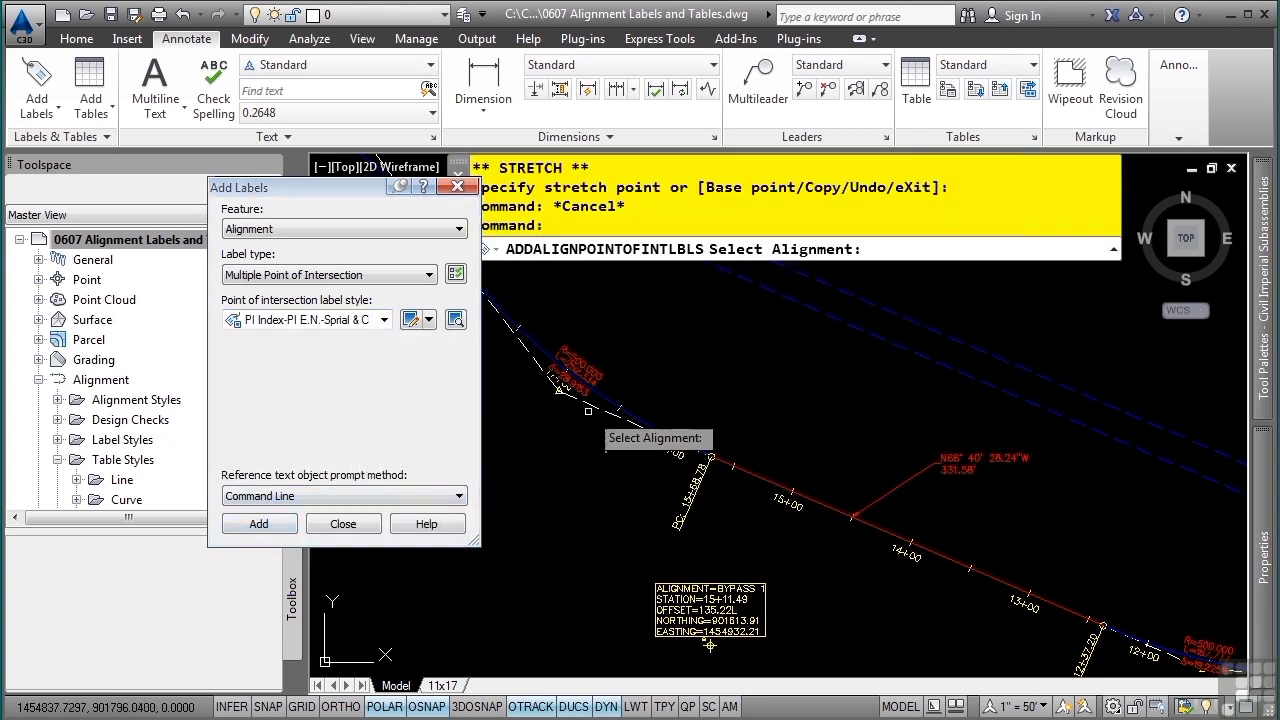
{"action": "left_click", "coordinate": [560, 392]}
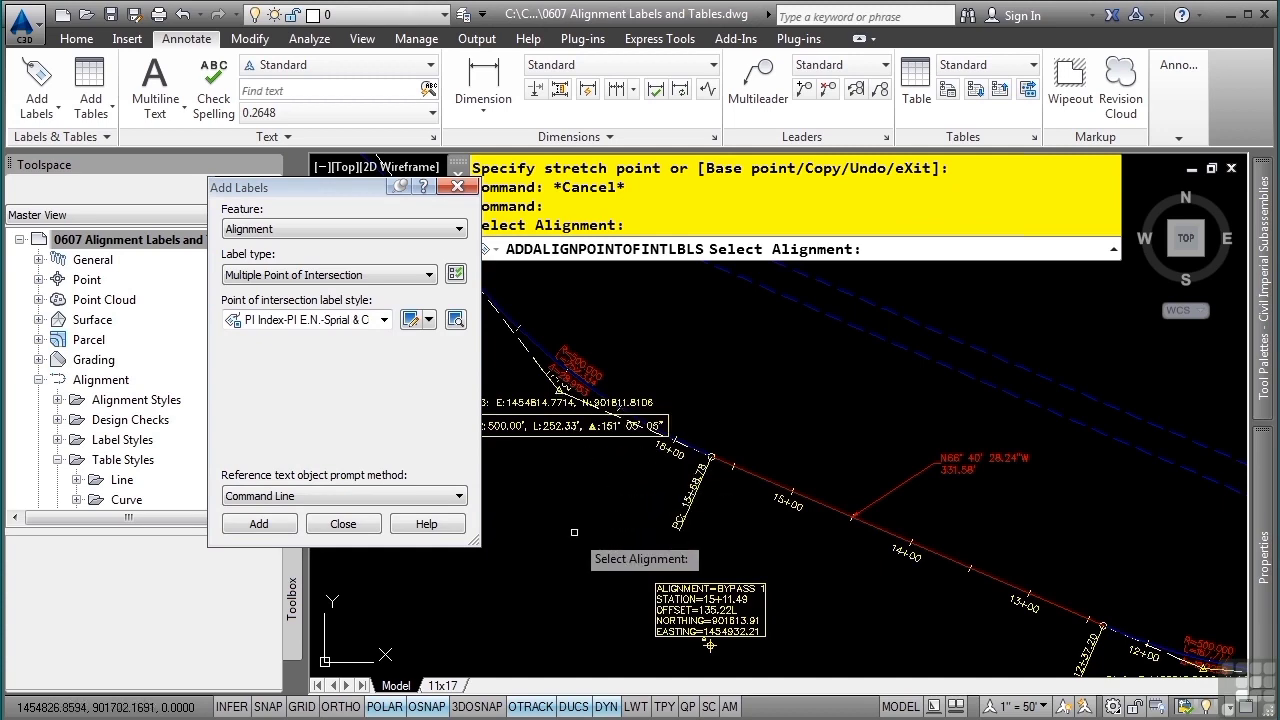
{"action": "middle_click_drag", "start_coordinate": [715, 601], "coordinate": [890, 580]}
{"action": "middle_click_drag", "start_coordinate": [1168, 610], "coordinate": [934, 454]}
{"action": "mouse_move", "coordinate": [1090, 548]}
{"action": "middle_mouse_down"}
{"action": "mouse_move", "coordinate": [870, 537]}
{"action": "mouse_move", "coordinate": [782, 494]}
{"action": "middle_mouse_up"}
{"action": "scroll", "coordinate": [872, 537], "scroll_direction": "up", "scroll_amount": 2}
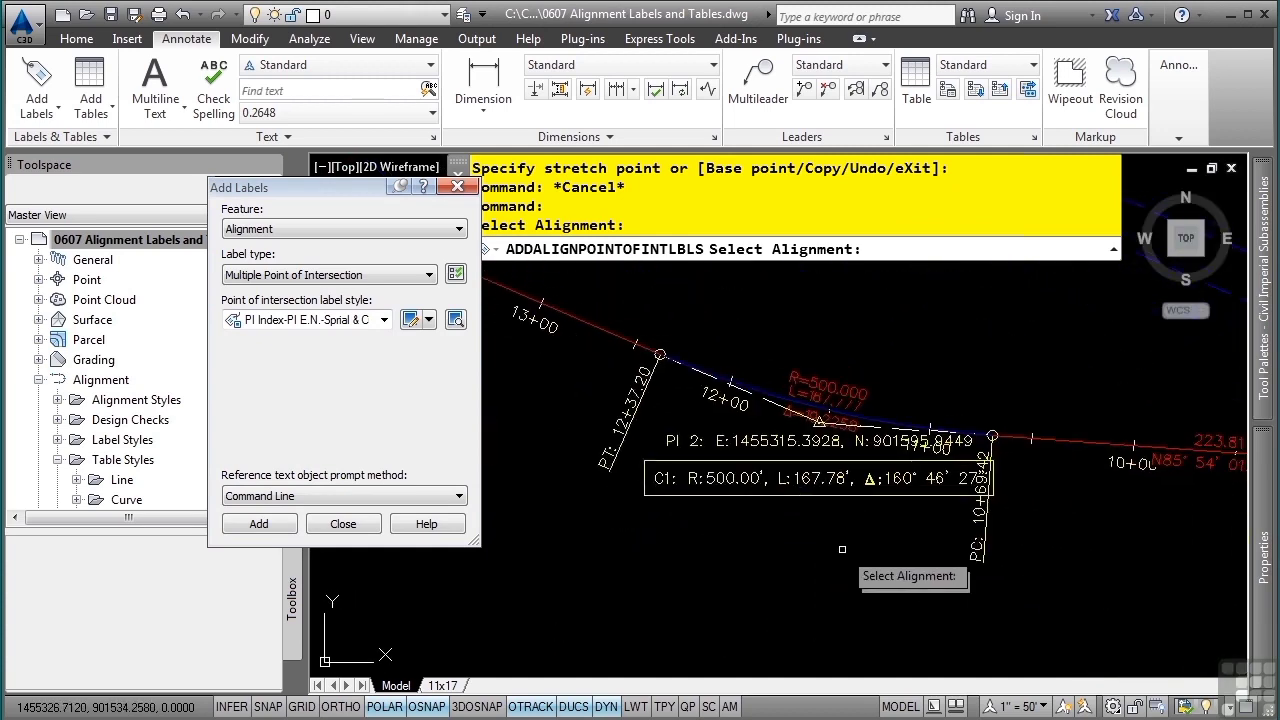
{"action": "key", "text": "Escape"}
{"action": "key", "text": "Escape"}
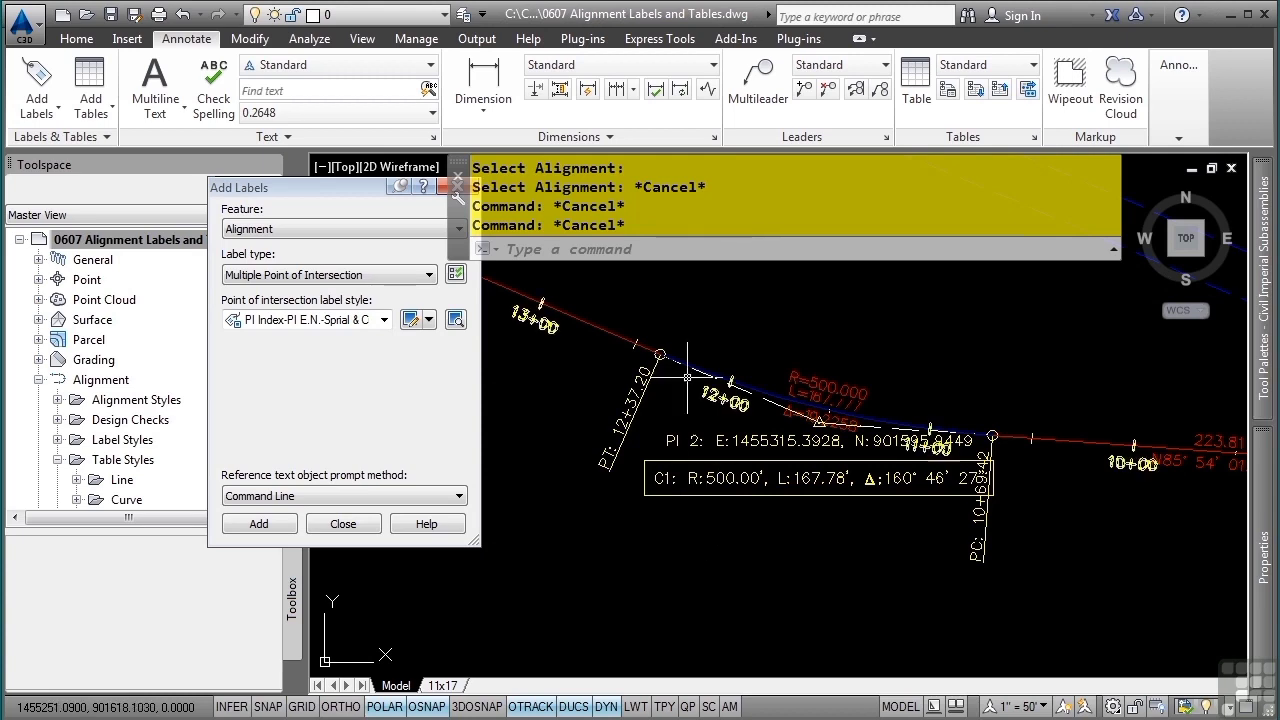
- Try stretching the Bypass 1 curve from its PC near station 10+69 back toward station 12+00, and undo the grip edit
{"action": "left_click", "coordinate": [605, 328]}
{"action": "left_click", "coordinate": [596, 334]}
{"action": "left_click", "coordinate": [992, 435]}
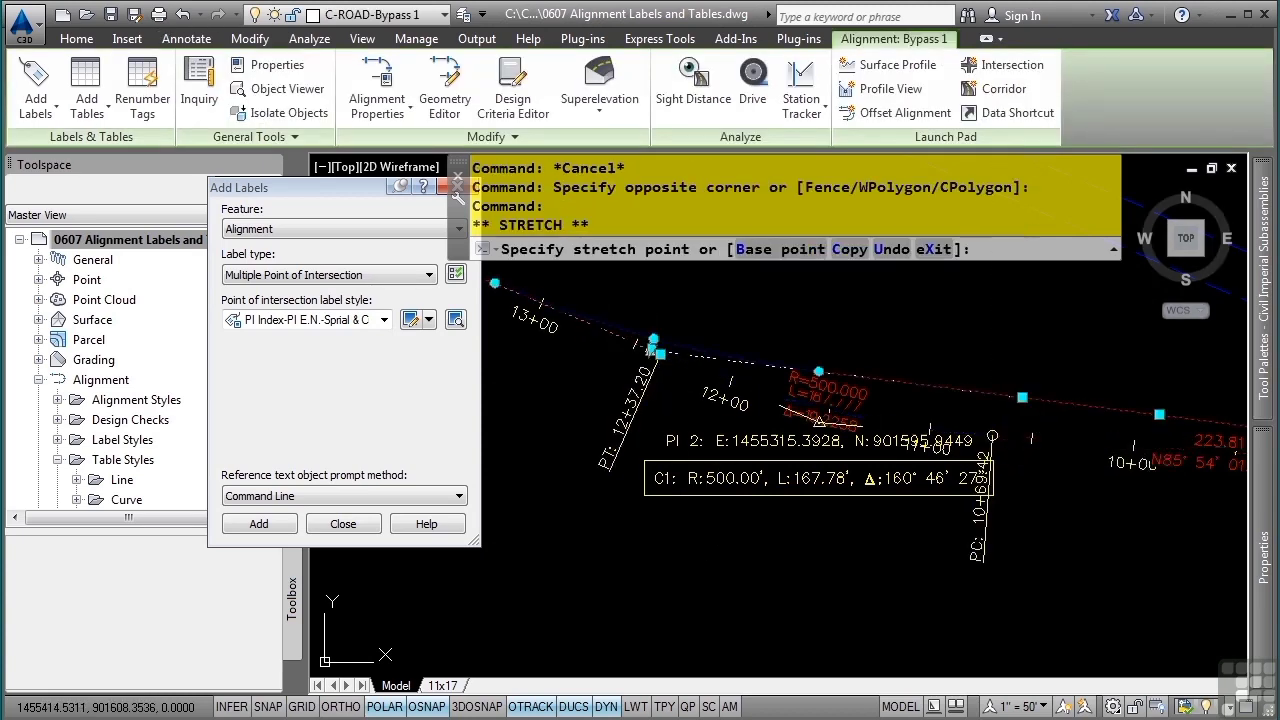
{"action": "left_click", "coordinate": [845, 405]}
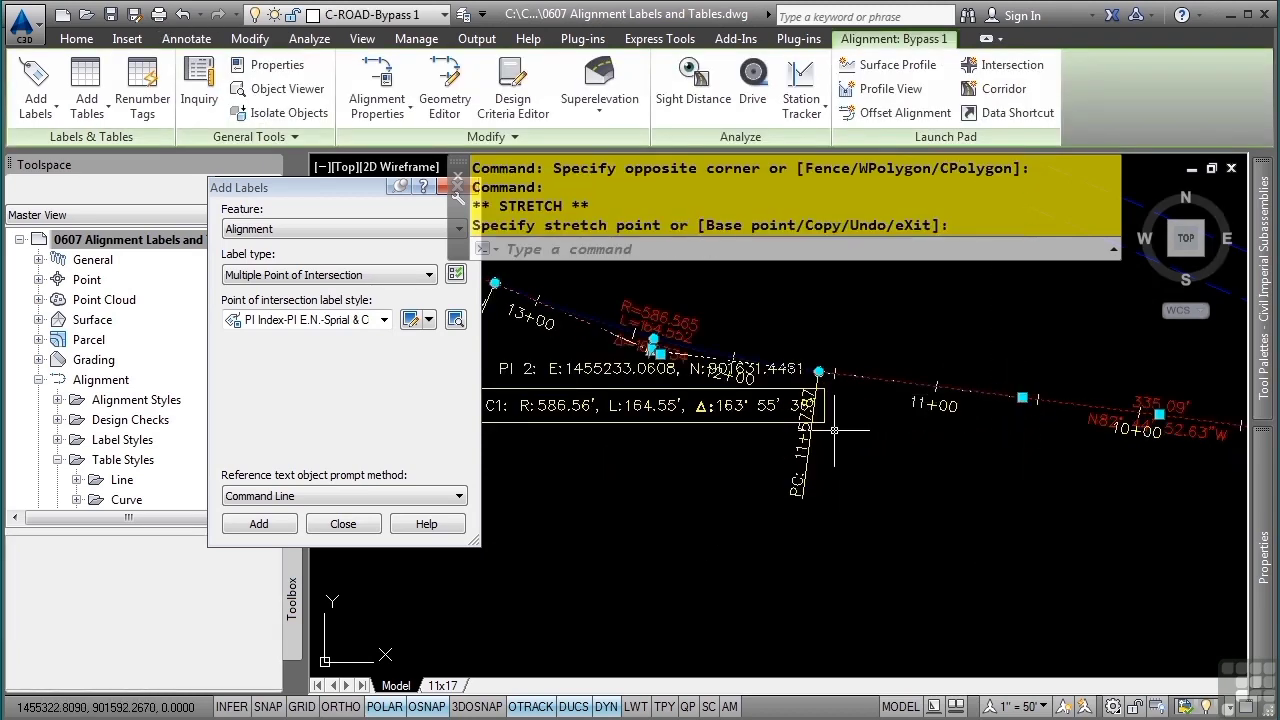
{"action": "type", "text": "u"}
{"action": "key", "text": "Return"}
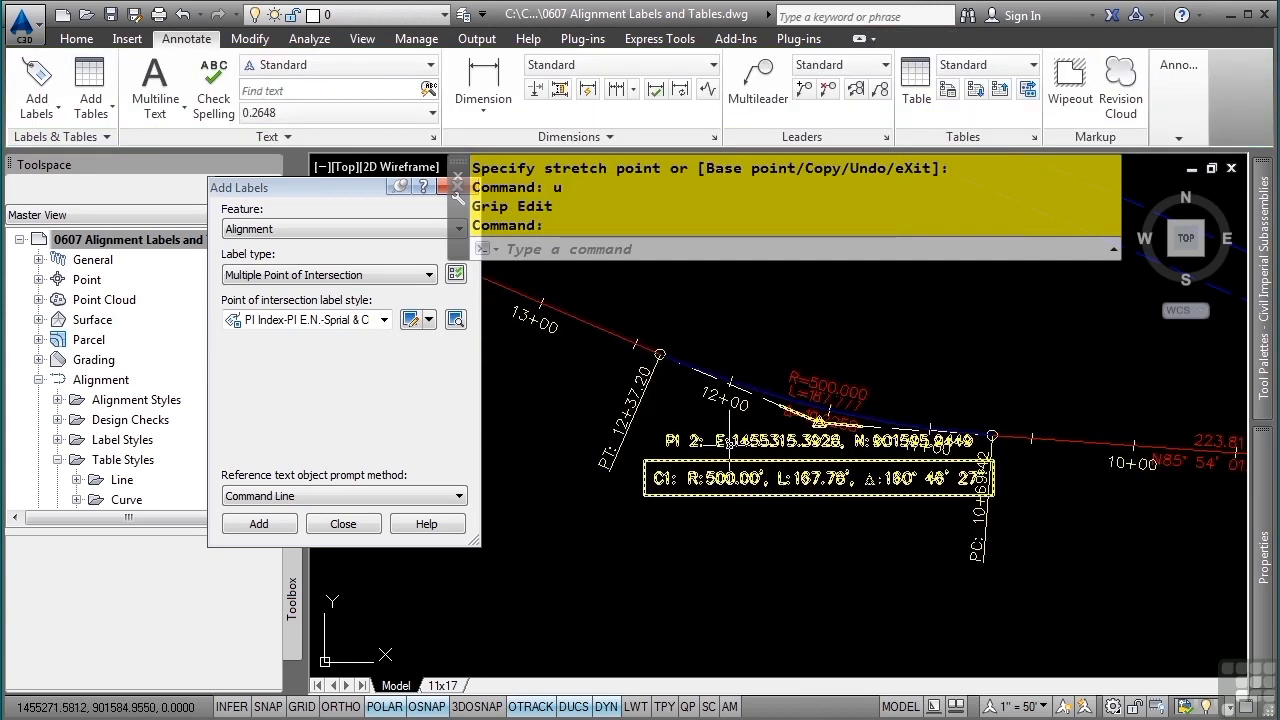
- Finish adding labels and place a dynamic alignment segment table for Bypass 1 below it, using the Radius Length Direction and A Value style
{"action": "left_click", "coordinate": [370, 290]}
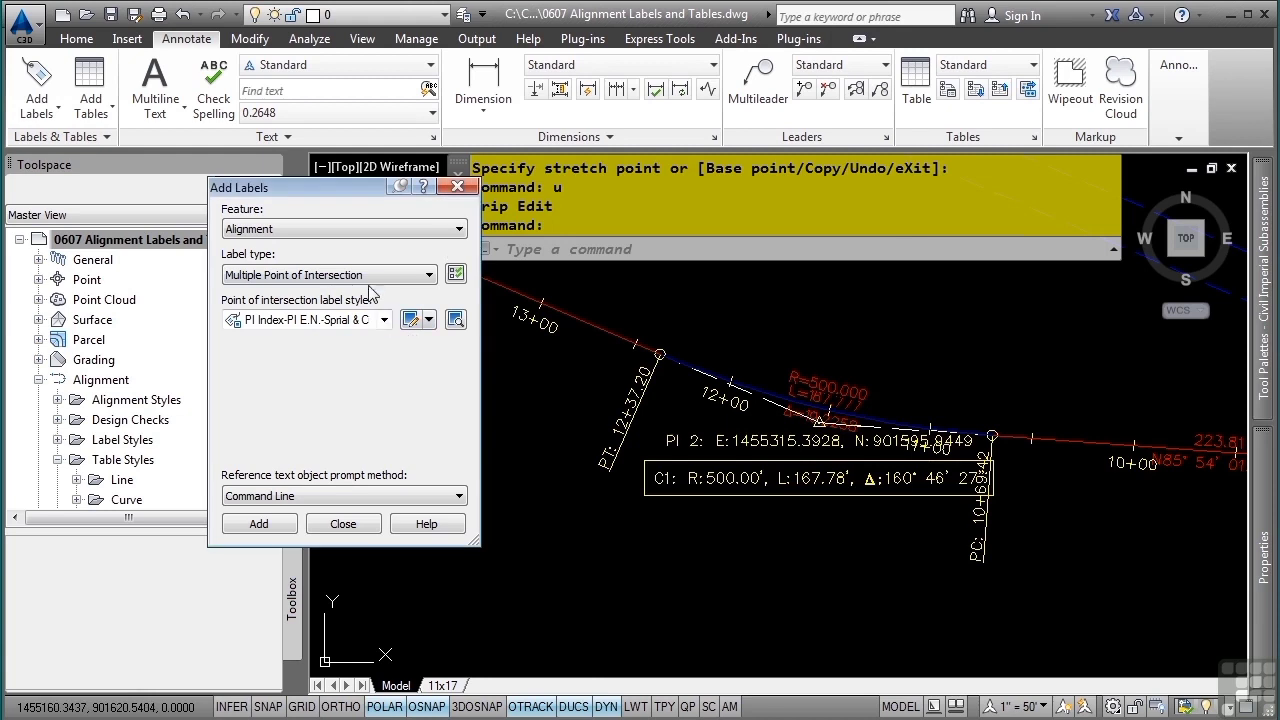
{"action": "left_click", "coordinate": [343, 523]}
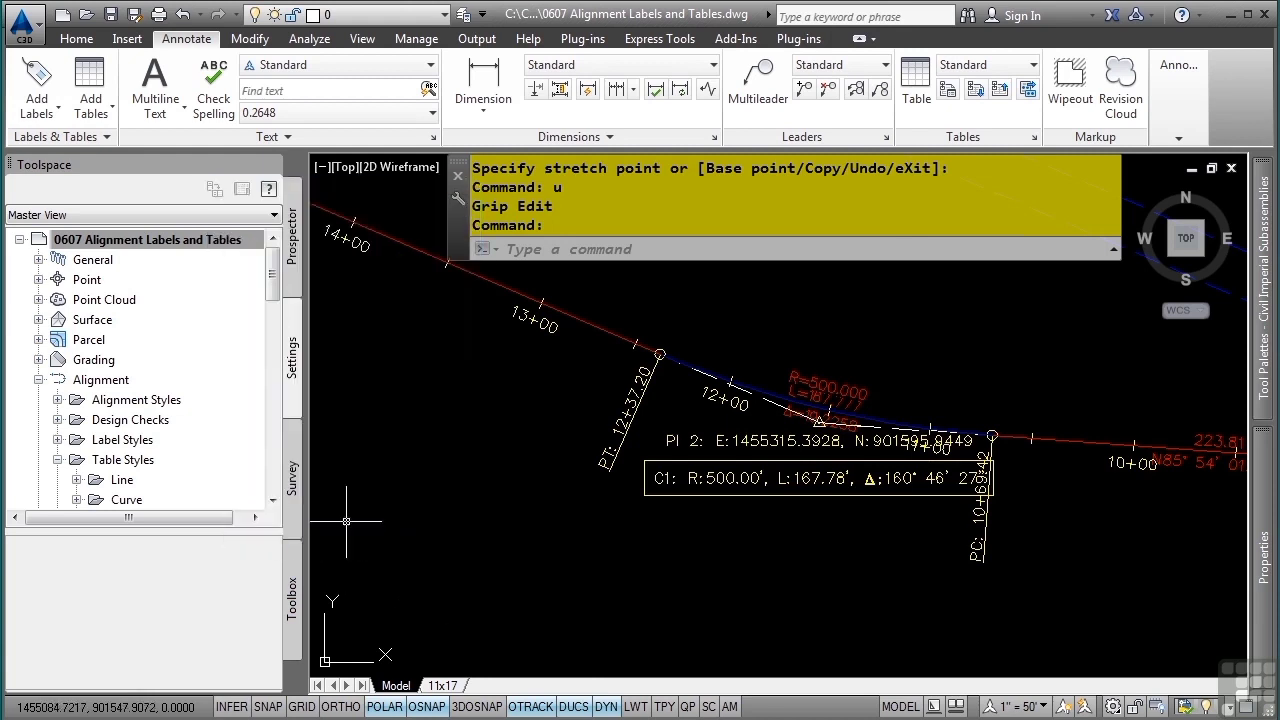
{"action": "left_click", "coordinate": [103, 118]}
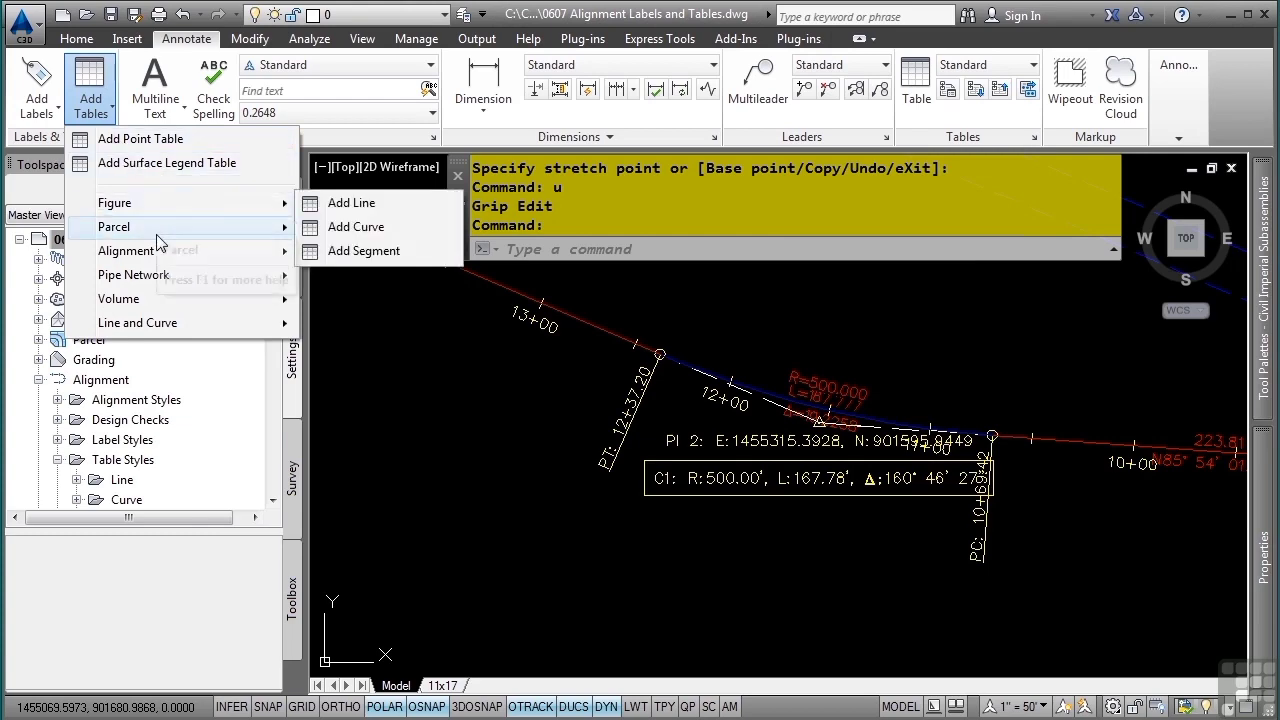
{"action": "mouse_move", "coordinate": [153, 250]}
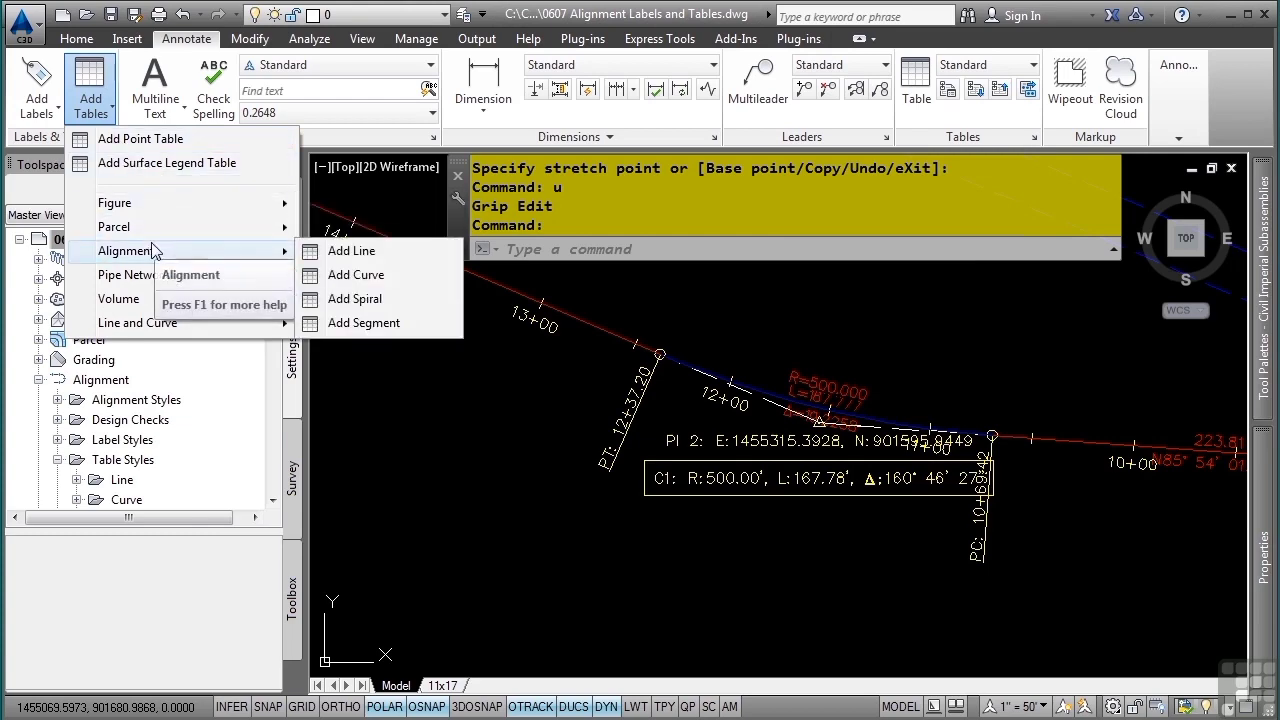
{"action": "left_click", "coordinate": [345, 322]}
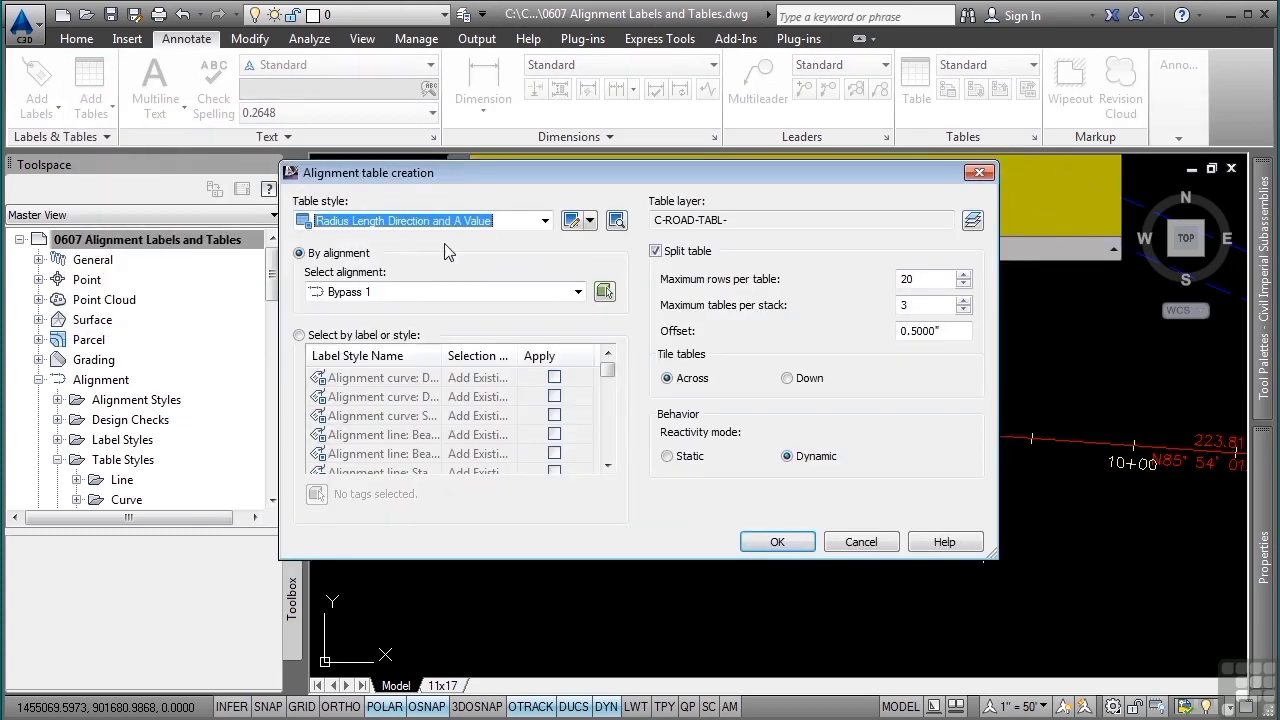
{"action": "left_click", "coordinate": [545, 221]}
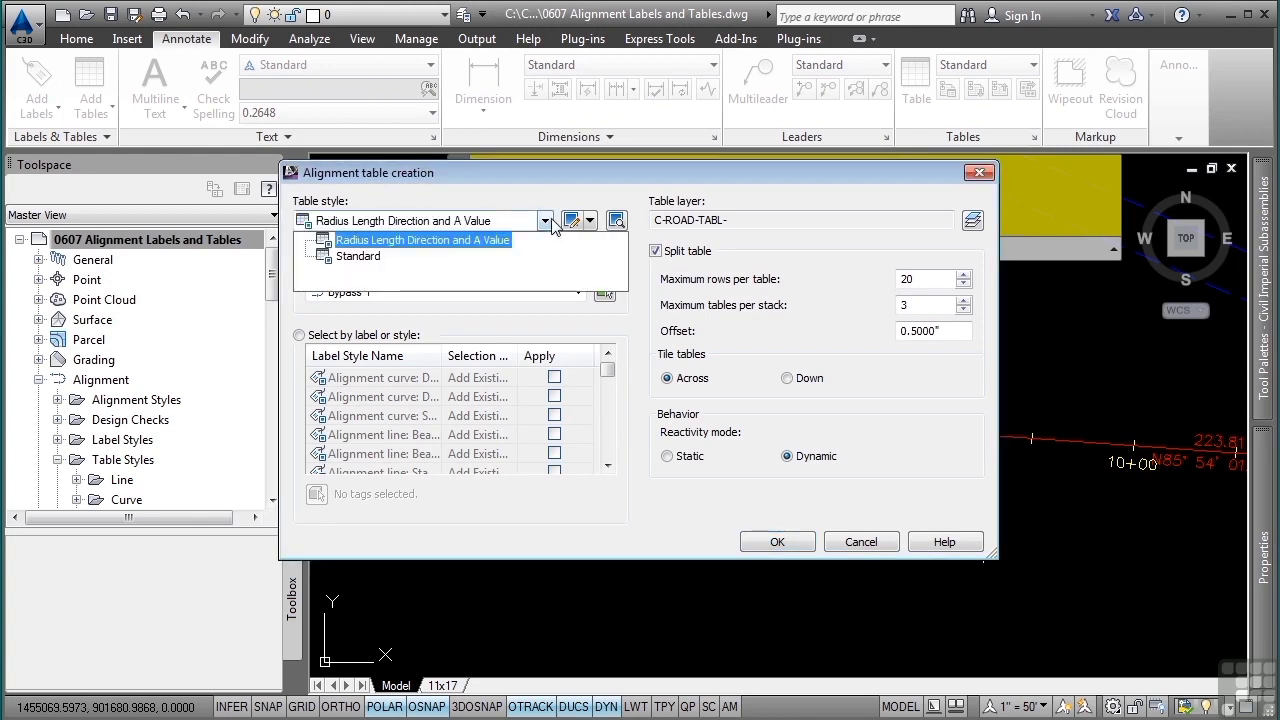
{"action": "left_click", "coordinate": [548, 221]}
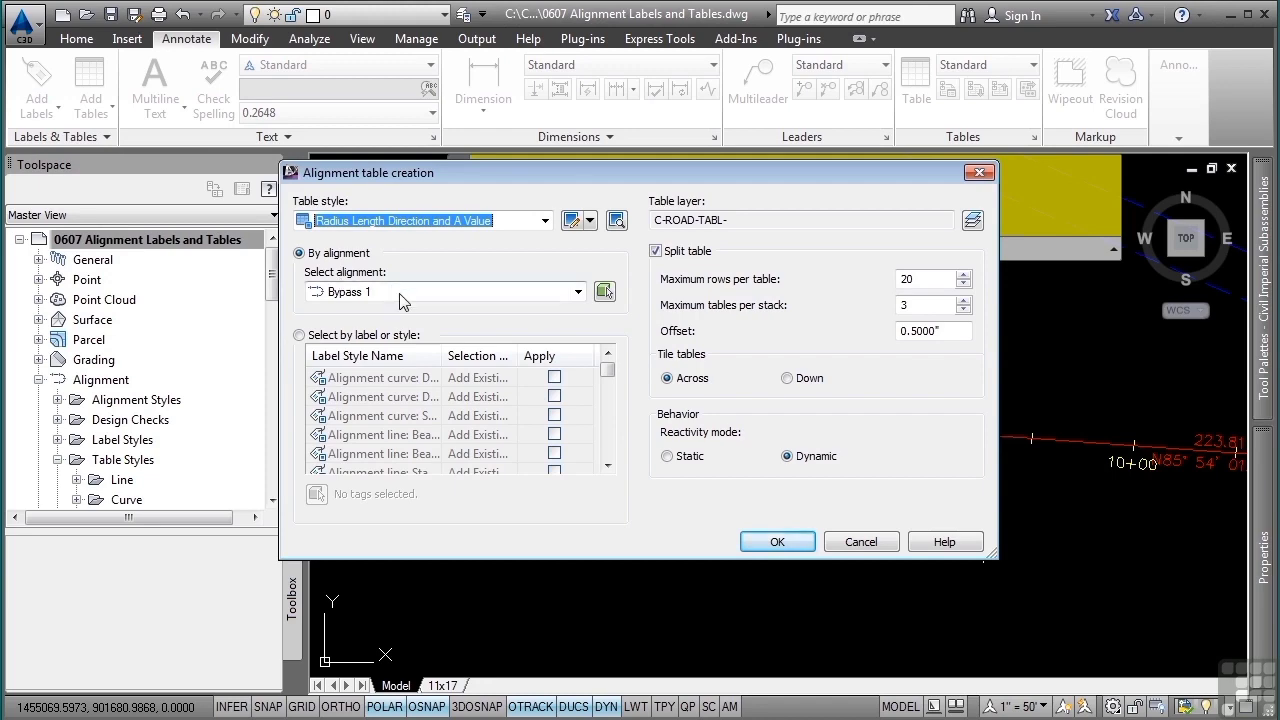
{"action": "left_click", "coordinate": [777, 541]}
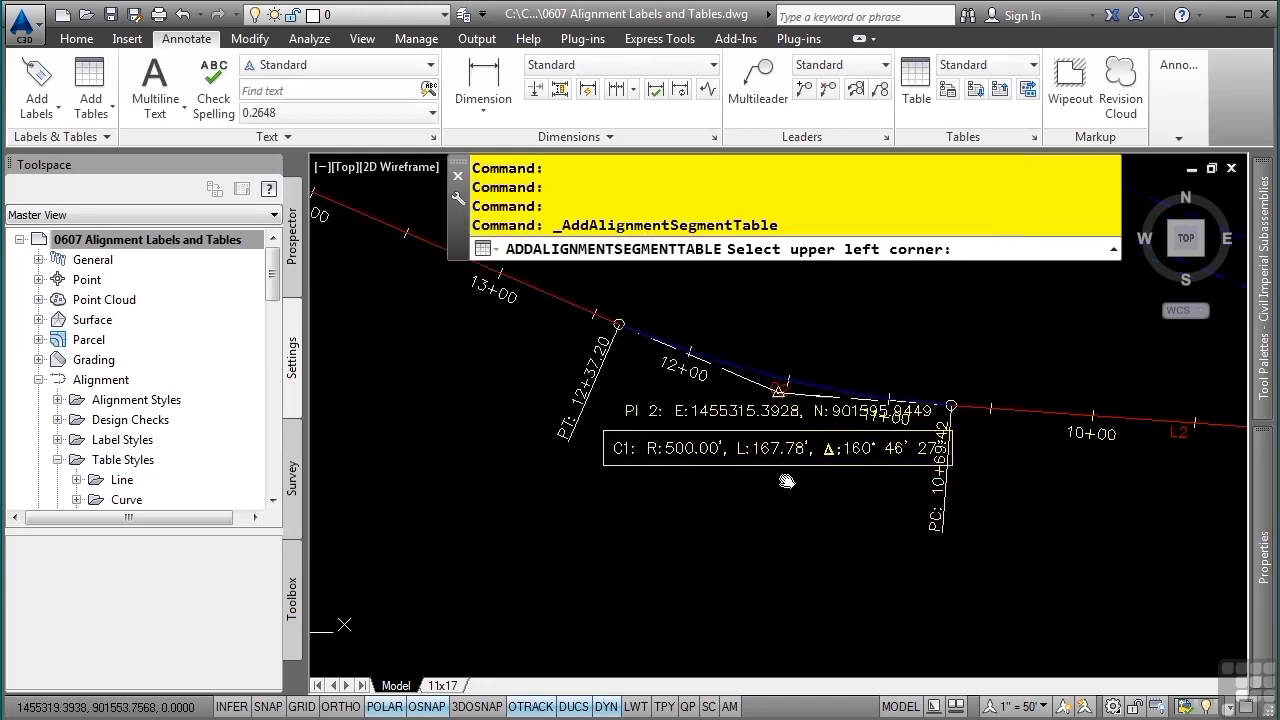
{"action": "left_click", "coordinate": [636, 370]}
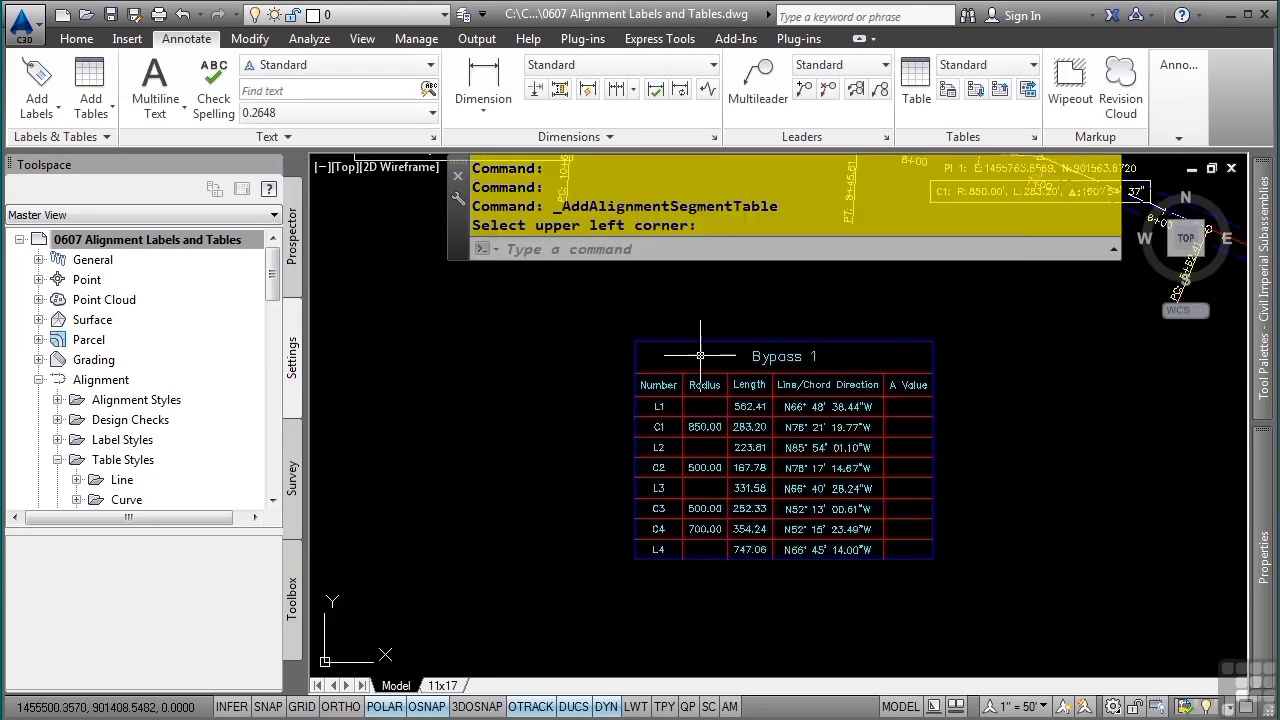
- Try shifting the first Bypass 1 tangent by its midpoint near station 3+00 to test the table's reactivity, and undo the grip edit
{"action": "middle_click_drag", "start_coordinate": [1006, 363], "coordinate": [935, 551]}
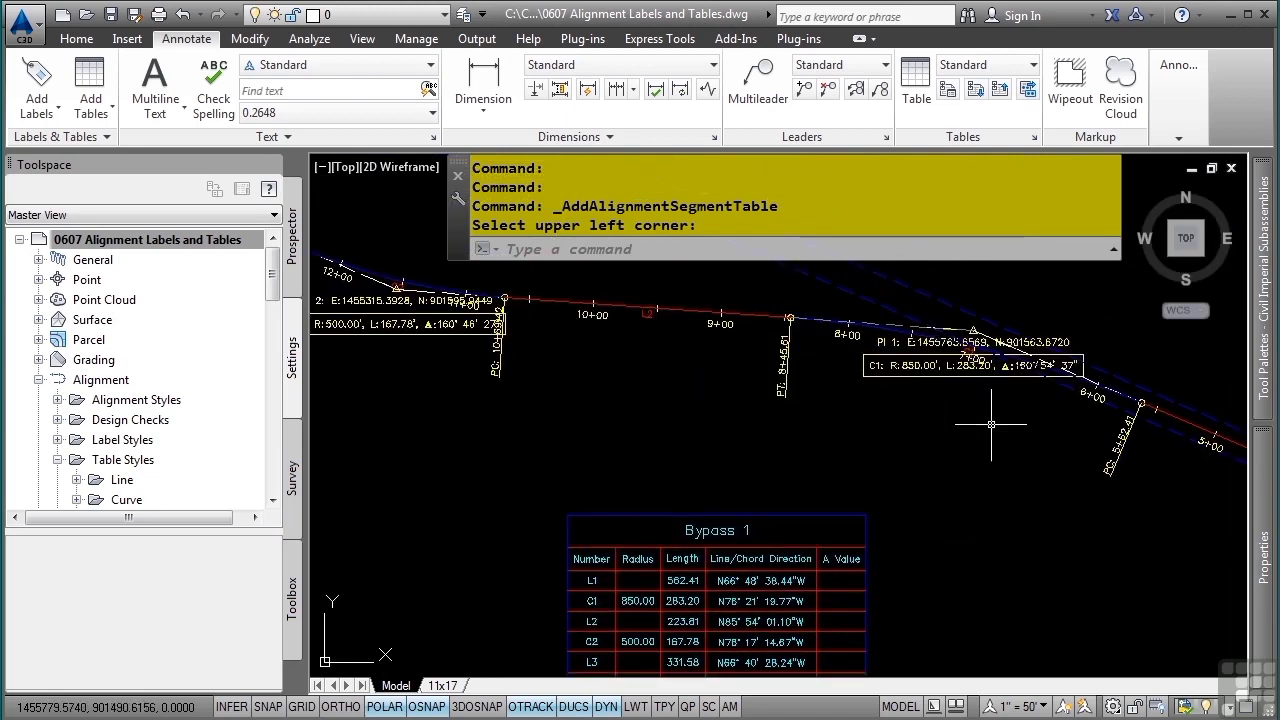
{"action": "mouse_move", "coordinate": [1014, 435]}
{"action": "middle_mouse_down"}
{"action": "mouse_move", "coordinate": [917, 391]}
{"action": "mouse_move", "coordinate": [801, 382]}
{"action": "middle_mouse_up"}
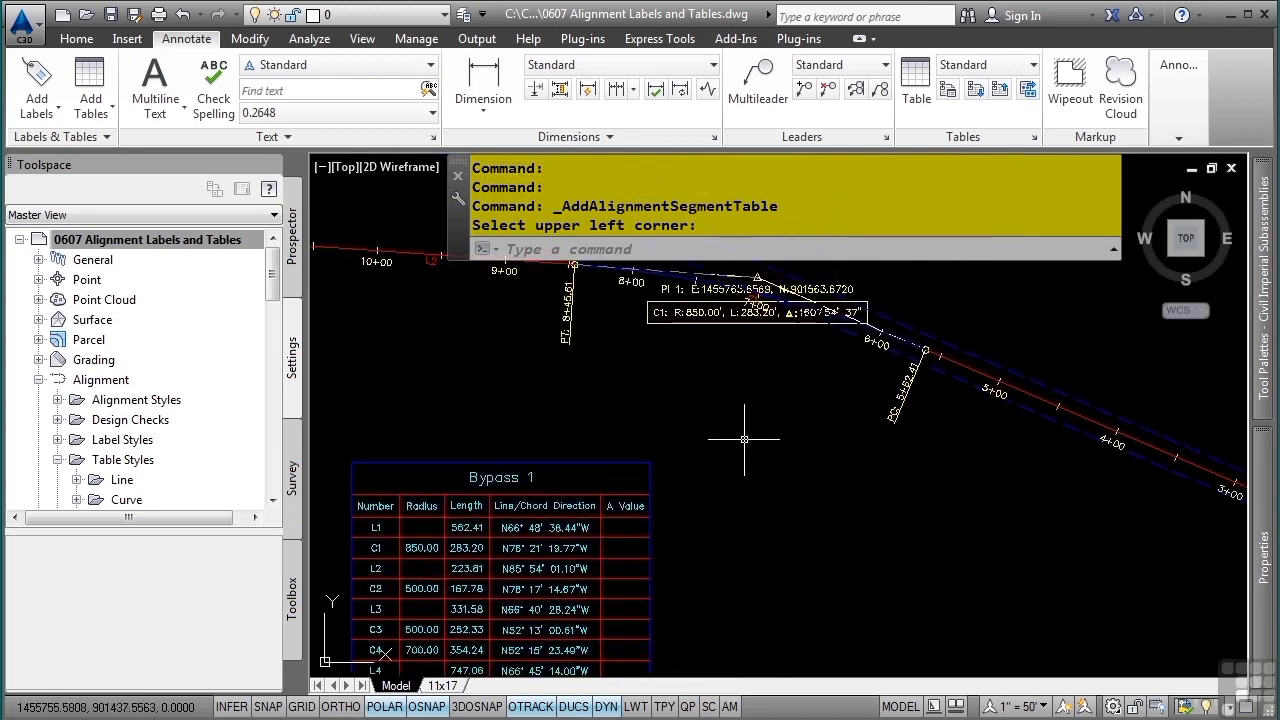
{"action": "middle_click_drag", "start_coordinate": [684, 532], "coordinate": [751, 507]}
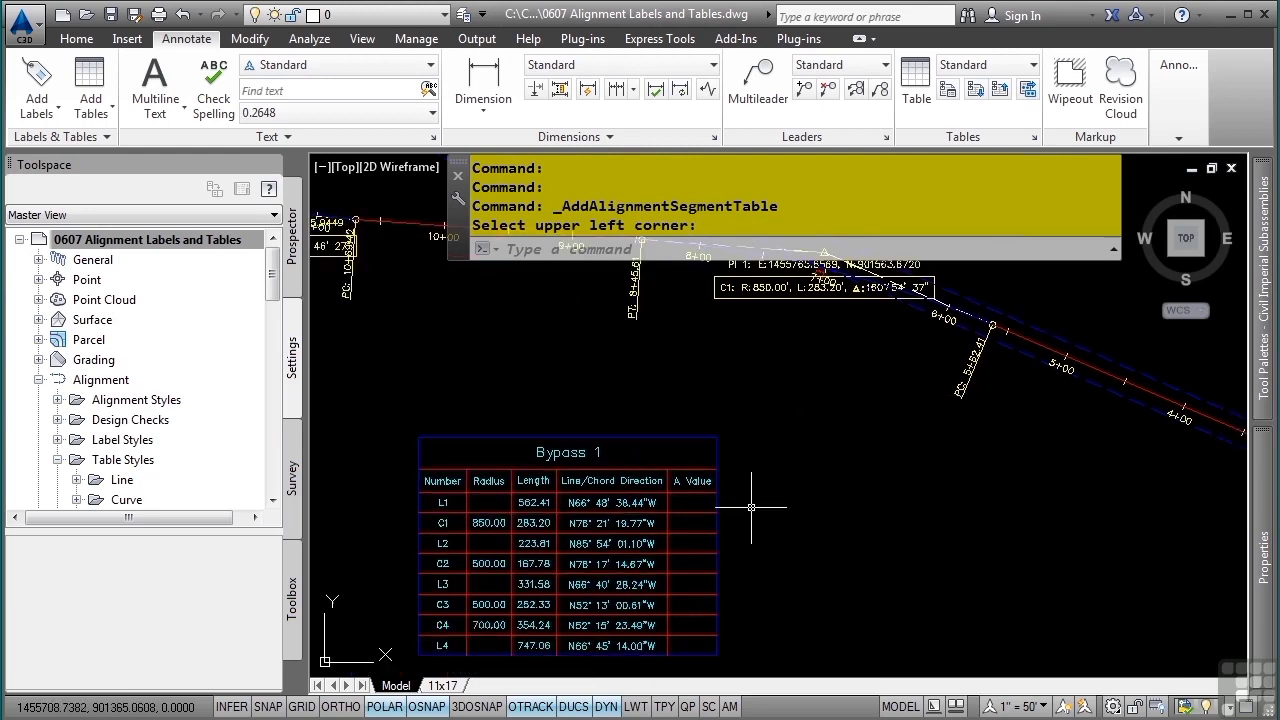
{"action": "left_click", "coordinate": [1089, 369]}
{"action": "middle_click_drag", "start_coordinate": [1009, 499], "coordinate": [950, 425]}
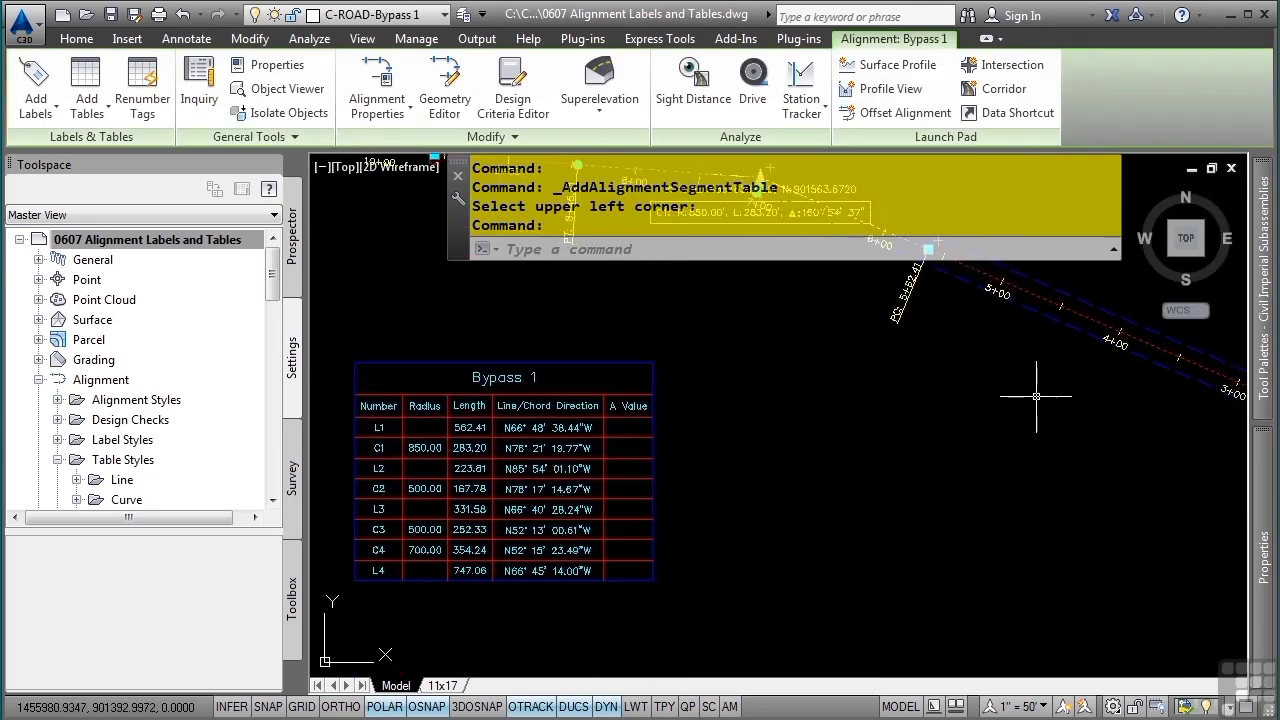
{"action": "scroll", "coordinate": [1010, 435], "scroll_direction": "down", "scroll_amount": 4}
{"action": "scroll", "coordinate": [1058, 420], "scroll_direction": "up", "scroll_amount": 2}
{"action": "left_click", "coordinate": [1118, 382]}
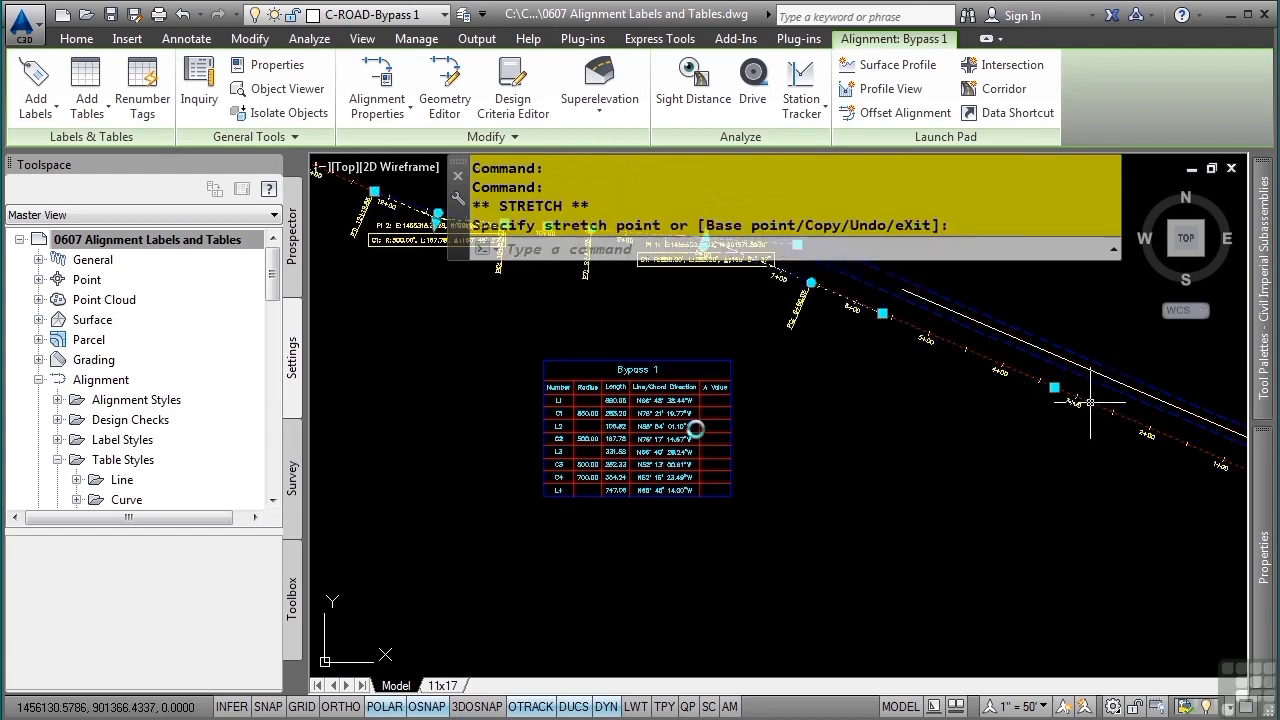
{"action": "left_click", "coordinate": [796, 503]}
{"action": "type", "text": "u"}
{"action": "key", "text": "Return"}
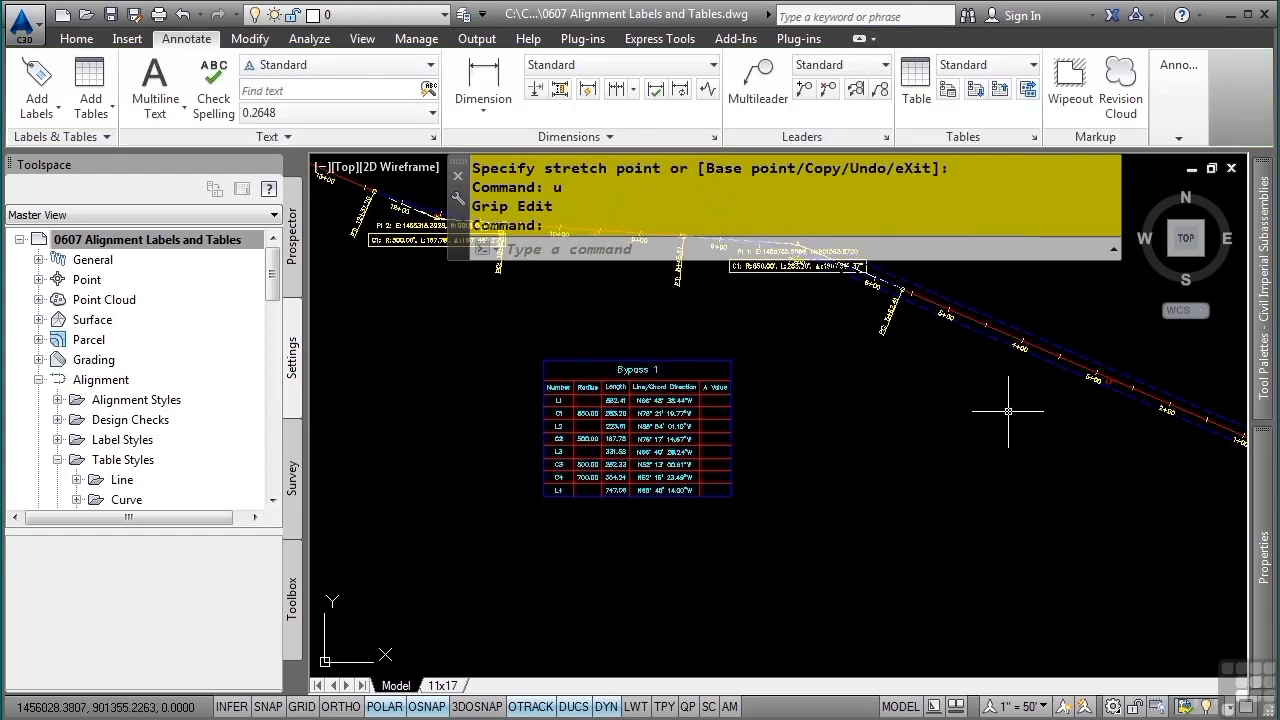
- Inspect the L1 tag label on Bypass 1's first tangent near station 3+00, and clear the selection
{"action": "scroll", "coordinate": [935, 410], "scroll_direction": "up", "scroll_amount": 4}
{"action": "scroll", "coordinate": [938, 382], "scroll_direction": "up", "scroll_amount": 2}
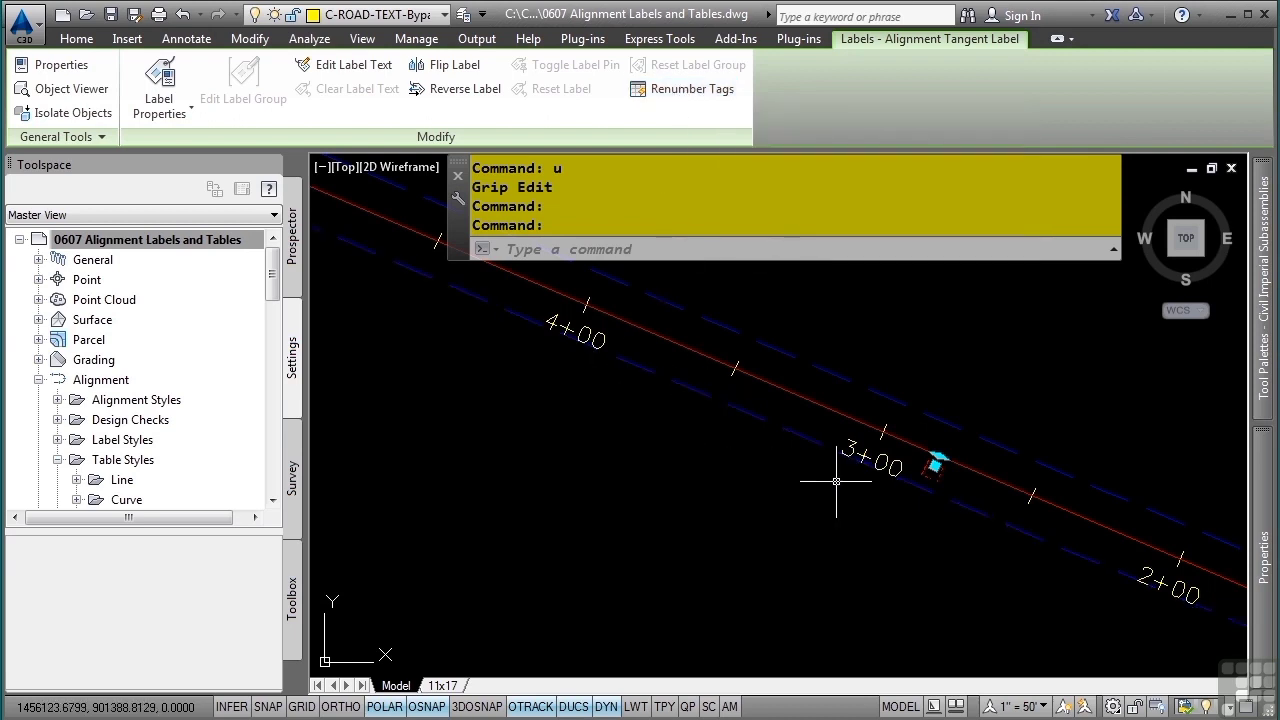
{"action": "key", "text": "Escape"}
{"action": "key", "text": "Escape"}
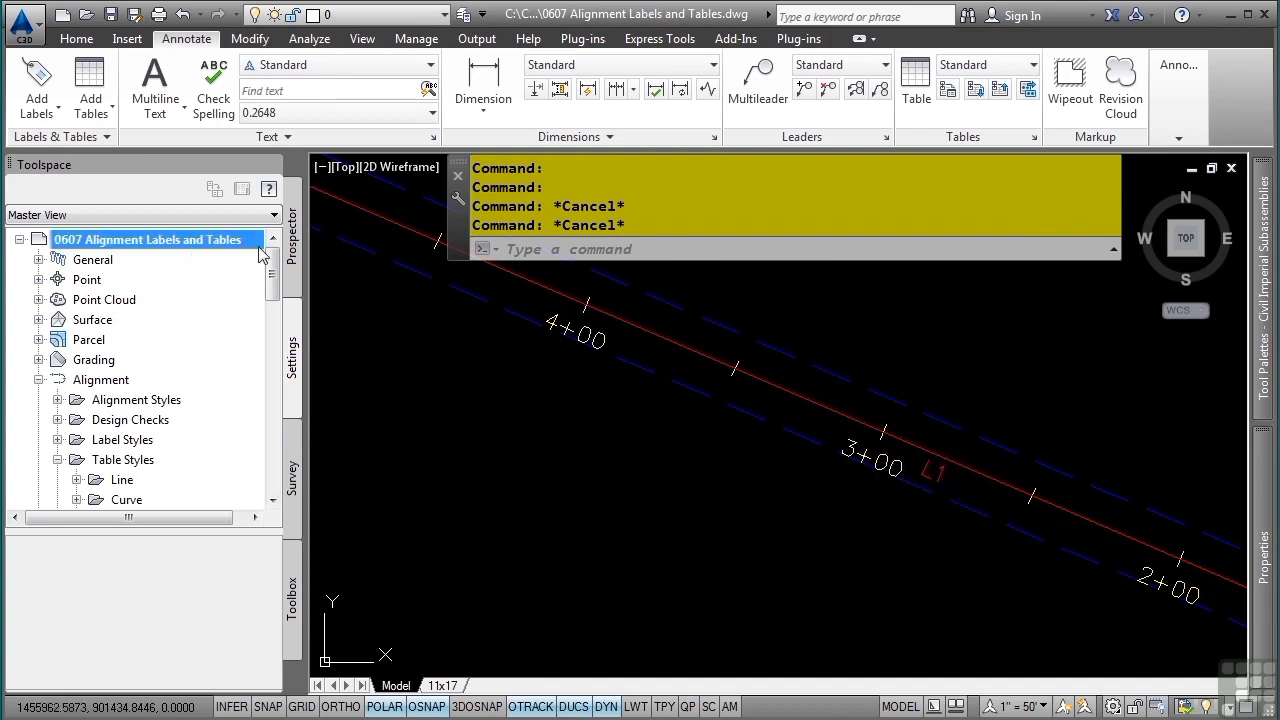
- Review the drawing's Table Tag Numbering settings for tag creation and renumbering, and close them without changes
{"action": "right_click", "coordinate": [183, 245]}
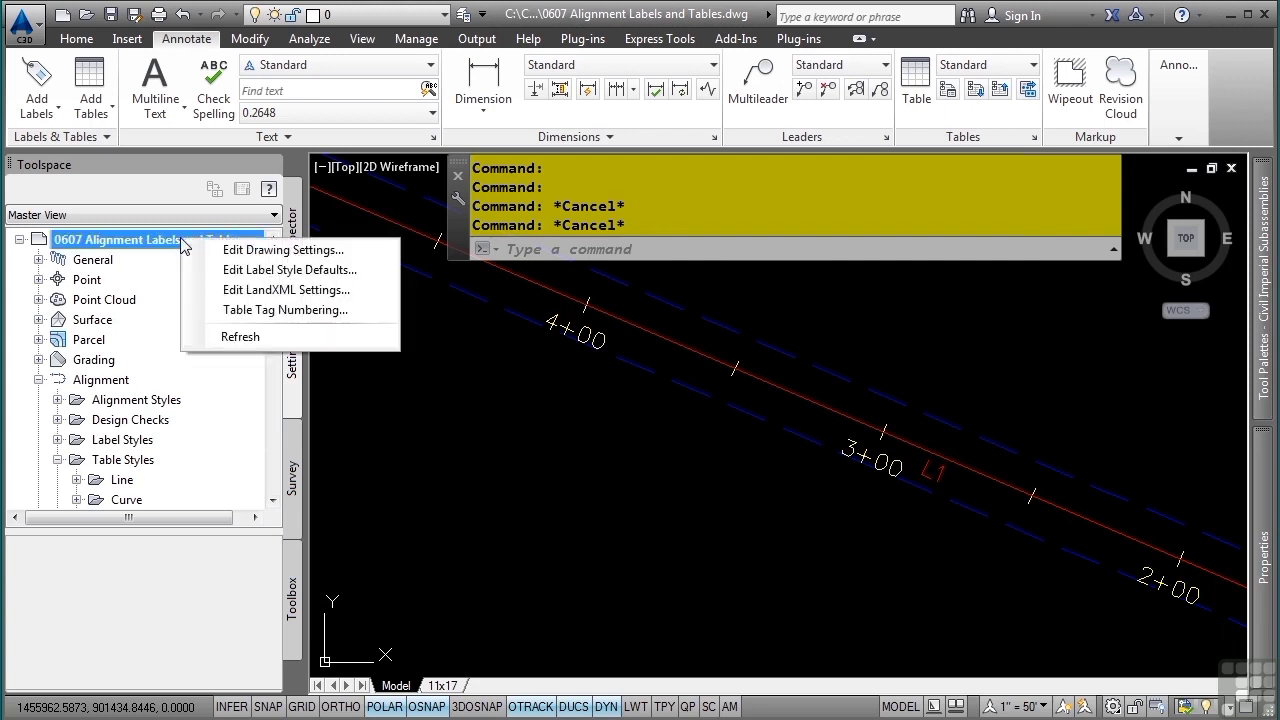
{"action": "left_click", "coordinate": [281, 313]}
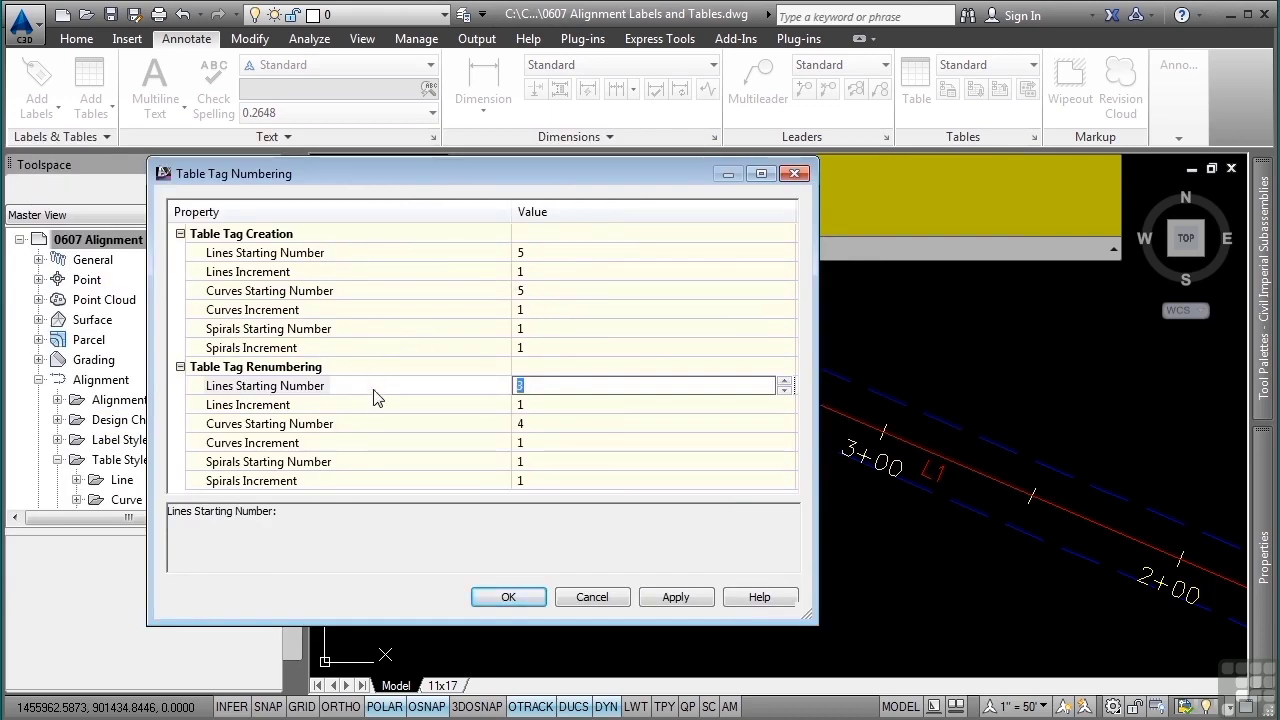
{"action": "key", "text": "Escape"}
- Bring the Bypass 1 segment table into view and reduce the annotation scale to 1" = 40' and on to 1" = 30'
{"action": "middle_click", "coordinate": [737, 575]}
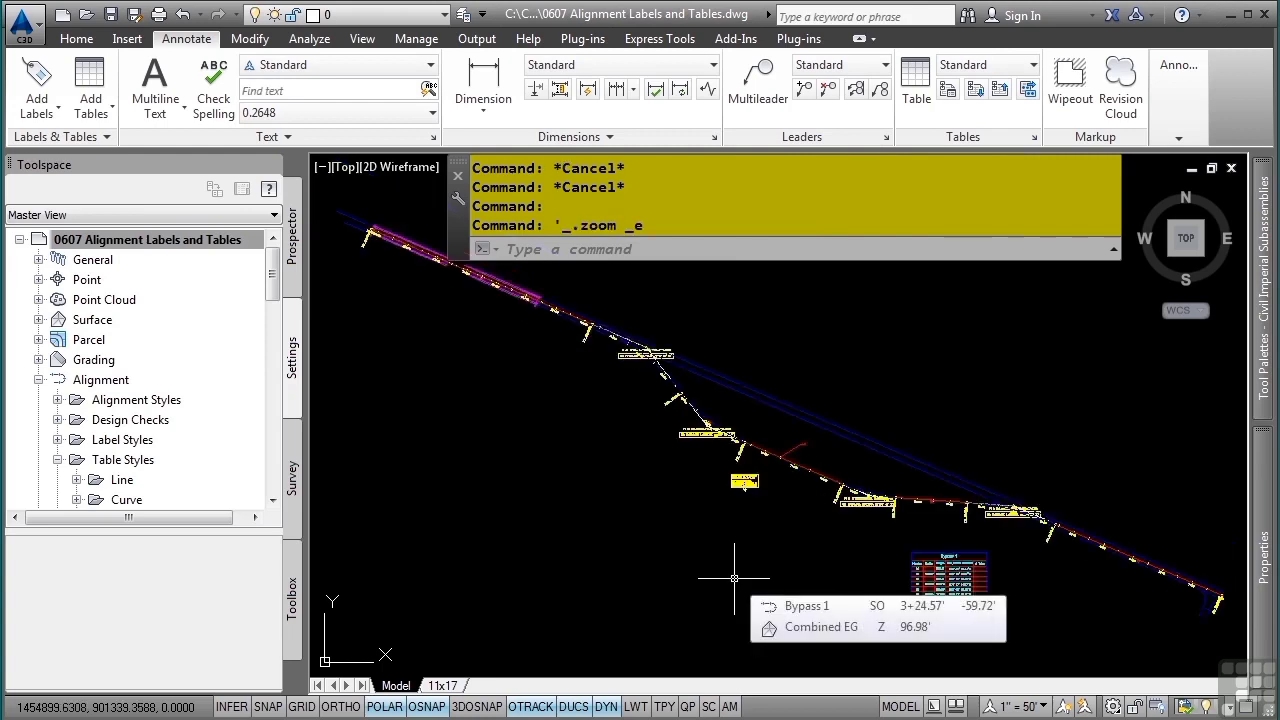
{"action": "scroll", "coordinate": [766, 513], "scroll_direction": "up", "scroll_amount": 4}
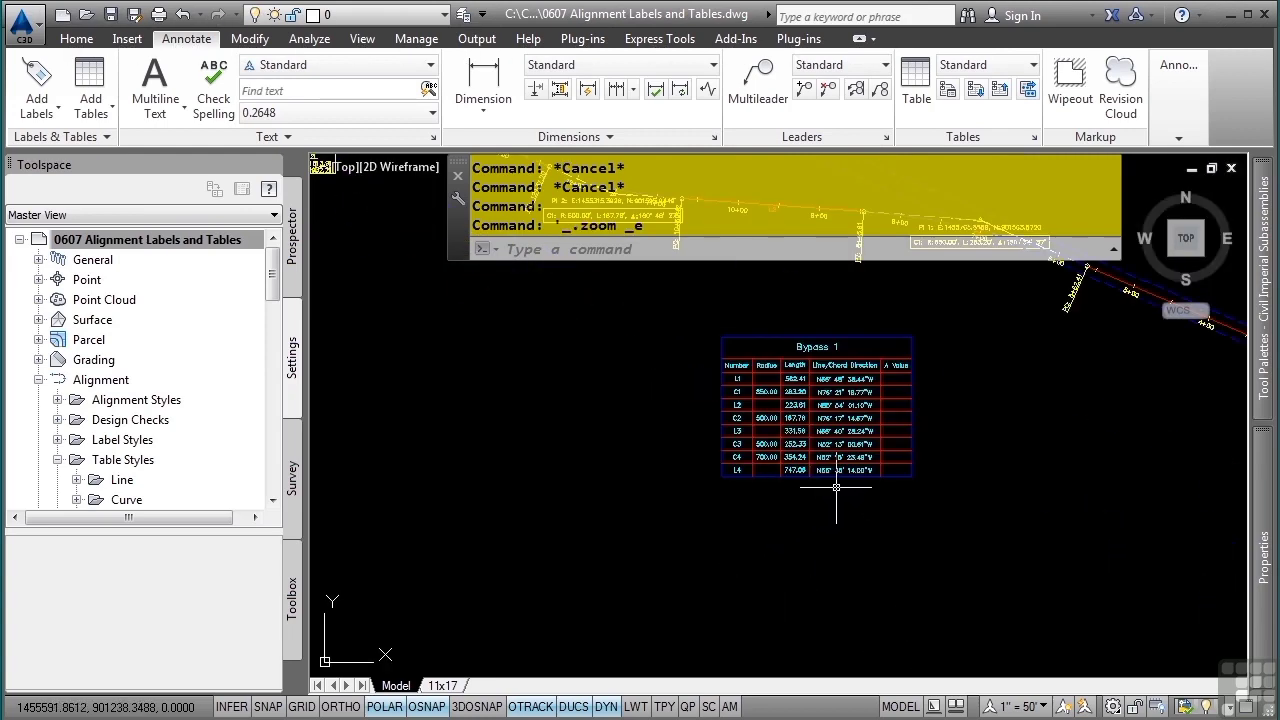
{"action": "scroll", "coordinate": [871, 421], "scroll_direction": "up", "scroll_amount": 2}
{"action": "middle_click_drag", "start_coordinate": [872, 421], "coordinate": [817, 479]}
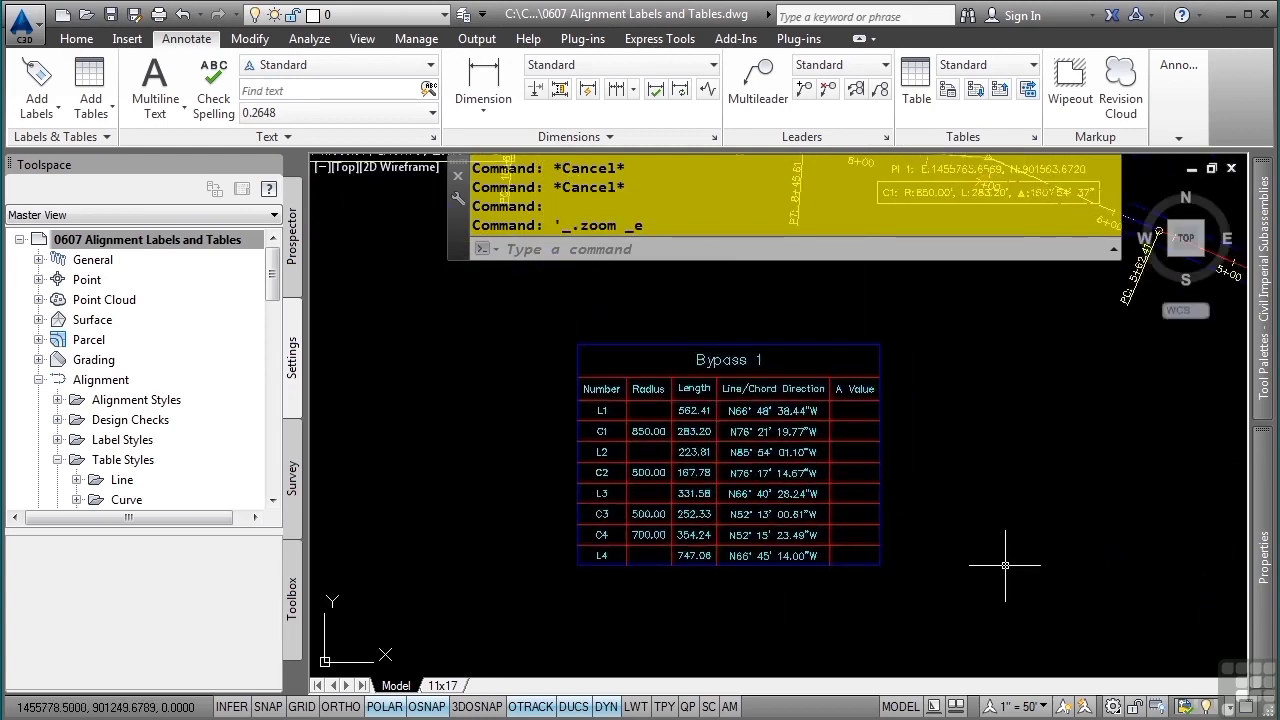
{"action": "left_click", "coordinate": [1030, 706]}
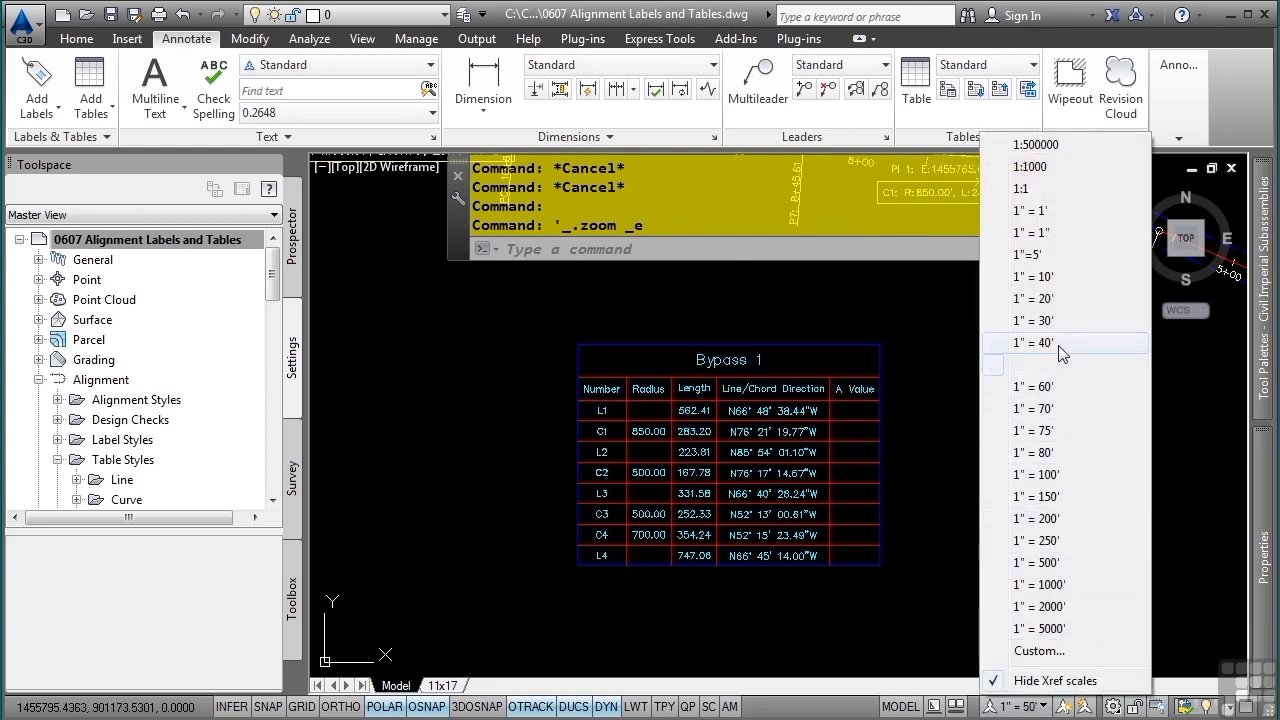
{"action": "left_click", "coordinate": [1033, 342]}
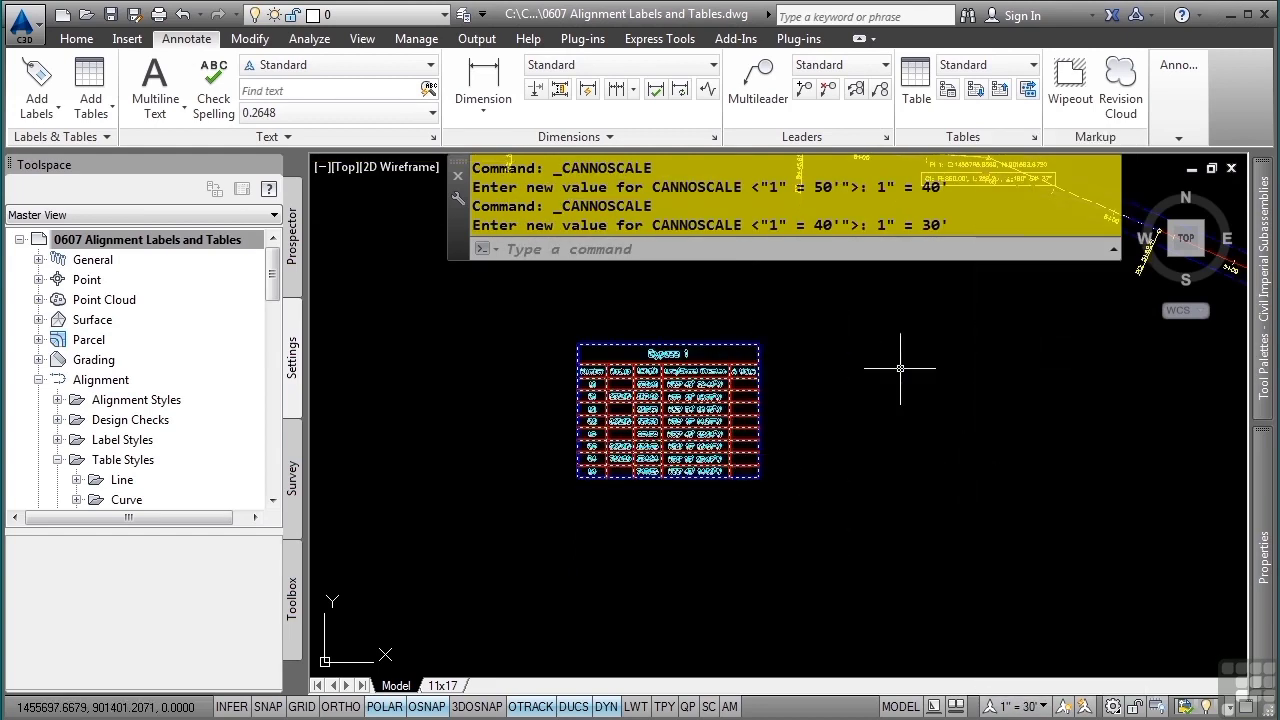